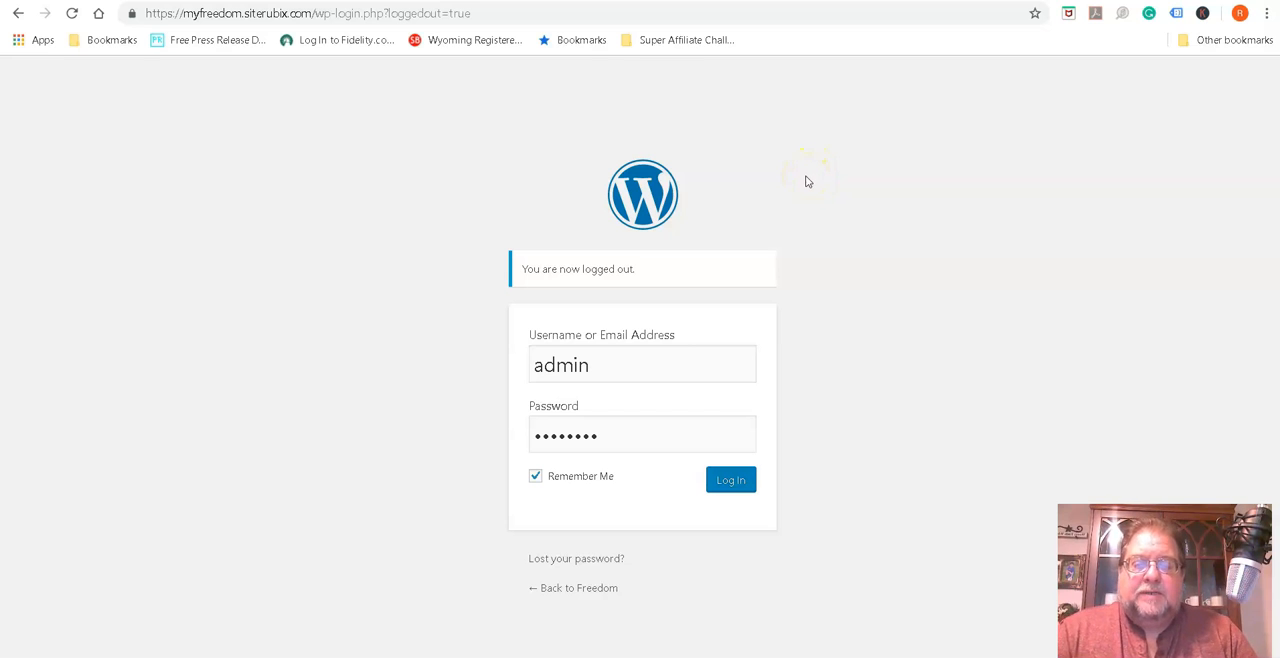
# Load the site's login page at myfreedom.siterubix.com/wp-login.php
pyautogui.click(805, 176)
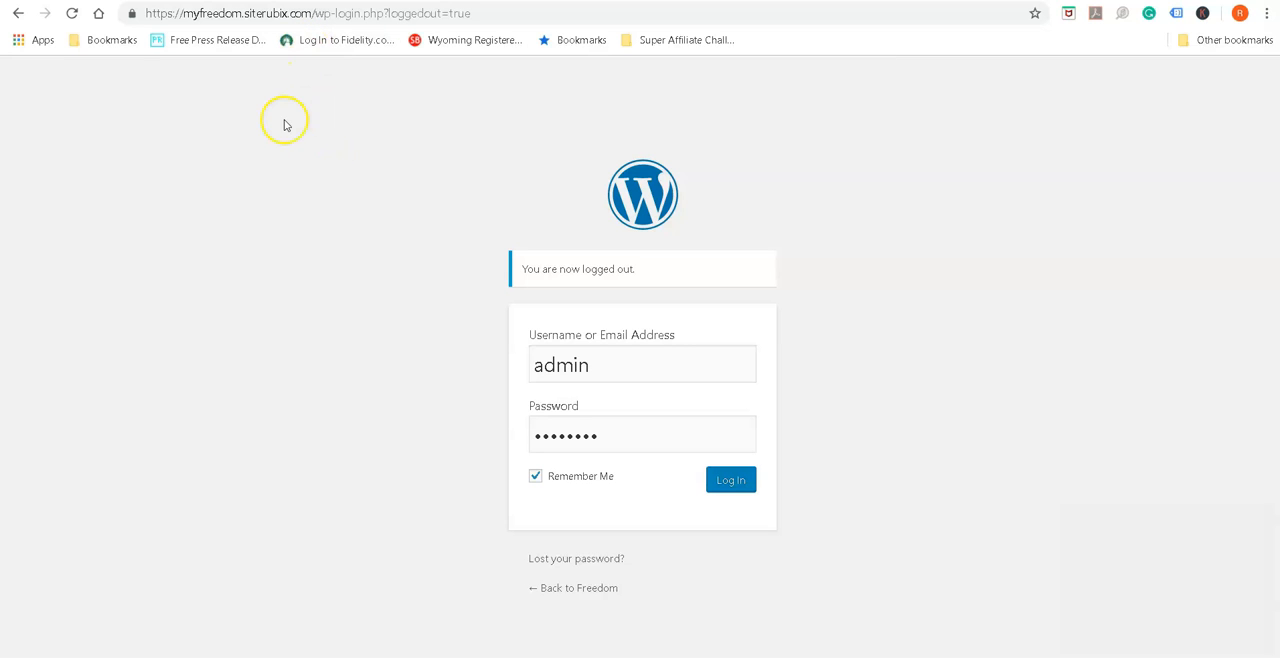
pyautogui.doubleClick(270, 13)
pyautogui.click(292, 13)
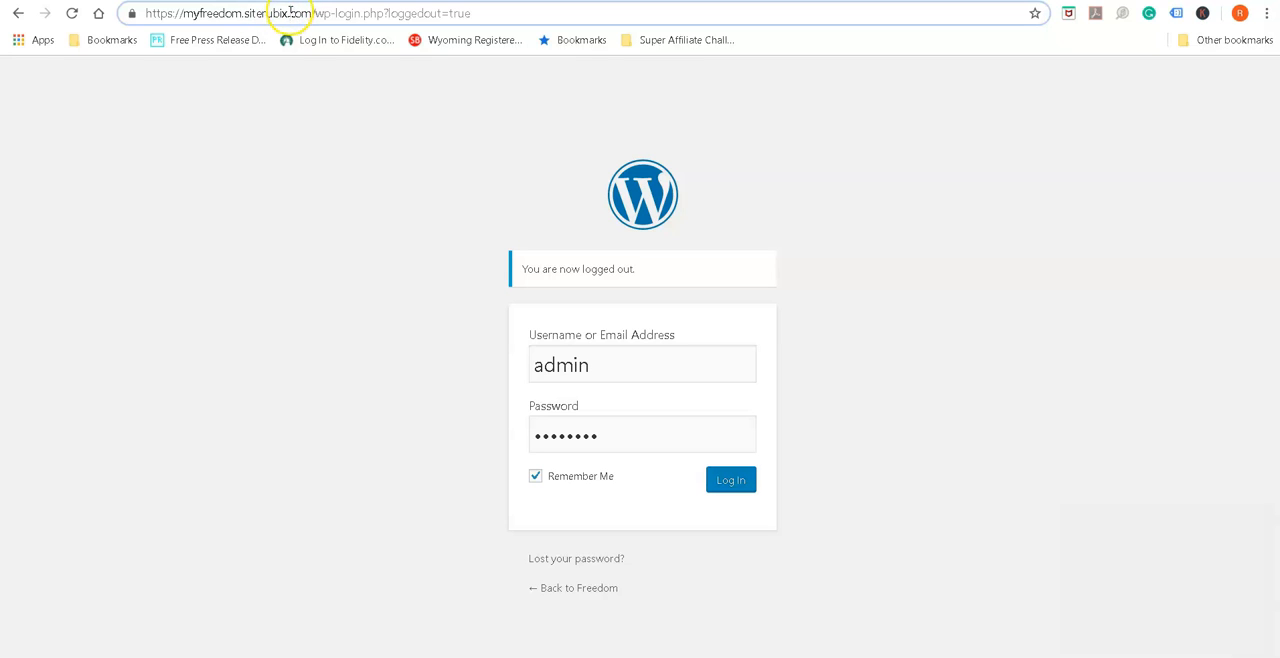
pyautogui.moveTo(147, 12); pyautogui.dragTo(383, 12)
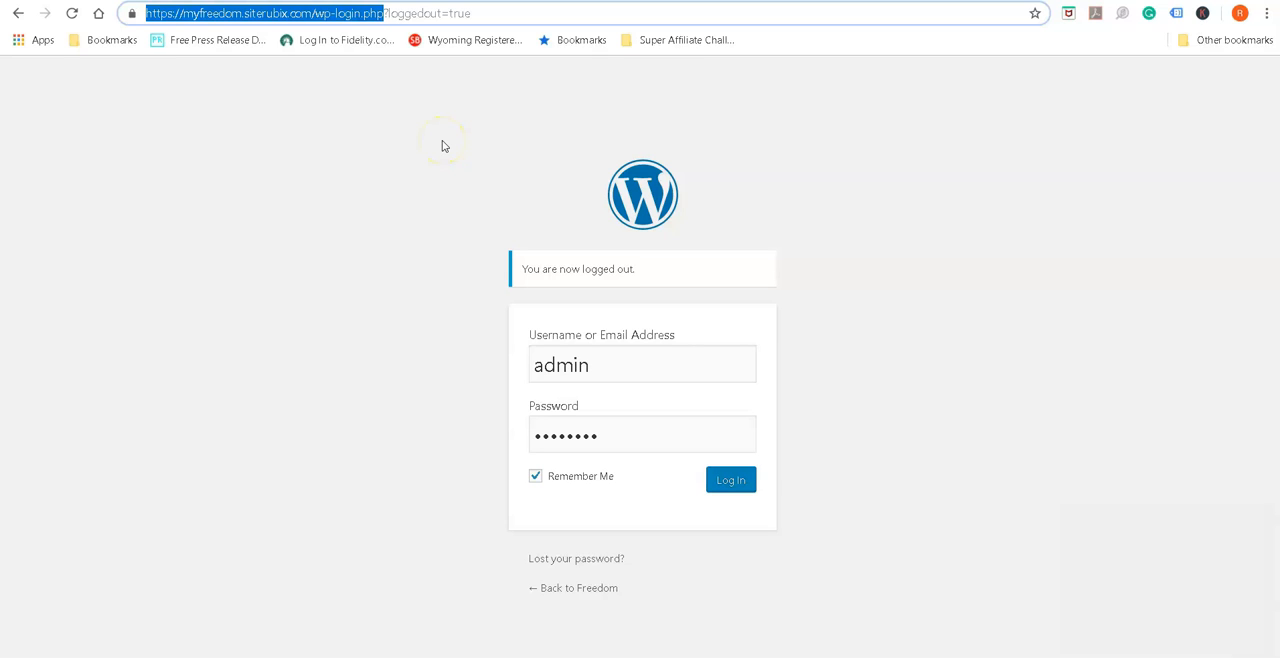
pyautogui.press('Return')
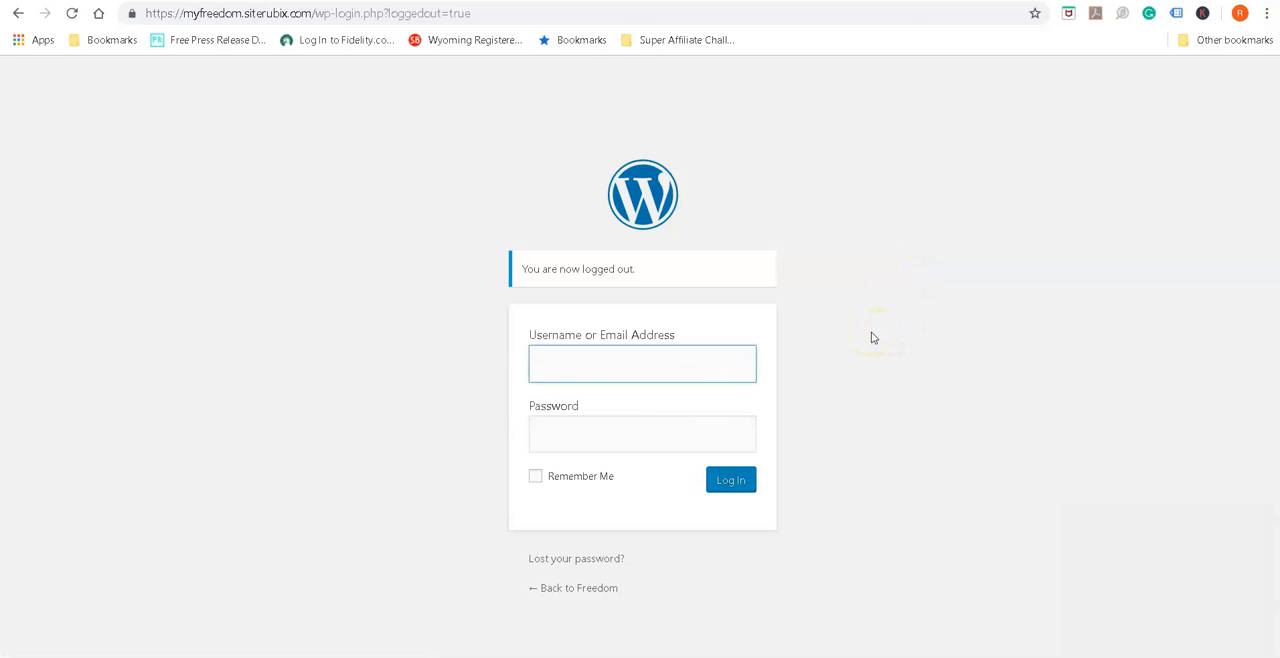
# Log in as admin with the account password and Remember Me enabled, and save the password in the browser
pyautogui.write('admin')
pyautogui.click(871, 338)
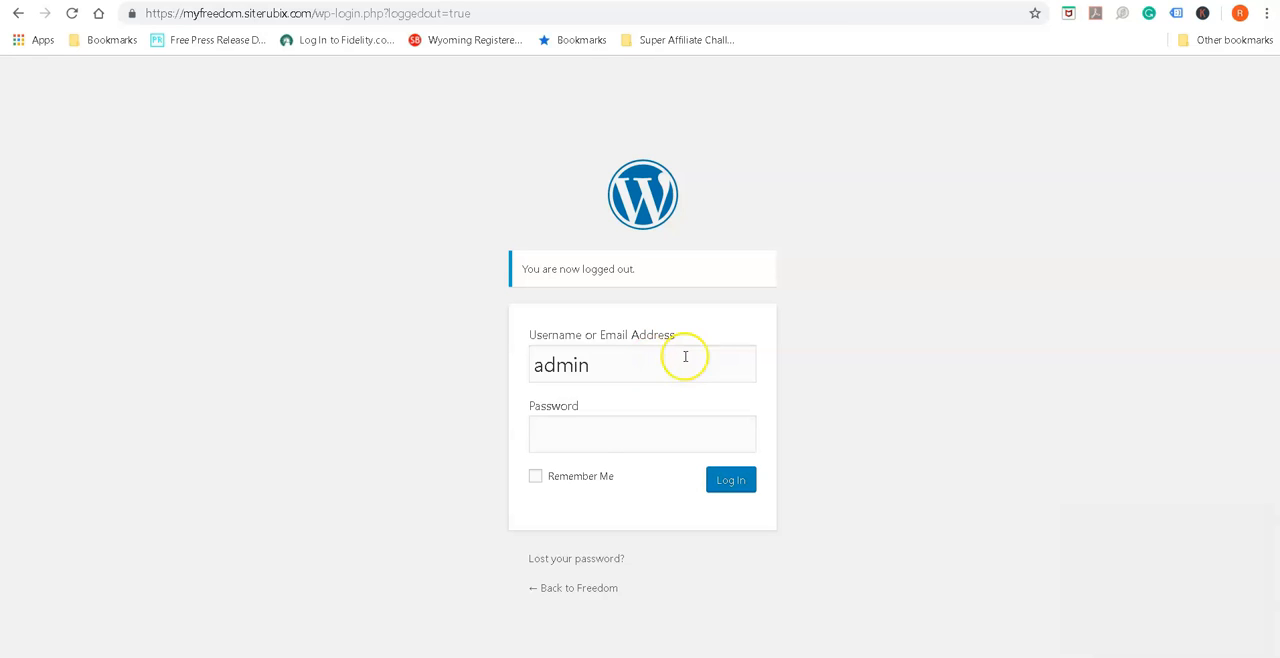
pyautogui.click(593, 431)
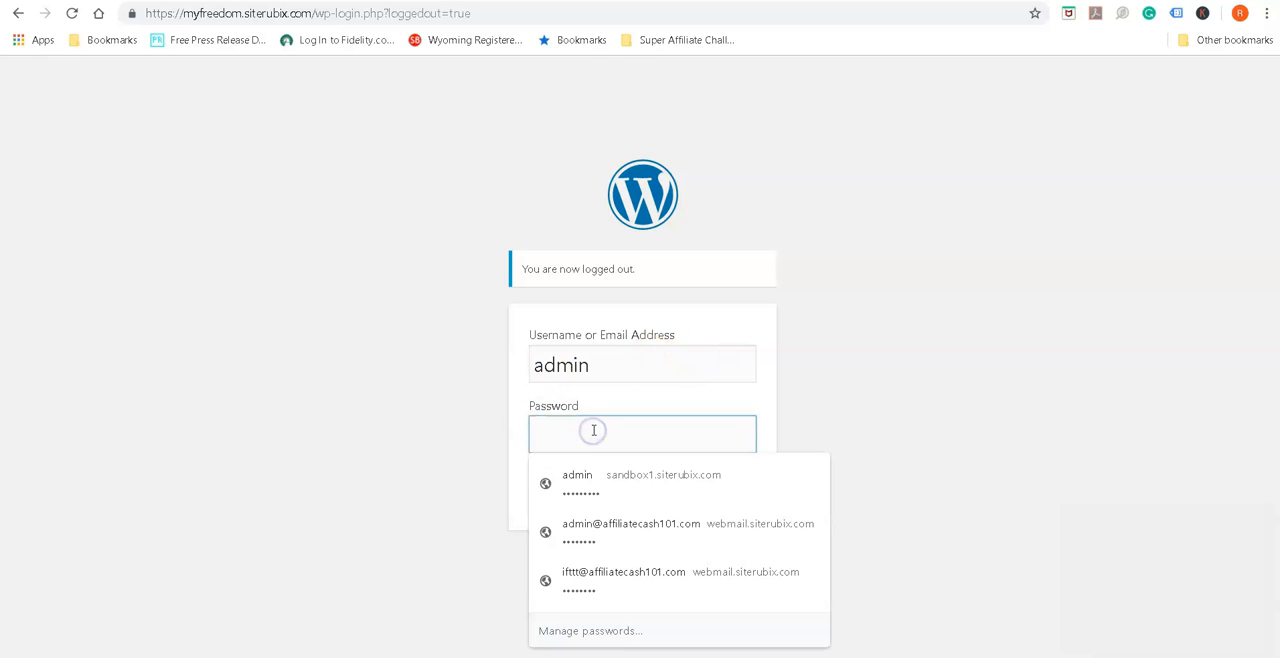
pyautogui.hotkey('ctrl', 'v')
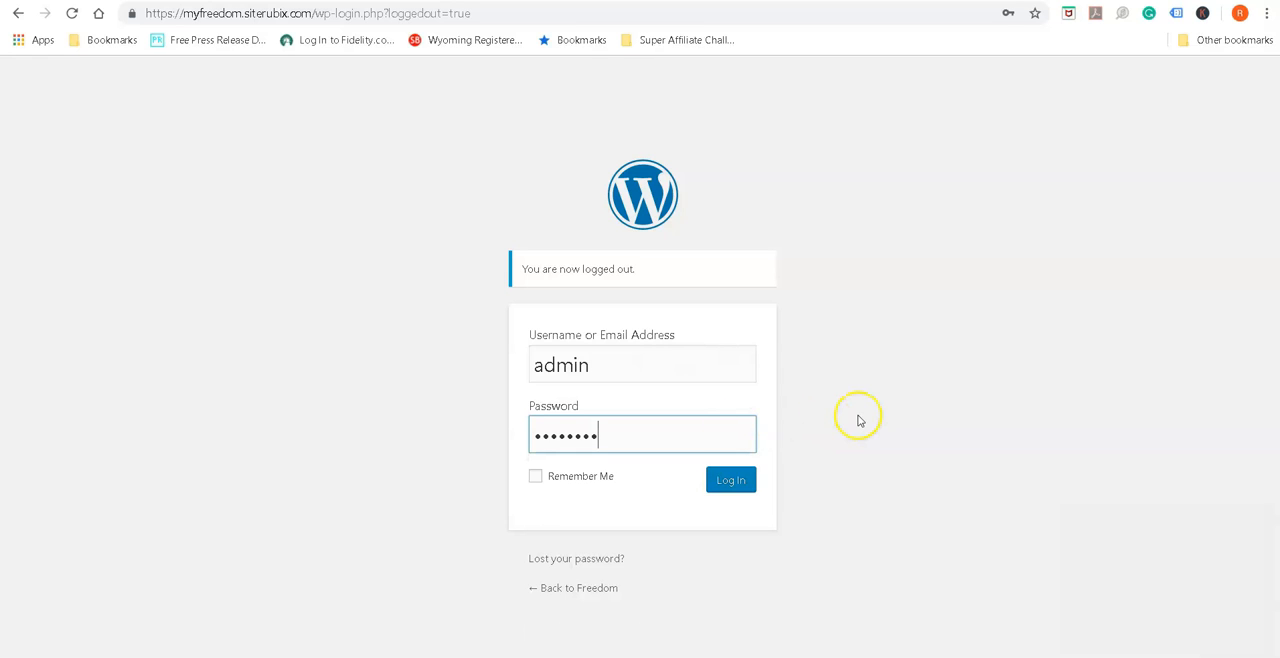
pyautogui.click(535, 477)
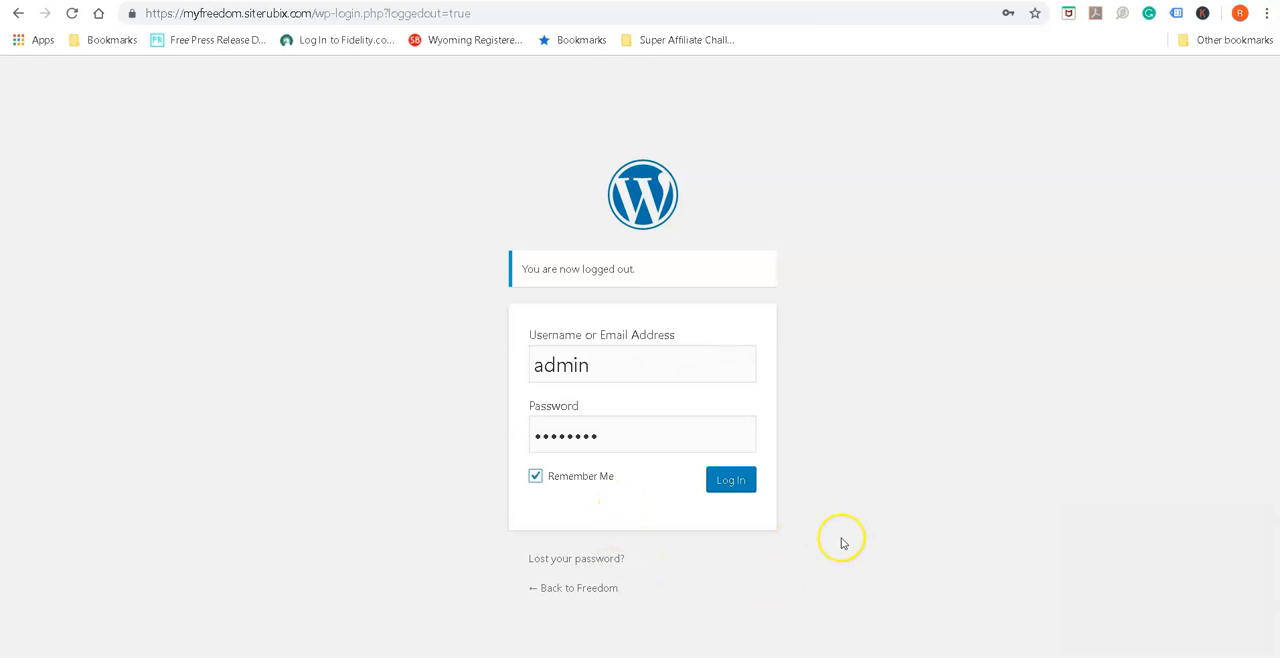
pyautogui.click(722, 487)
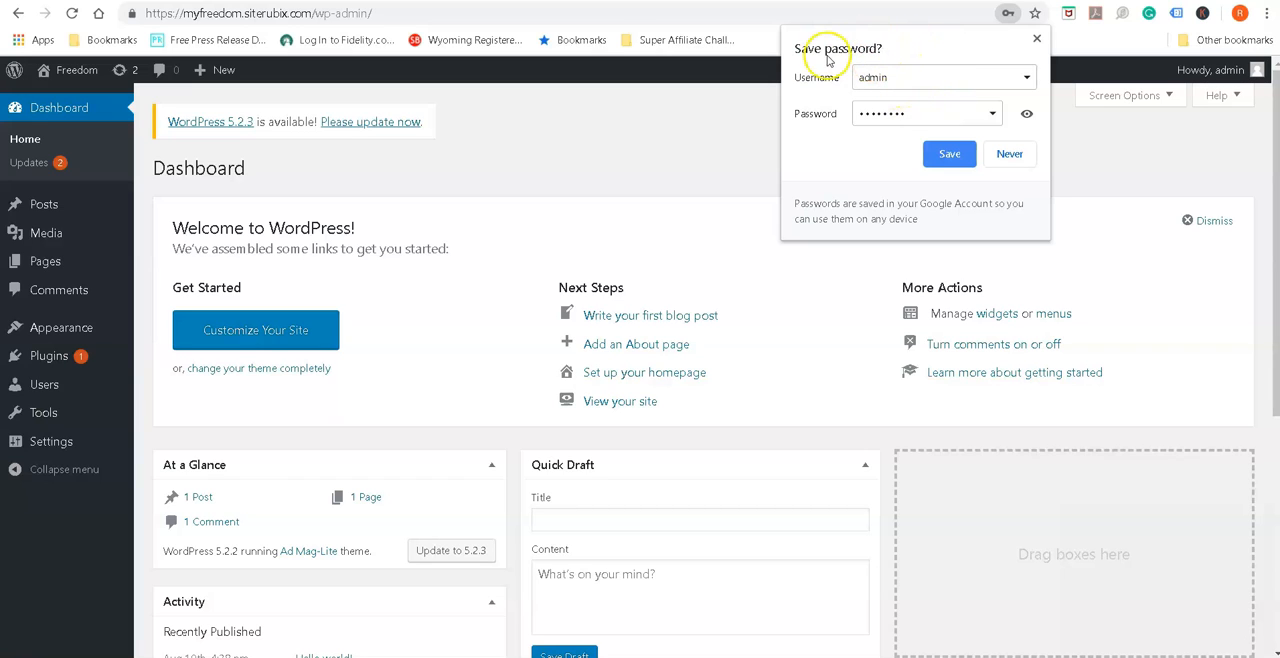
pyautogui.click(949, 155)
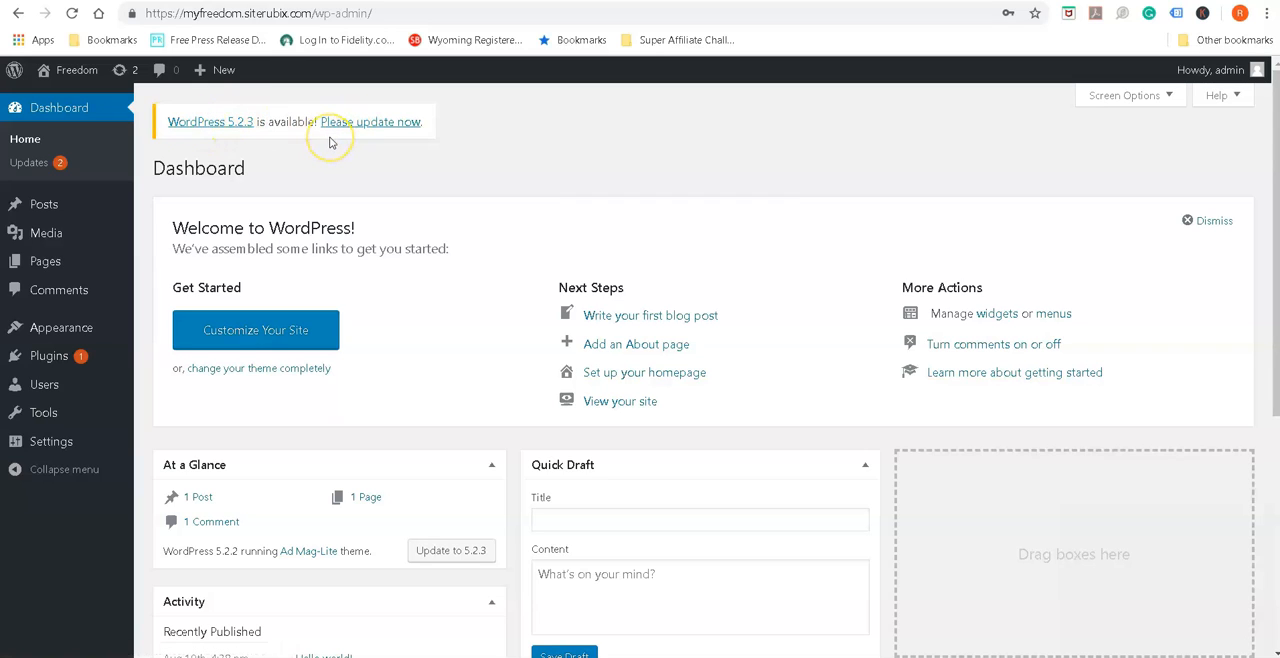
# Update WordPress to version 5.2.3 and the All In One SEO Pack plugin to version 3.2.8
pyautogui.click(384, 124)
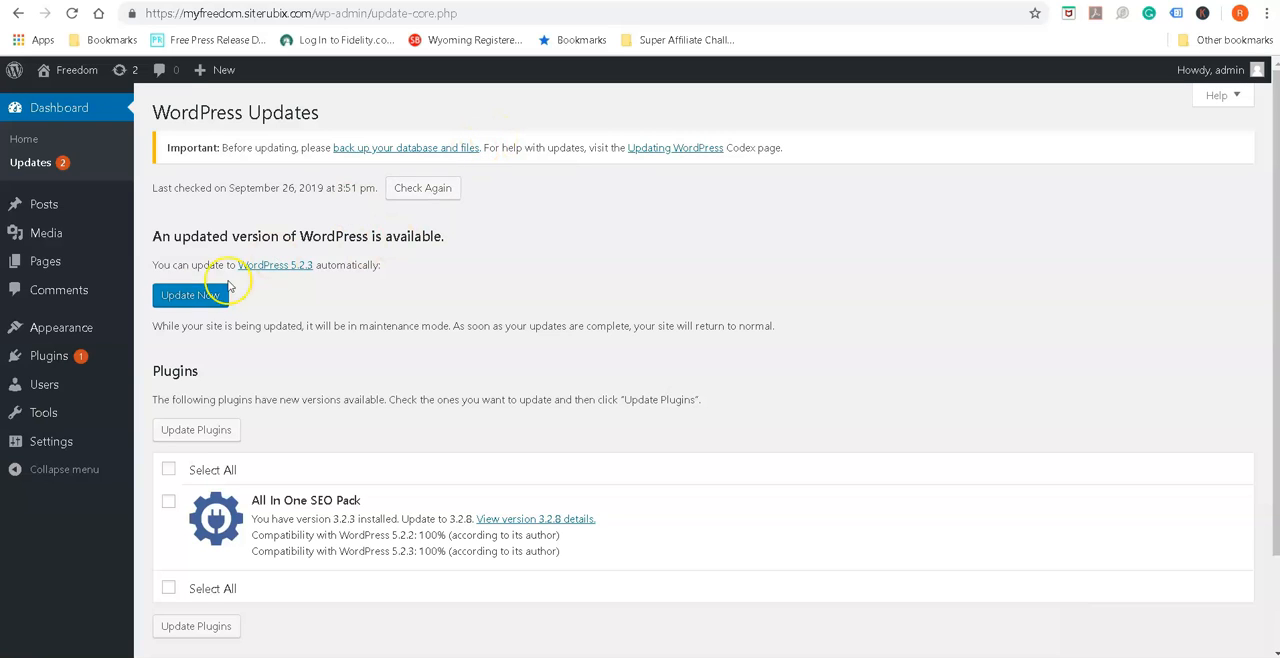
pyautogui.click(183, 299)
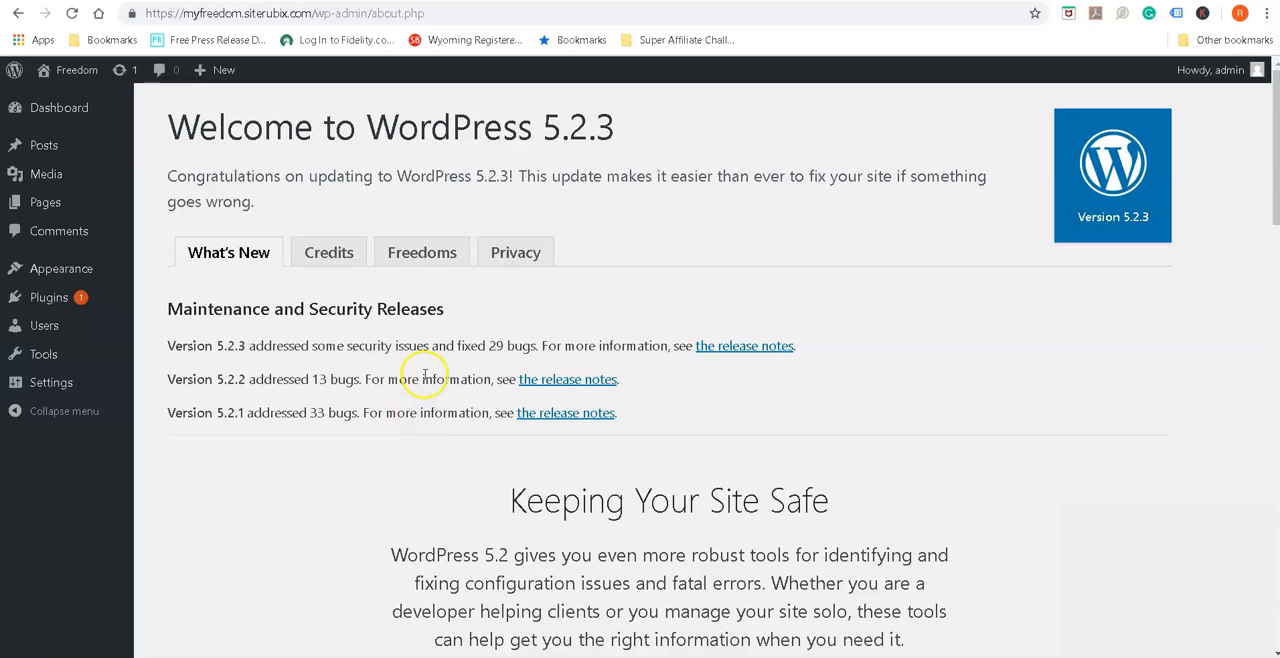
pyautogui.moveTo(88, 317)
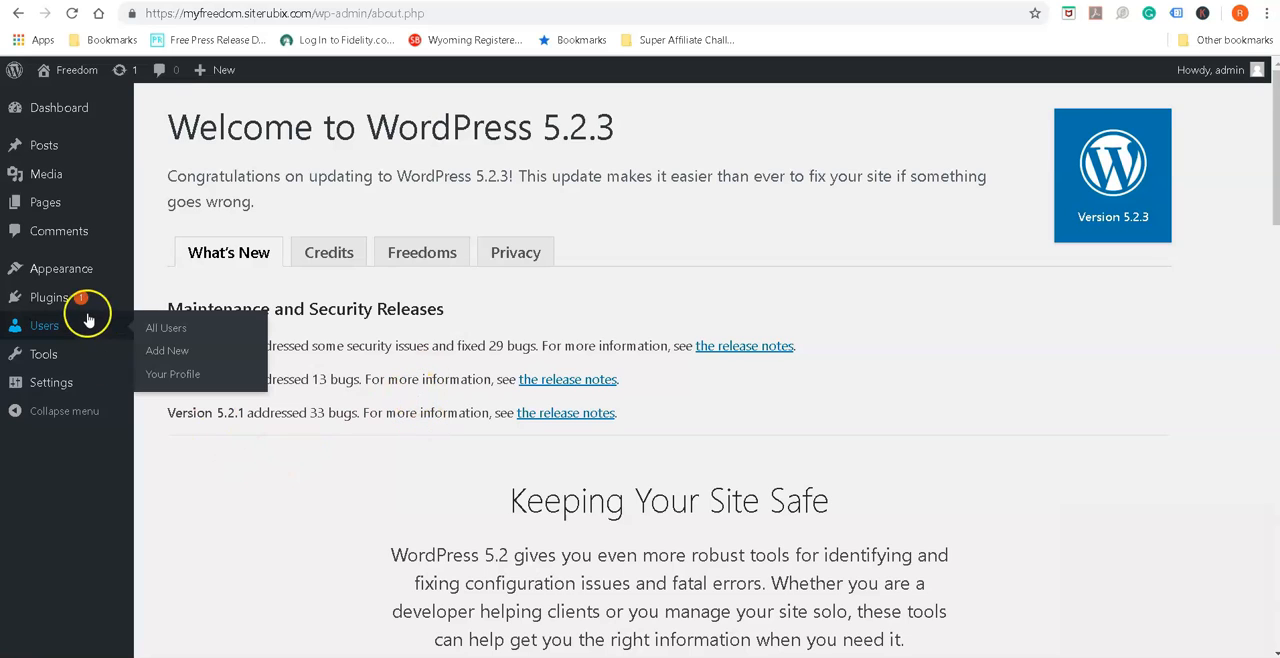
pyautogui.click(50, 300)
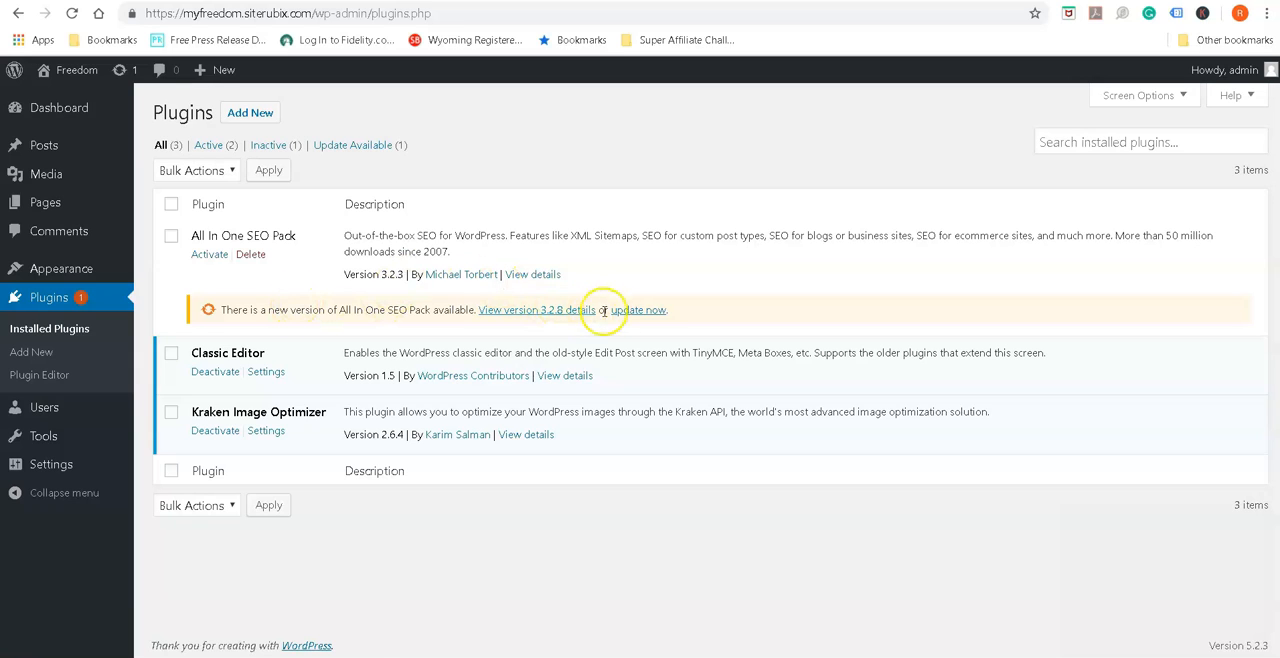
pyautogui.click(645, 311)
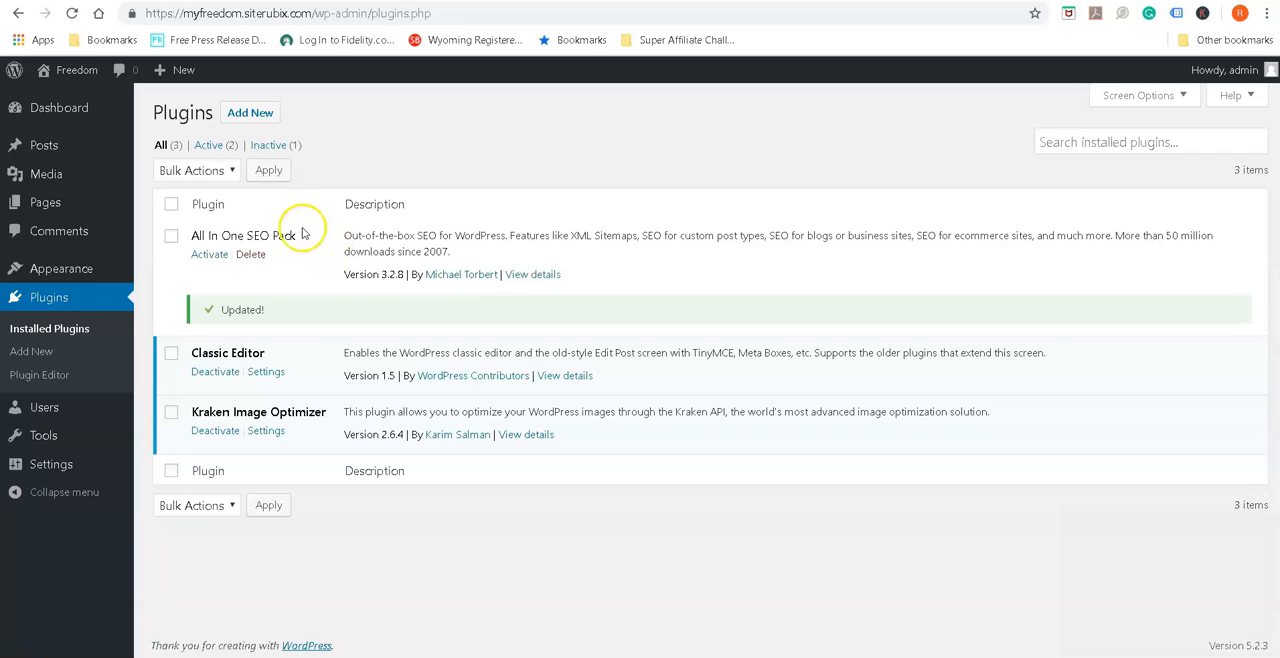
# Search the plugins available to add for "all in one seo" and activate All in One SEO Pack
pyautogui.click(253, 116)
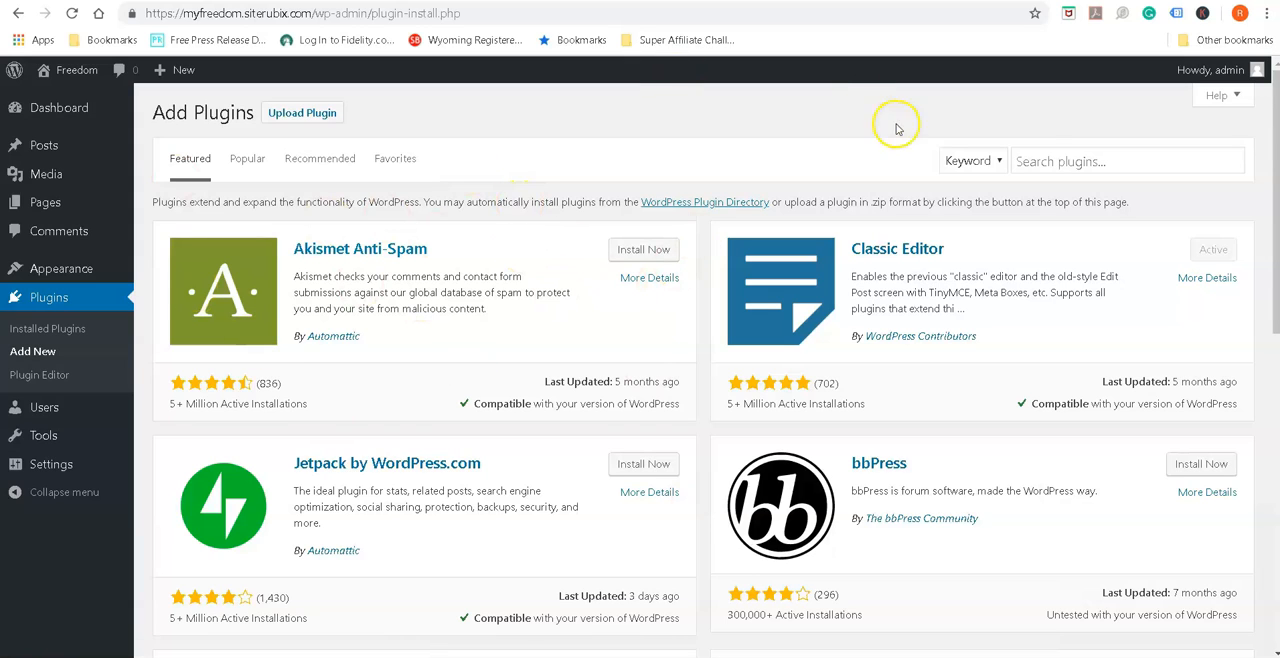
pyautogui.click(1095, 161)
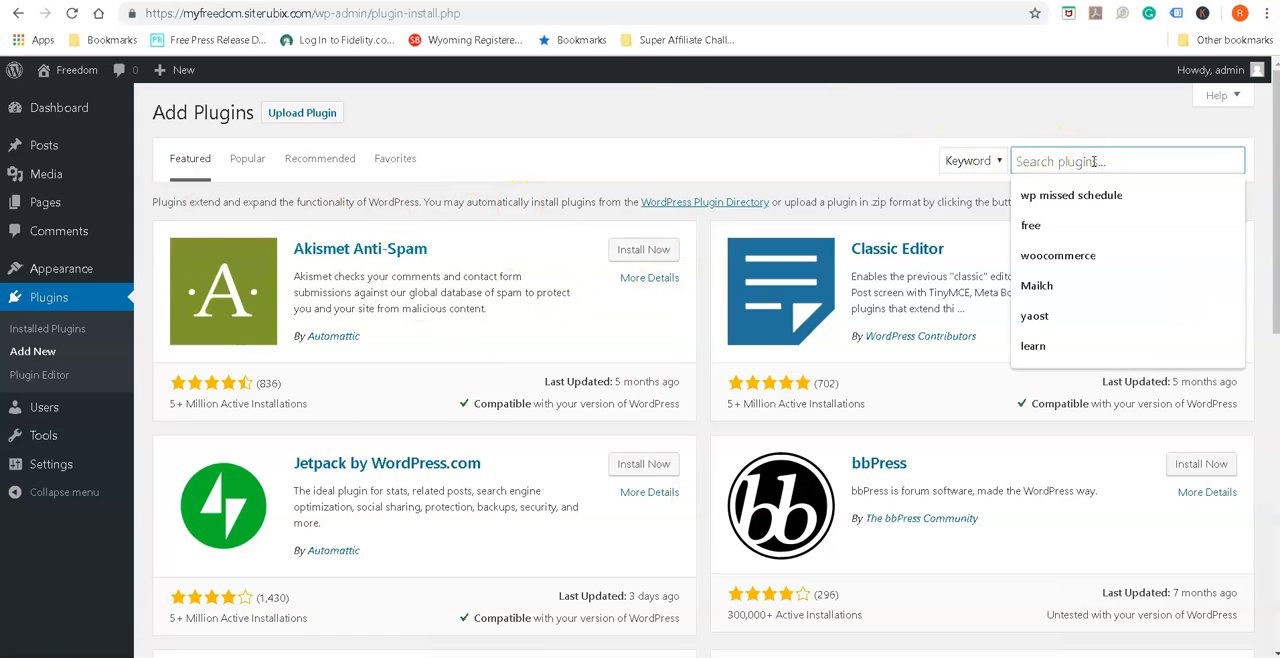
pyautogui.write('all iin o')
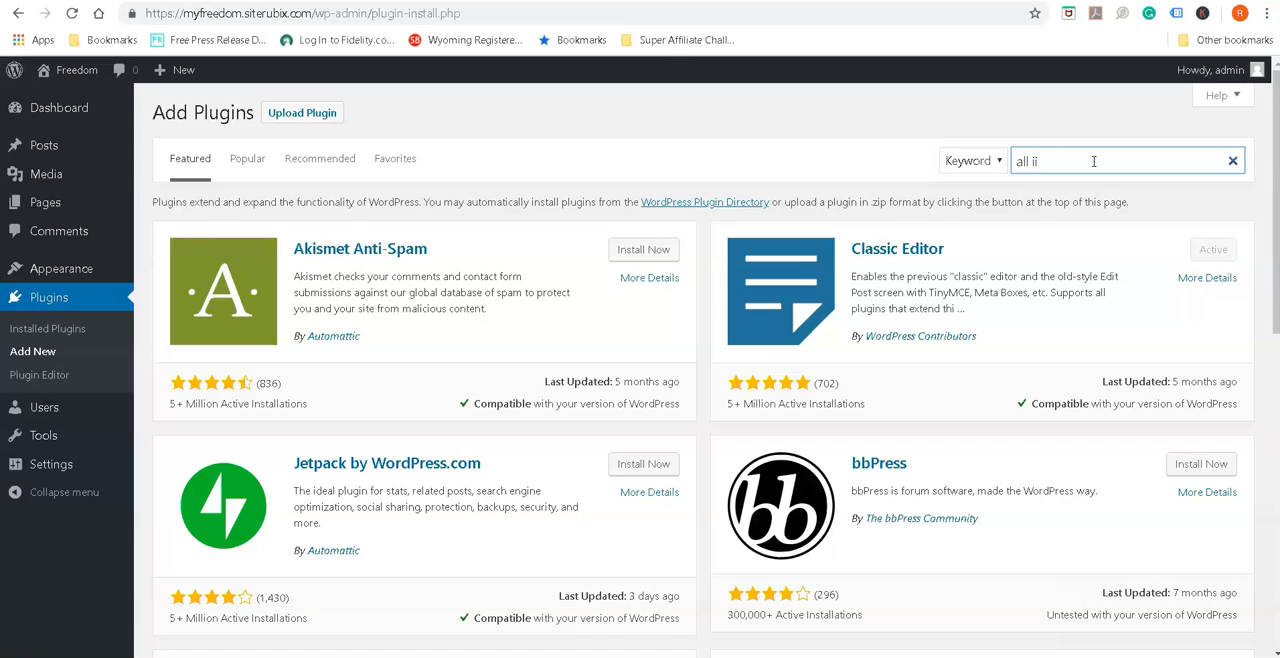
pyautogui.press('BackSpace')
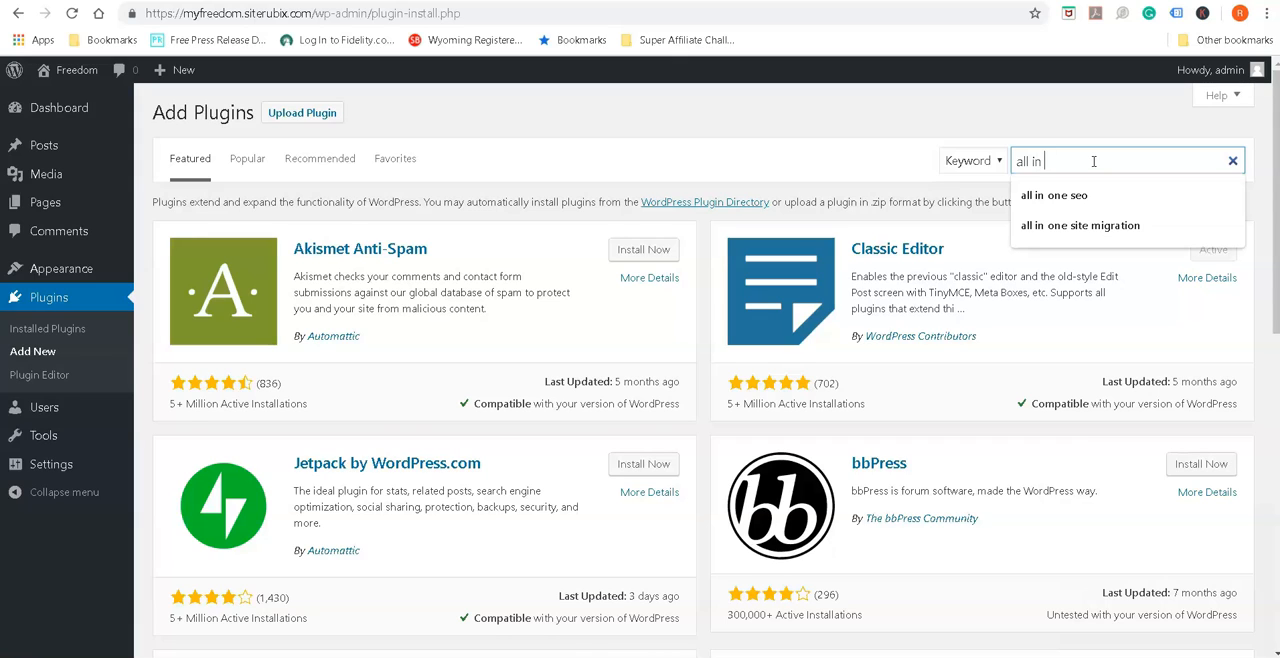
pyautogui.write('n one seo')
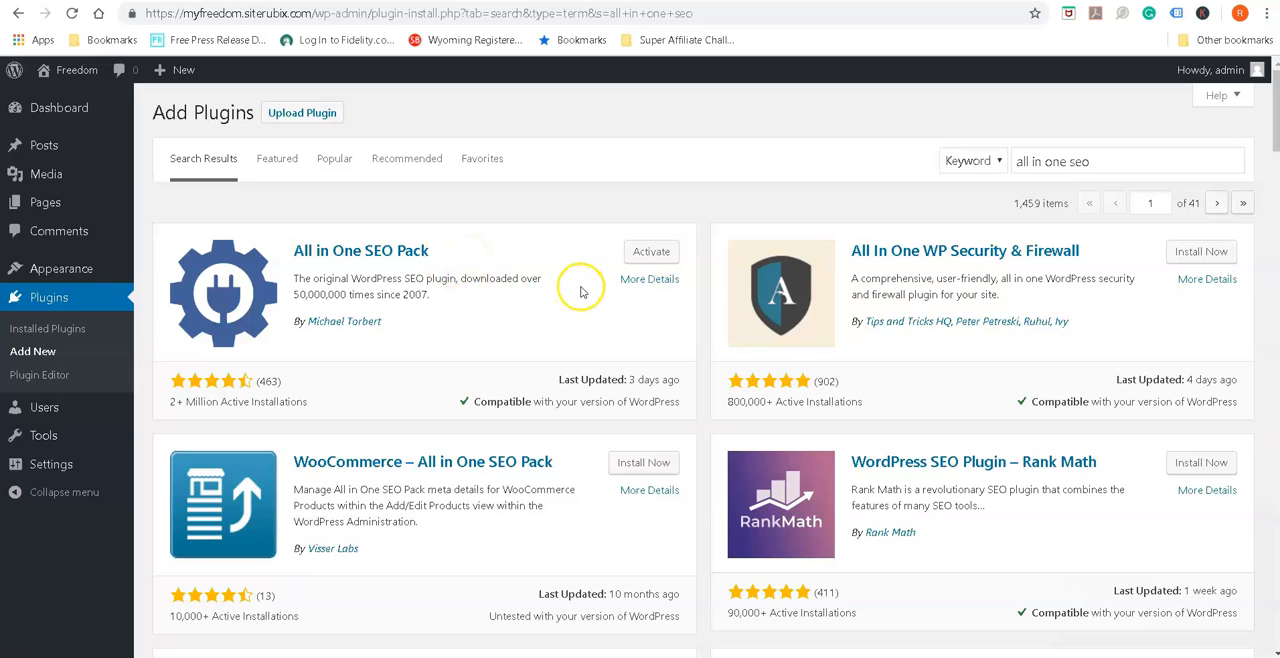
pyautogui.click(655, 255)
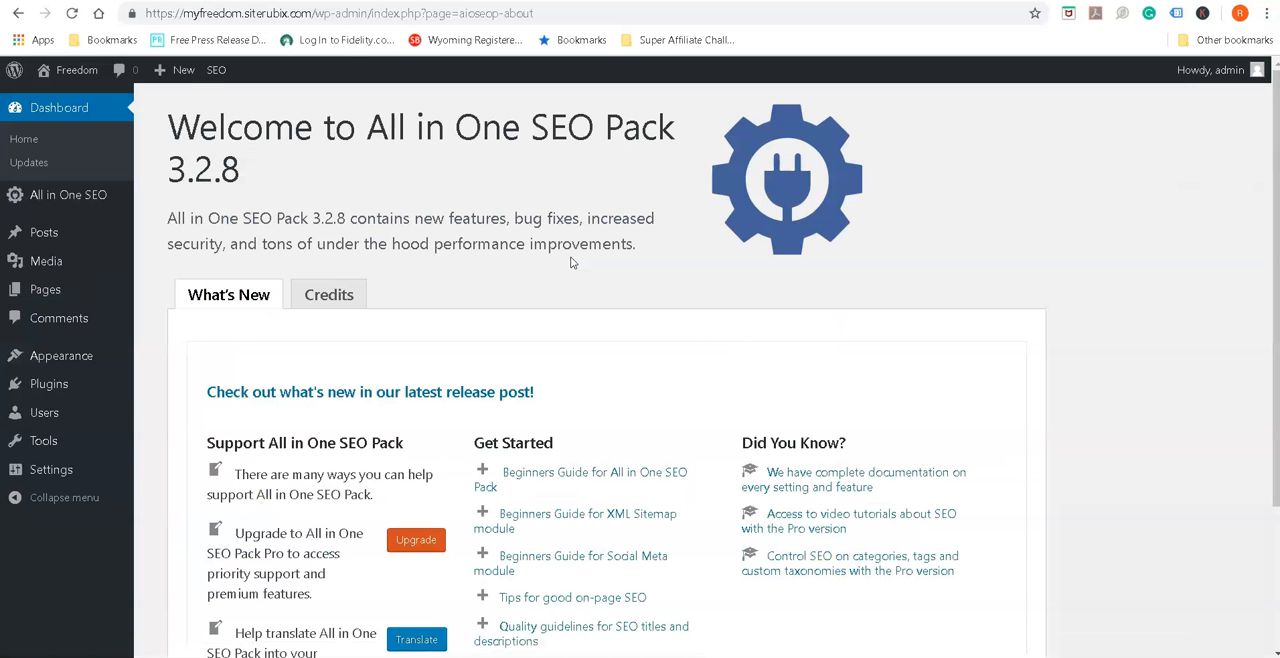
# Look over the All in One SEO Pack welcome page and open the site's Discussion settings
pyautogui.scroll(-2, 585, 386)
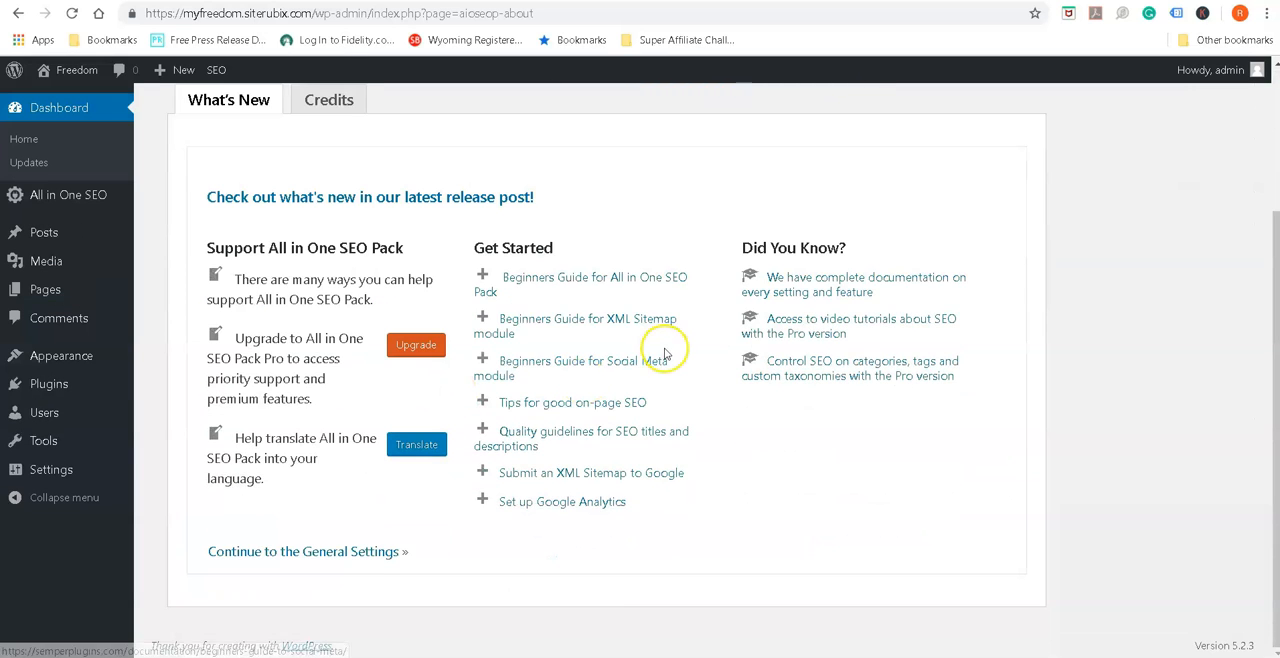
pyautogui.scroll(2, 663, 343)
pyautogui.scroll(-2, 665, 345)
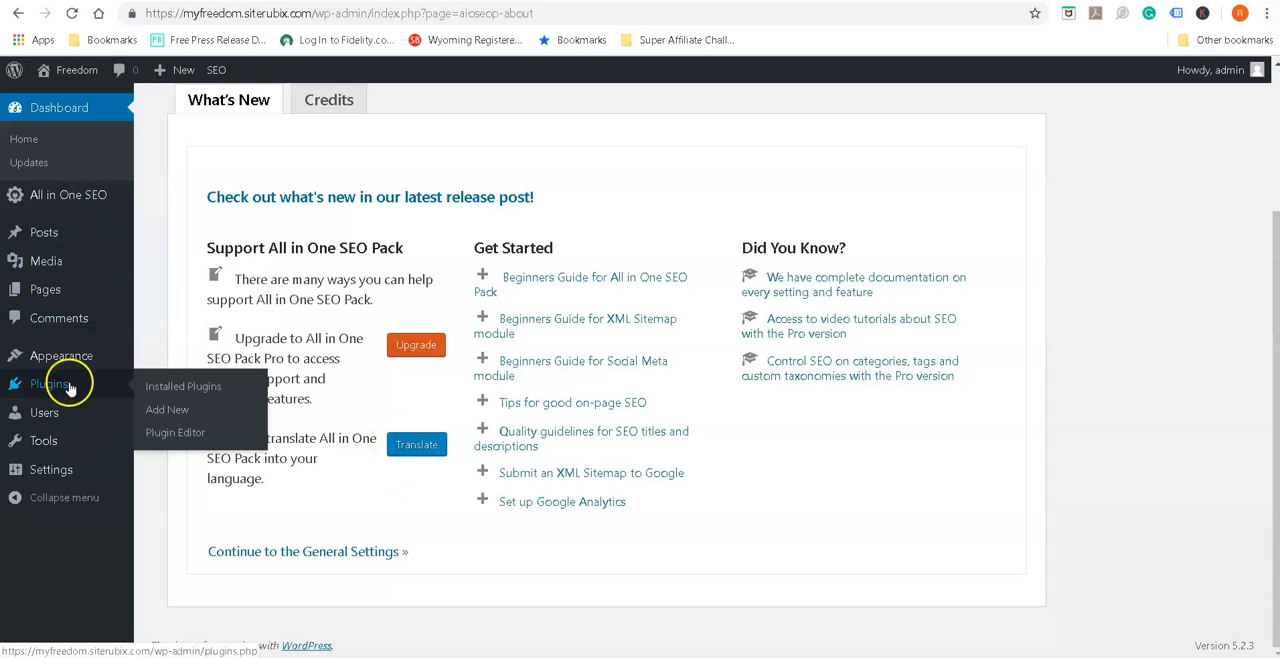
pyautogui.moveTo(32, 446)
pyautogui.moveTo(30, 470)
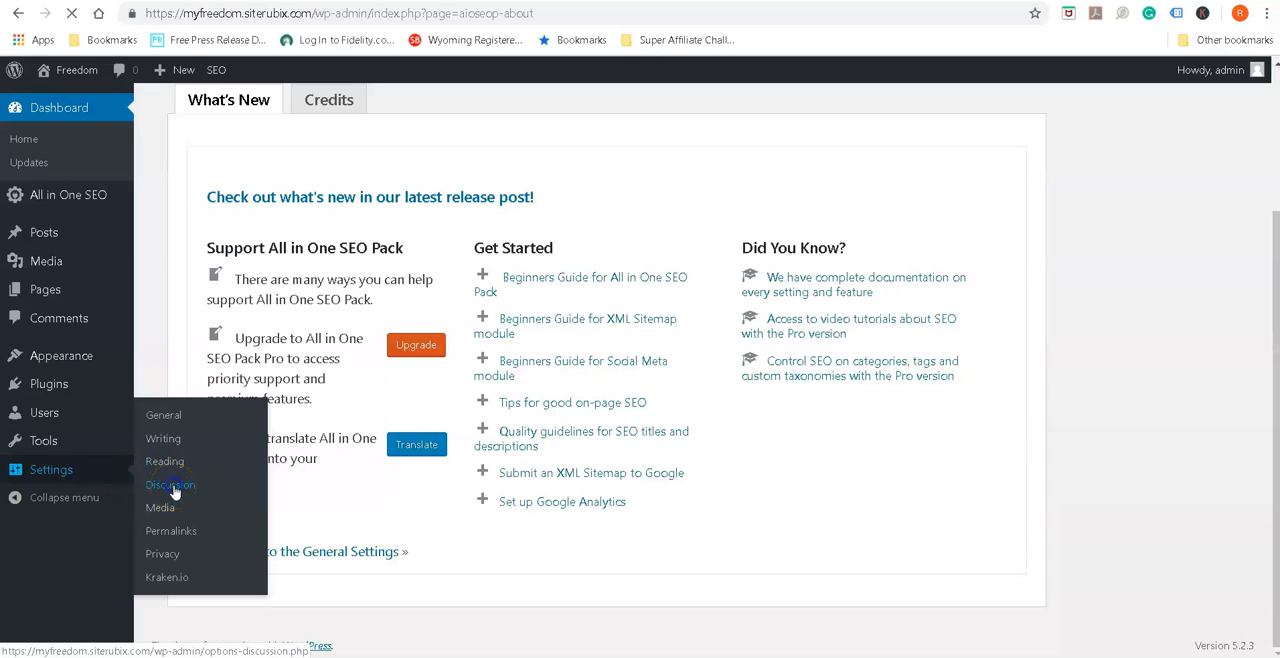
pyautogui.click(172, 486)
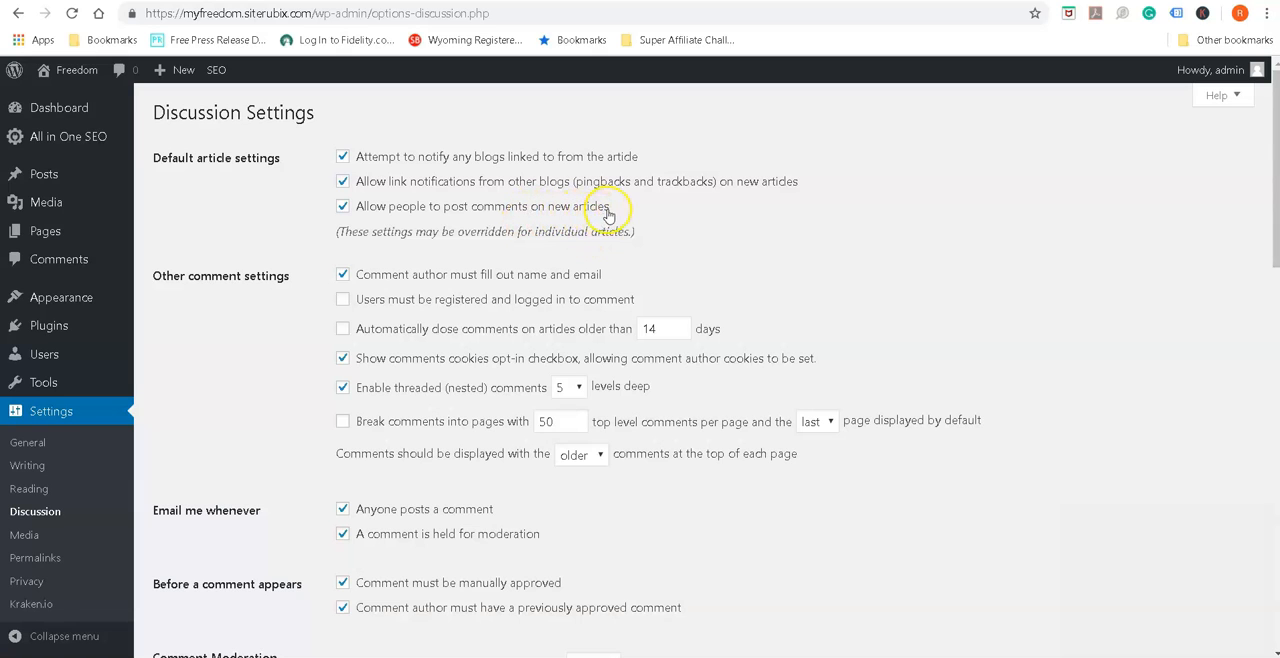
# Allow people to post comments on new articles and turn off the requirement that comment authors have a previously approved comment
pyautogui.click(343, 206)
pyautogui.scroll(-1, 249, 326)
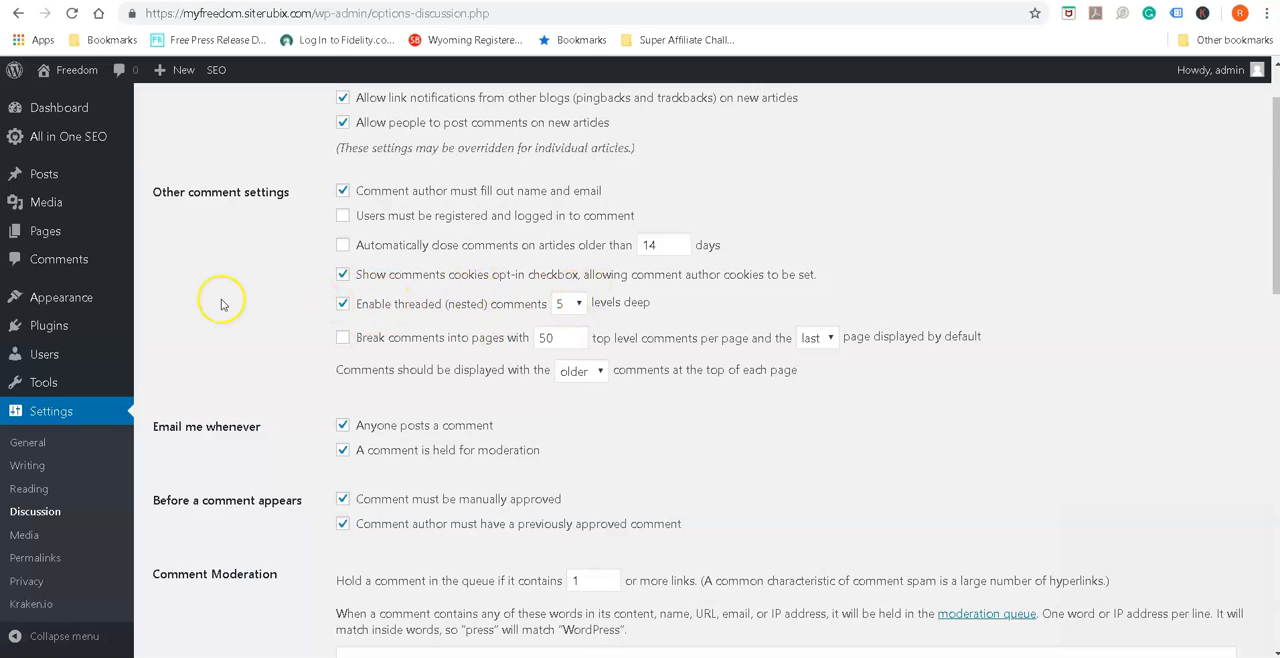
pyautogui.scroll(-2, 220, 295)
pyautogui.scroll(2, 237, 157)
pyautogui.scroll(-2, 232, 165)
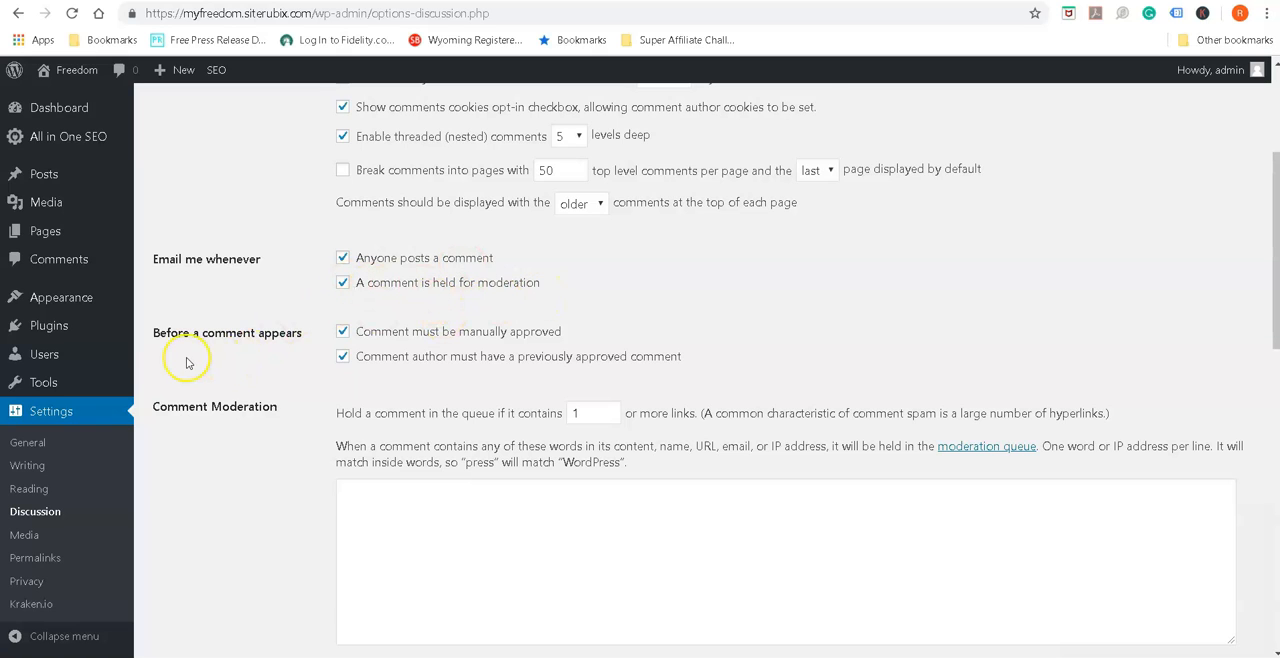
pyautogui.scroll(-1, 192, 360)
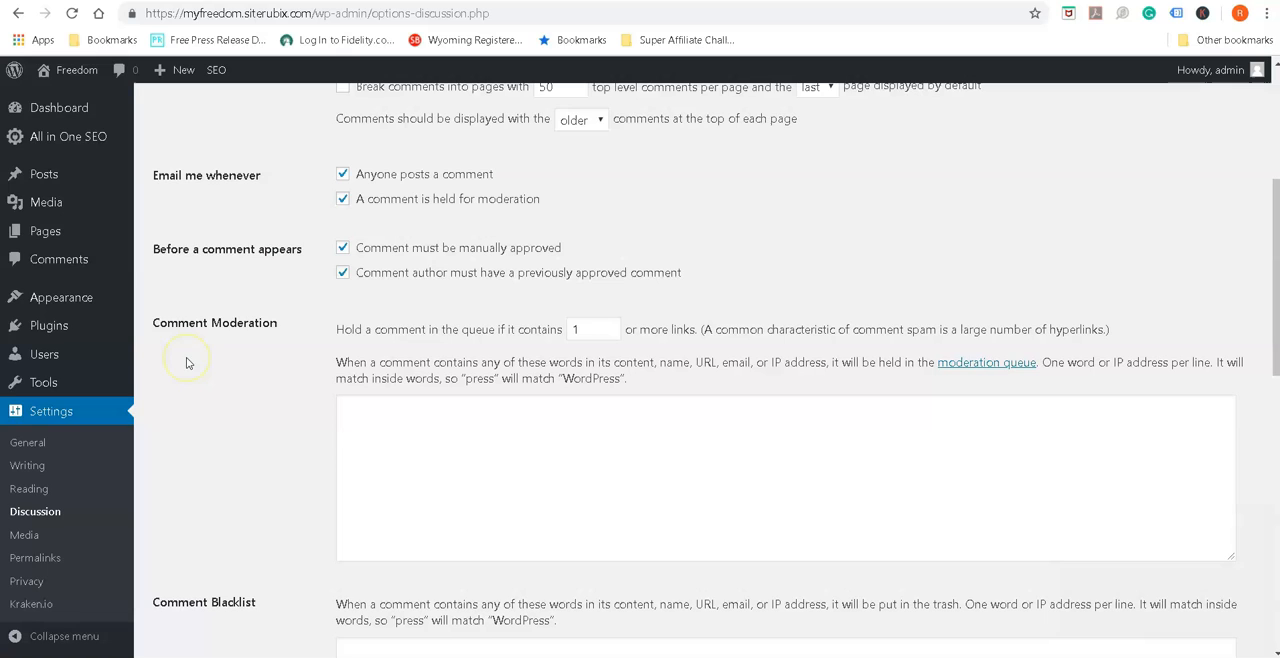
pyautogui.click(169, 246)
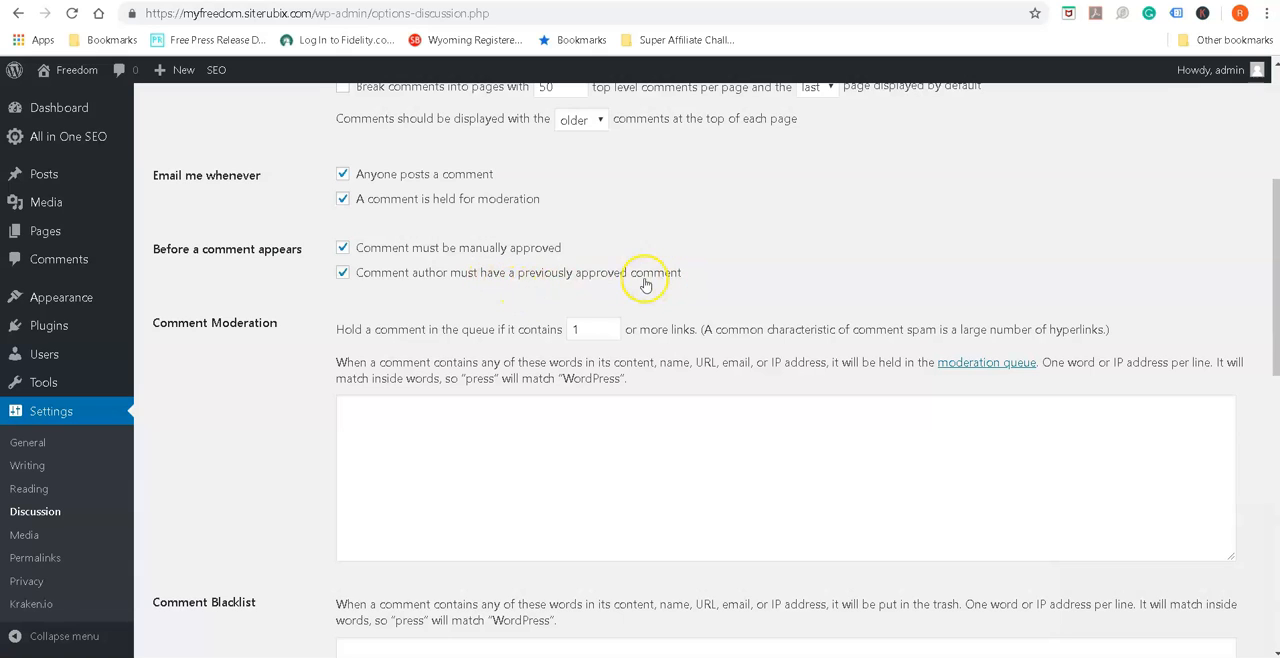
pyautogui.click(343, 273)
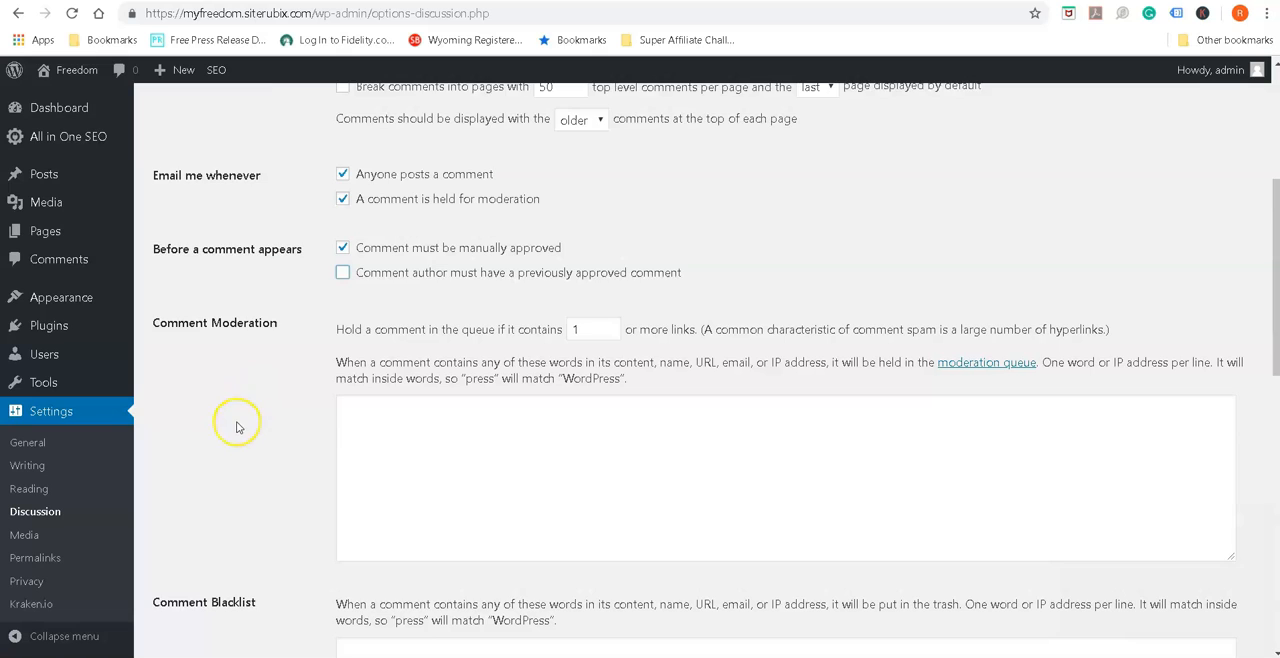
pyautogui.scroll(-1, 235, 422)
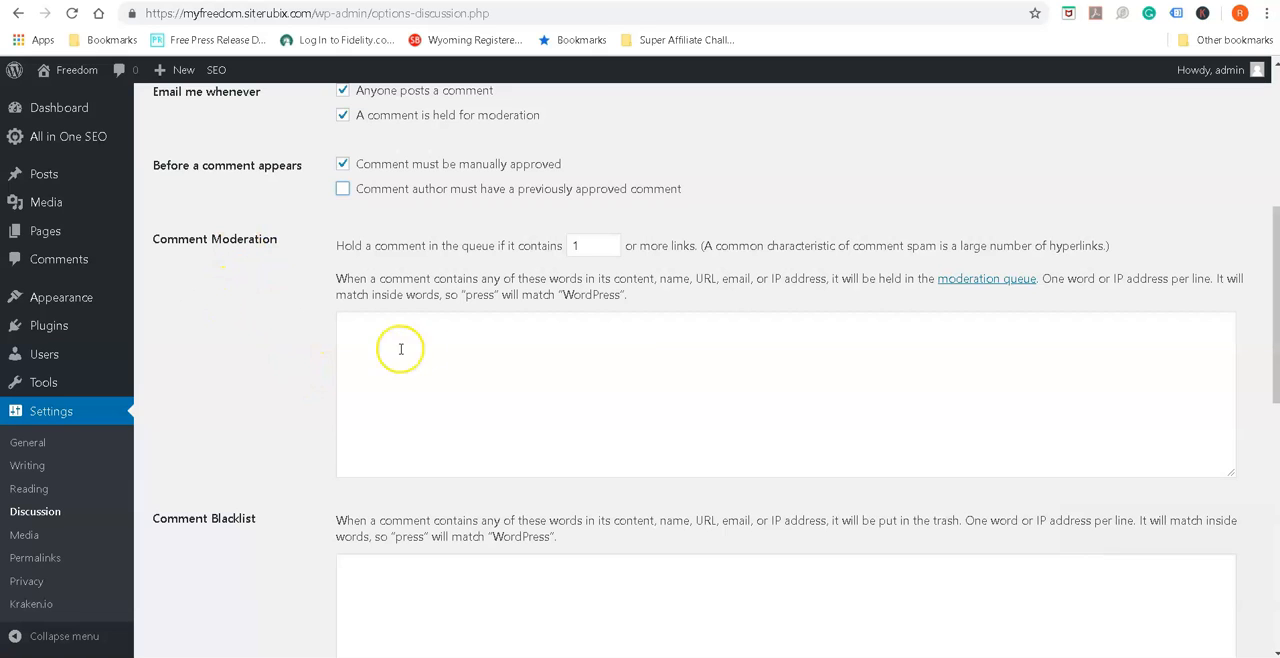
# Examine the word lists for Comment Moderation and Comment Blacklist in the Discussion settings
pyautogui.click(482, 362)
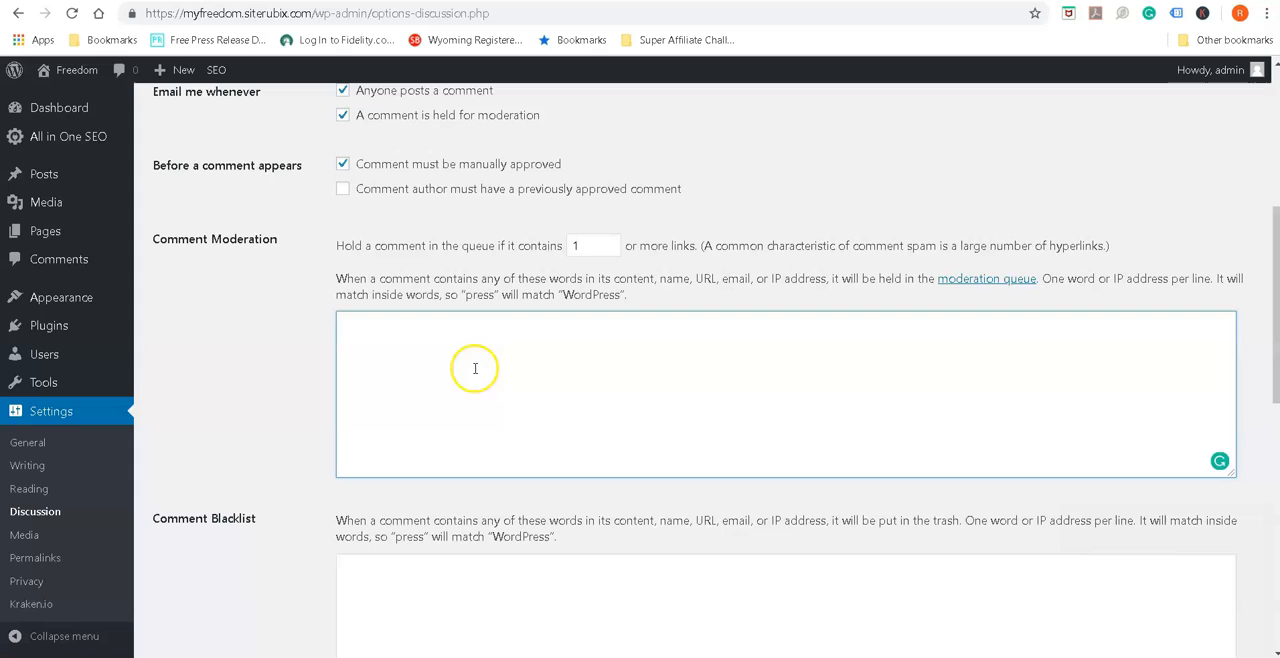
pyautogui.click(504, 338)
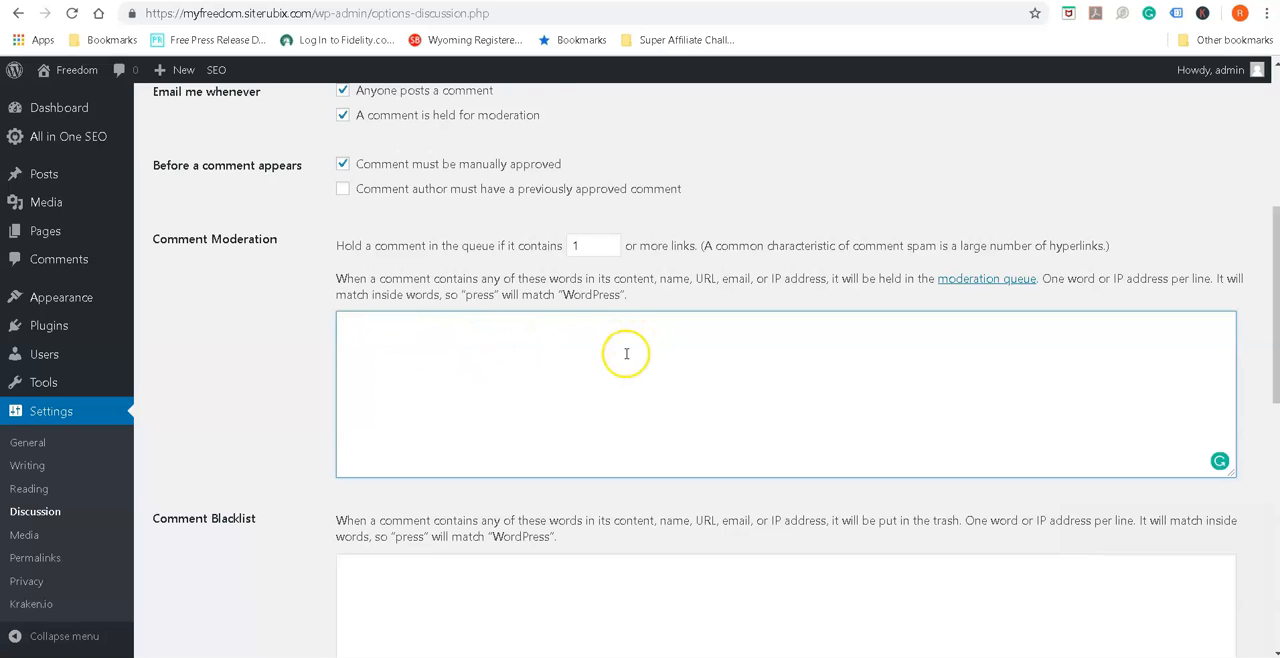
pyautogui.scroll(-1, 628, 350)
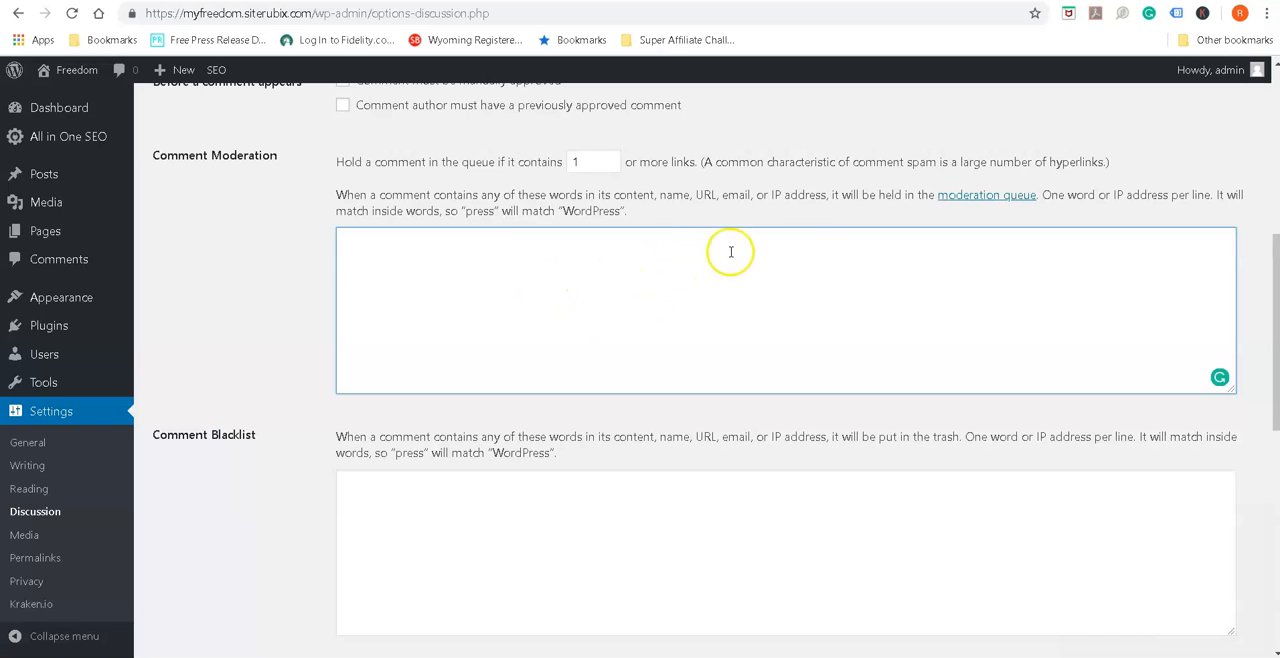
pyautogui.click(789, 260)
pyautogui.click(488, 505)
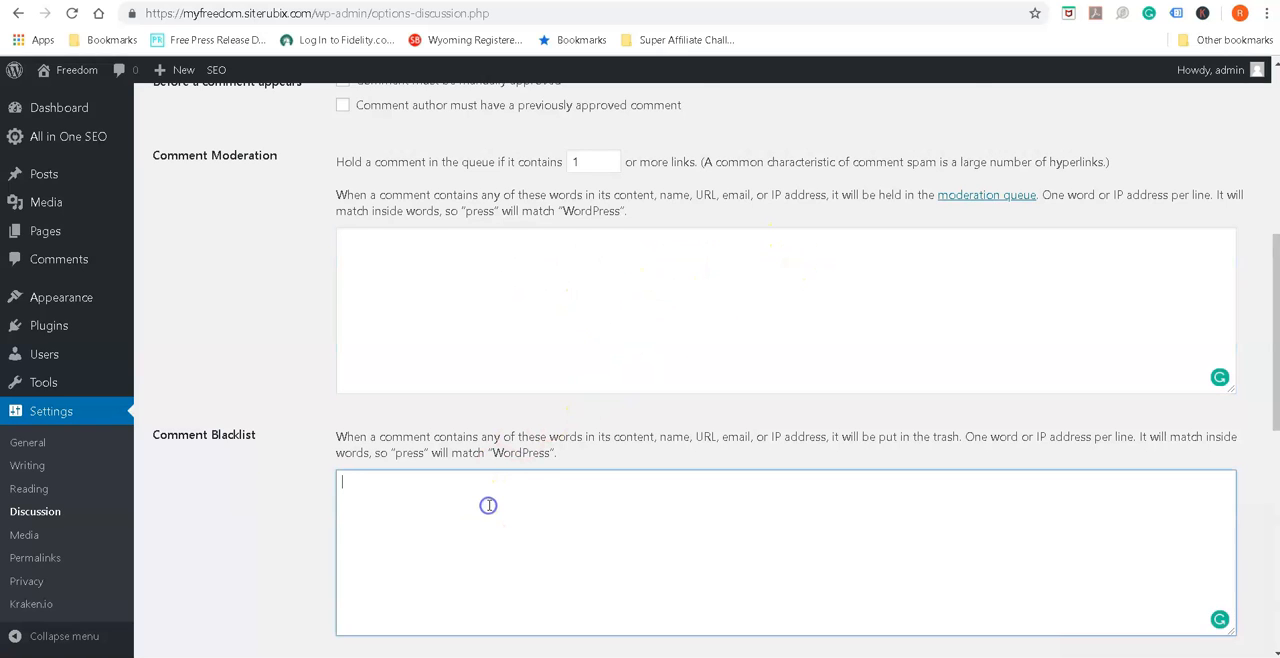
pyautogui.scroll(-1, 486, 503)
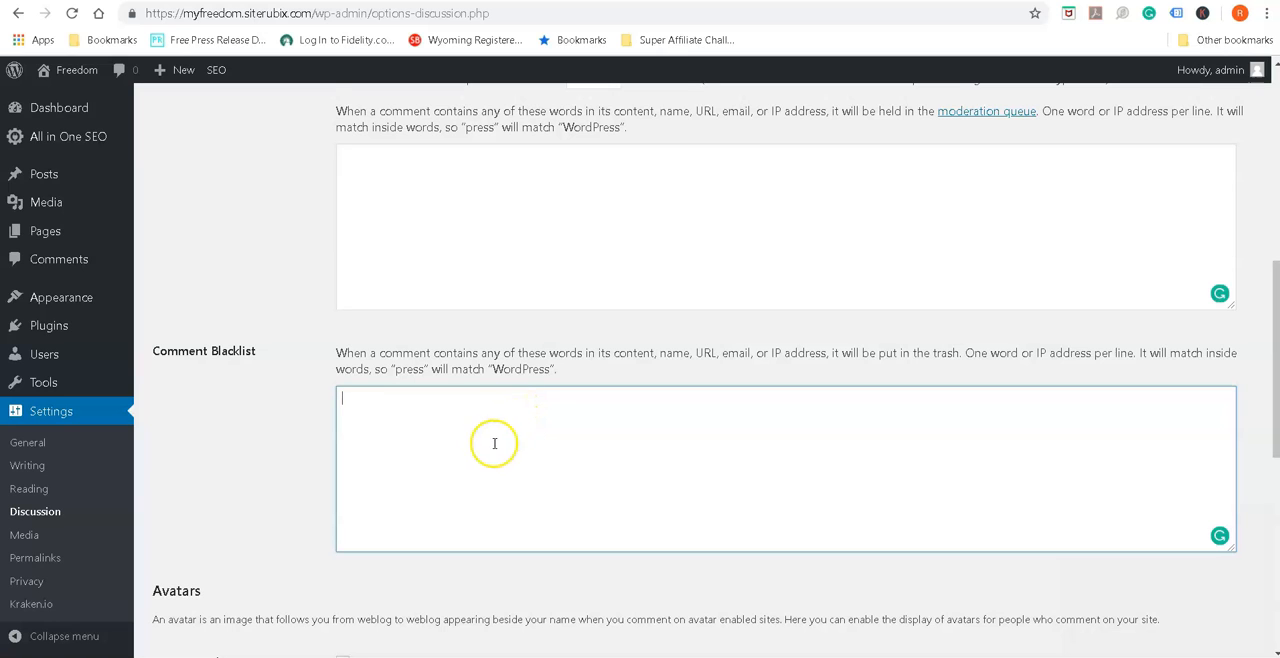
pyautogui.scroll(-3, 496, 445)
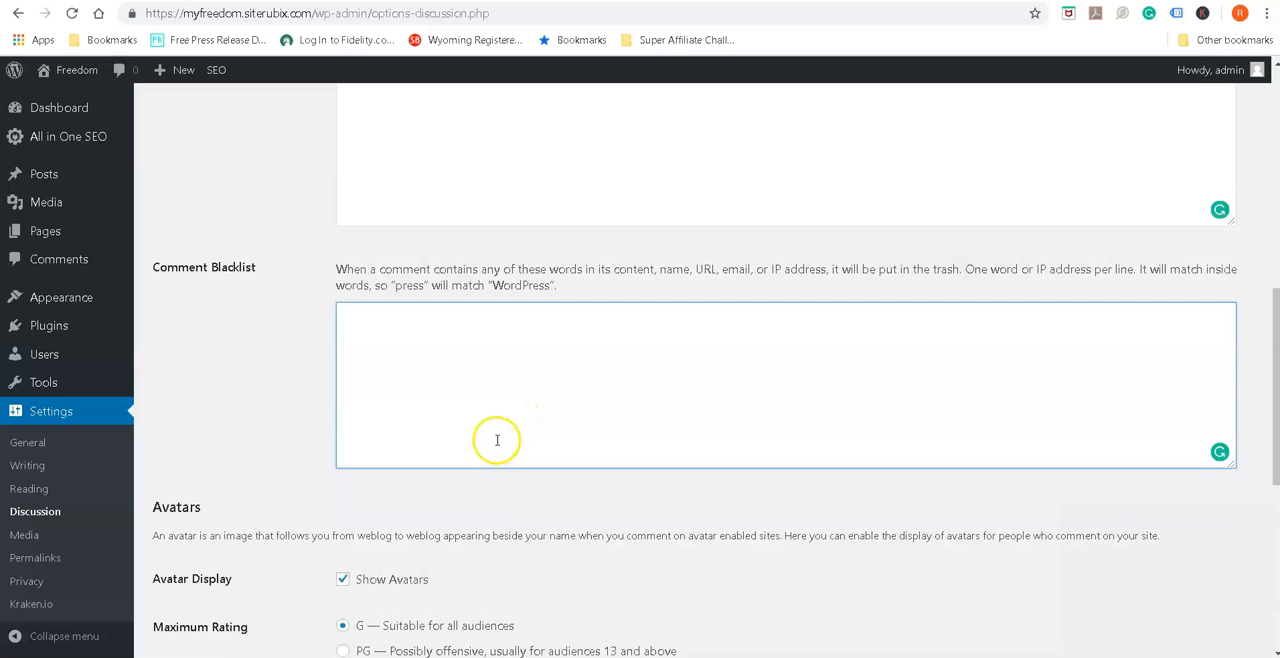
# Review the avatar display, maximum rating and default avatar options, and save the Discussion settings
pyautogui.scroll(-1, 496, 445)
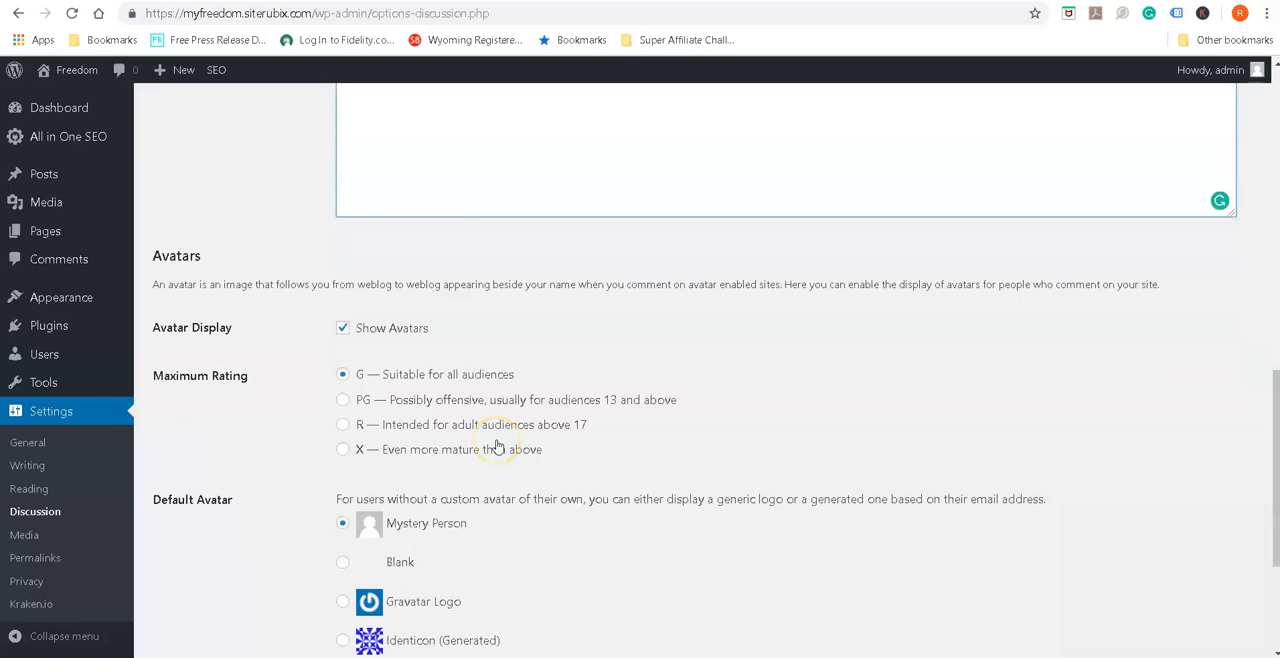
pyautogui.scroll(-1, 497, 447)
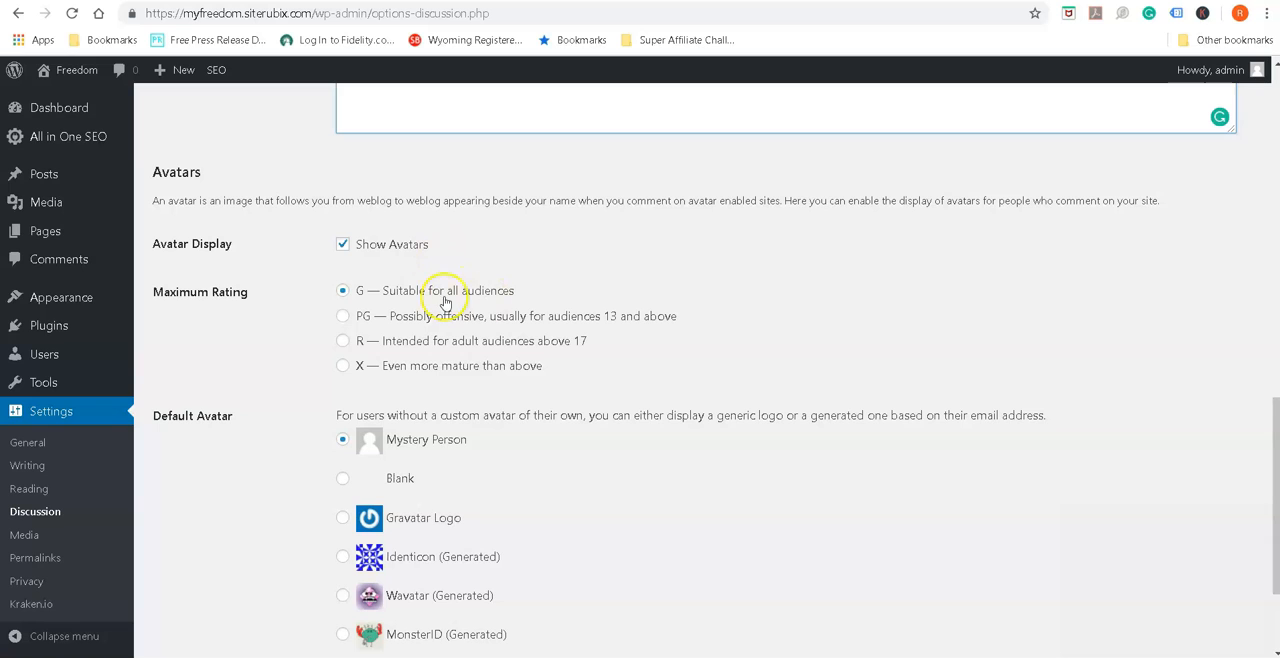
pyautogui.scroll(-1, 683, 481)
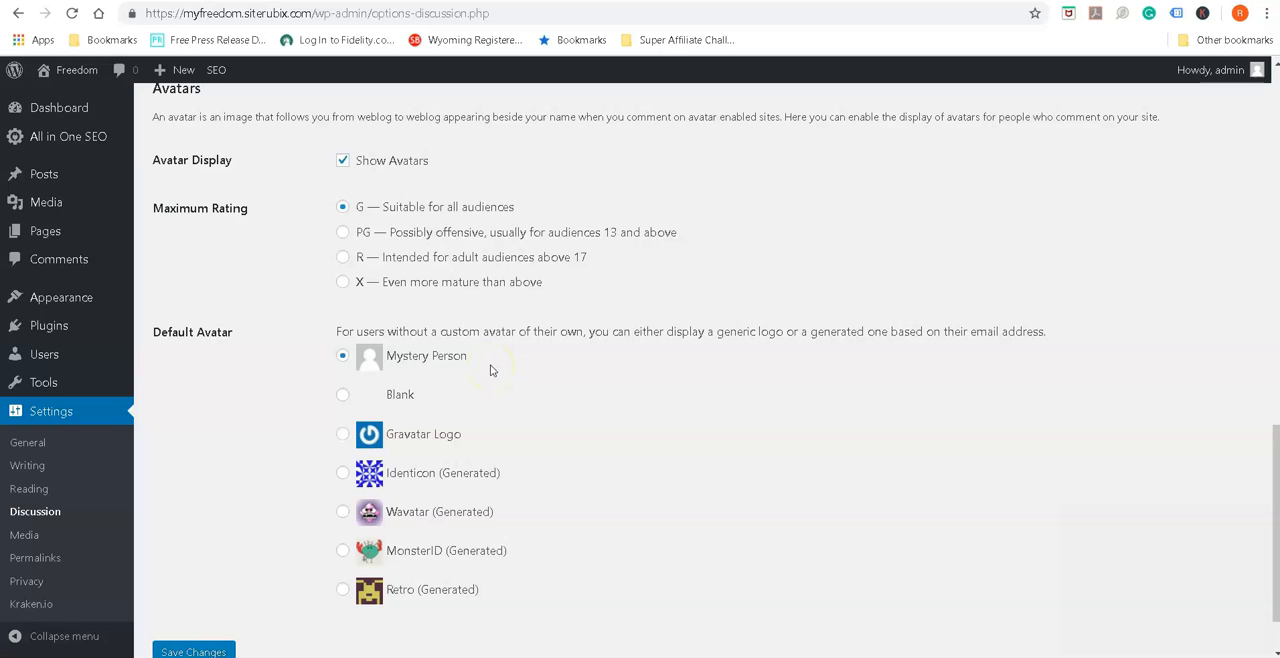
pyautogui.scroll(-1, 508, 373)
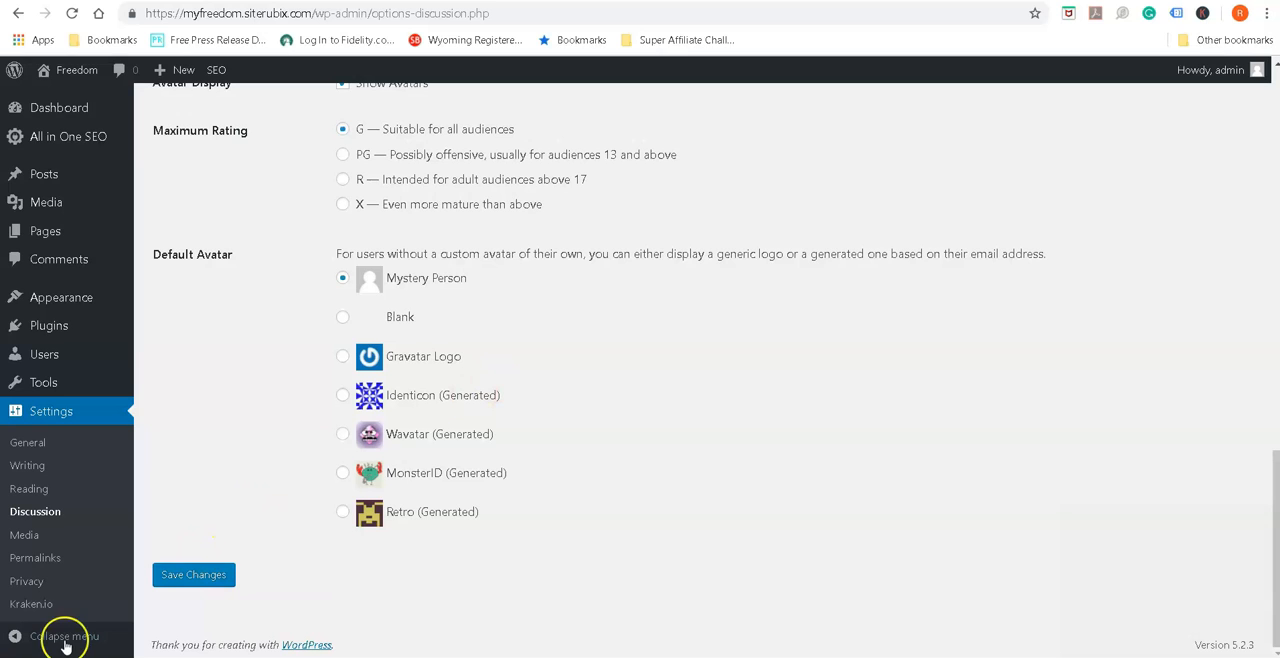
pyautogui.click(211, 576)
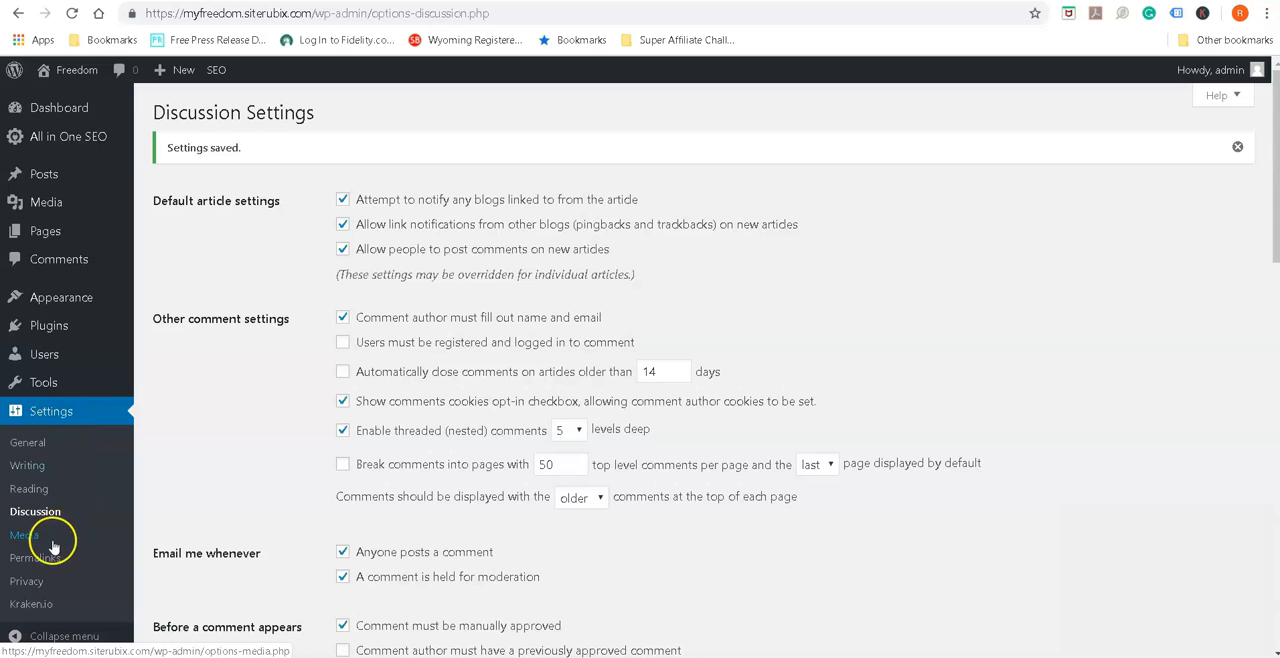
# Look over the site's Writing settings, from the default post category and editor to the update services
pyautogui.click(26, 472)
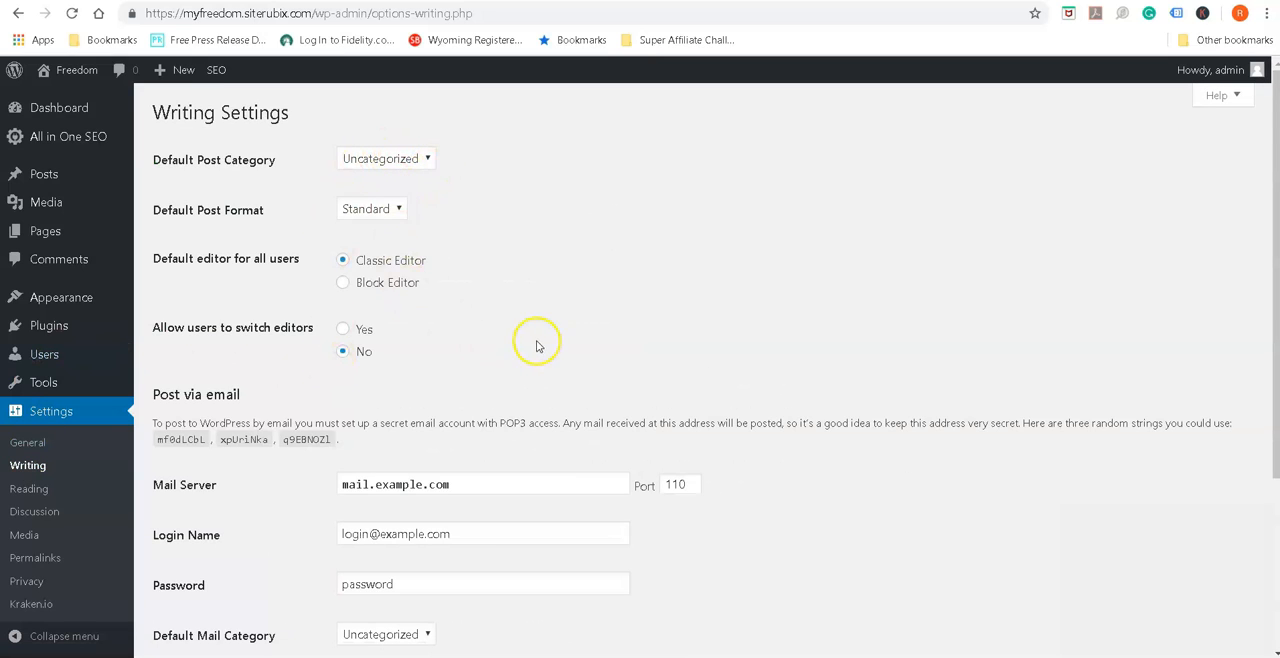
pyautogui.scroll(-2, 543, 345)
pyautogui.scroll(-1, 545, 346)
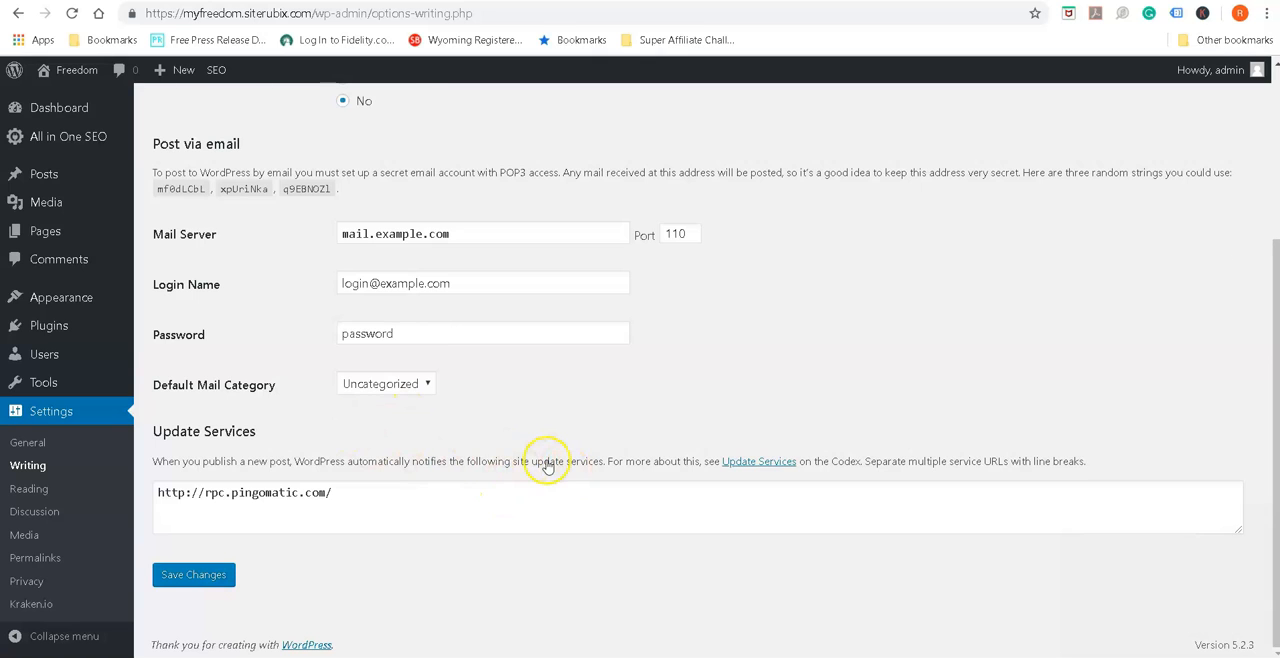
pyautogui.scroll(3, 543, 458)
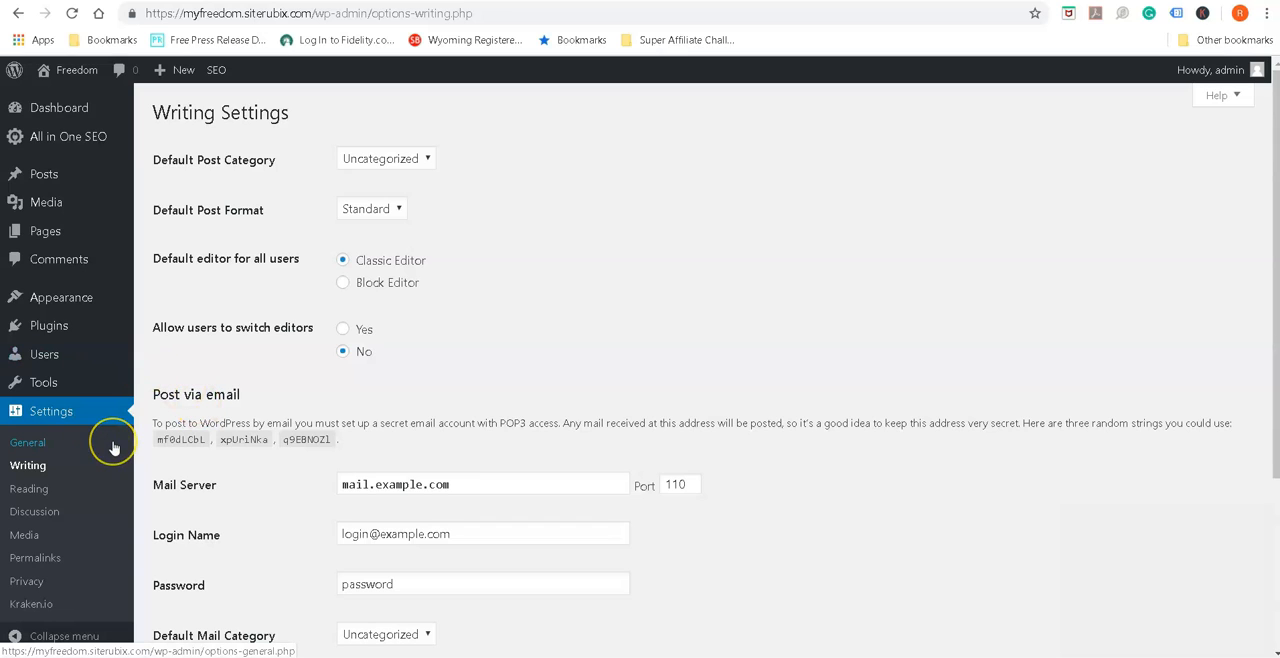
# Open the Permalink settings, check the URL structure options and save with Post name selected
pyautogui.moveTo(132, 303)
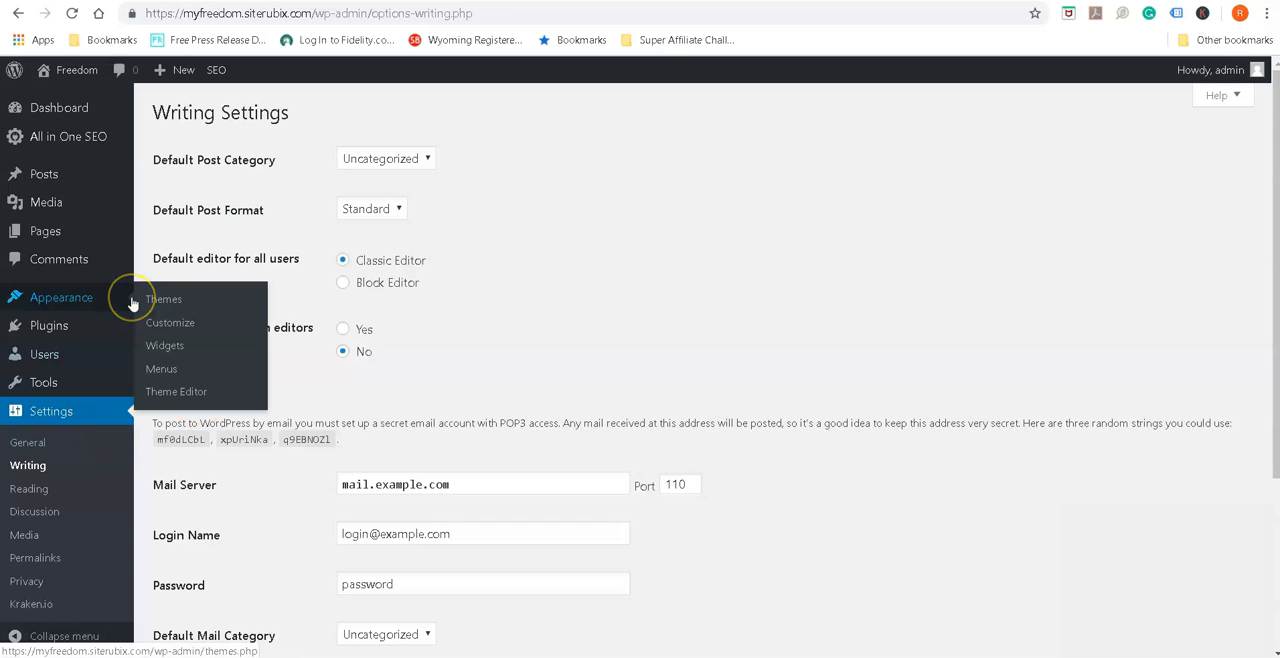
pyautogui.click(52, 563)
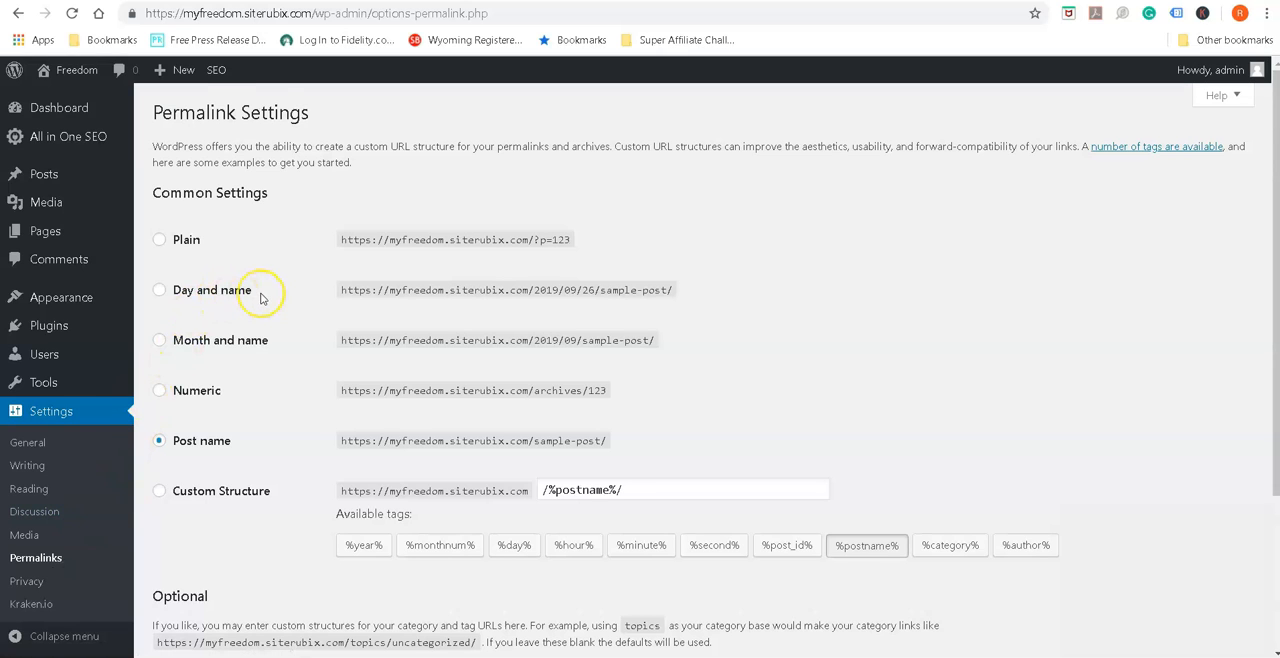
pyautogui.scroll(-1, 262, 296)
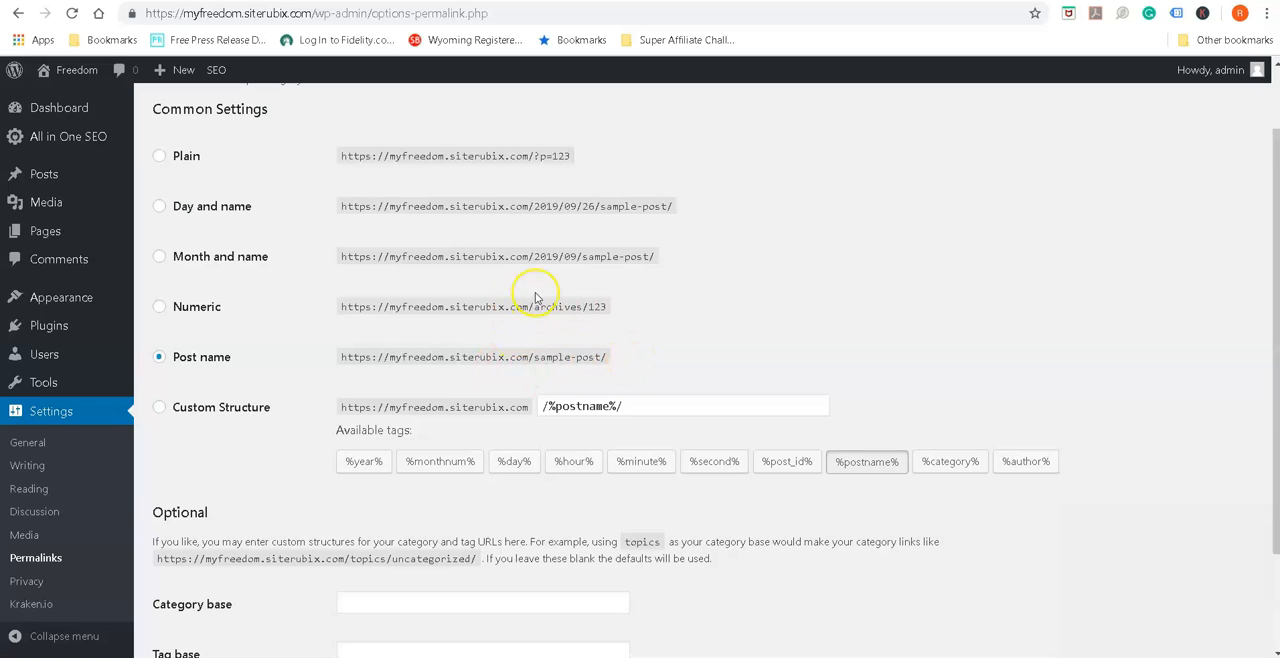
pyautogui.scroll(-3, 517, 380)
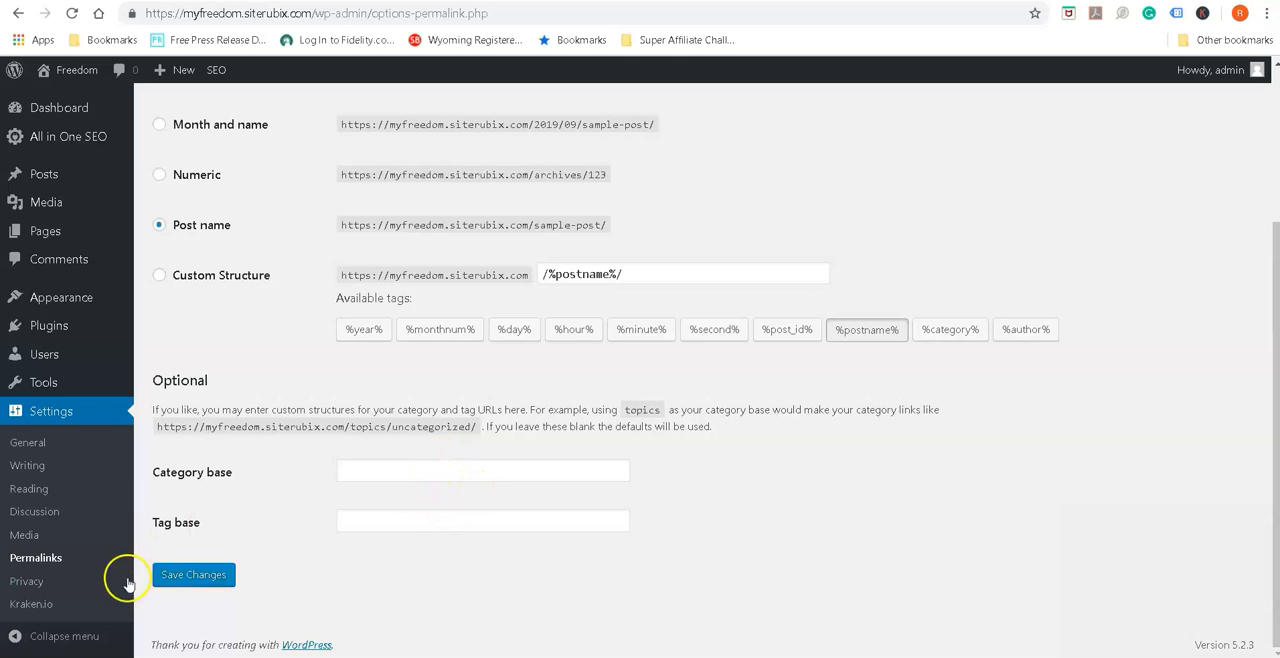
pyautogui.click(201, 578)
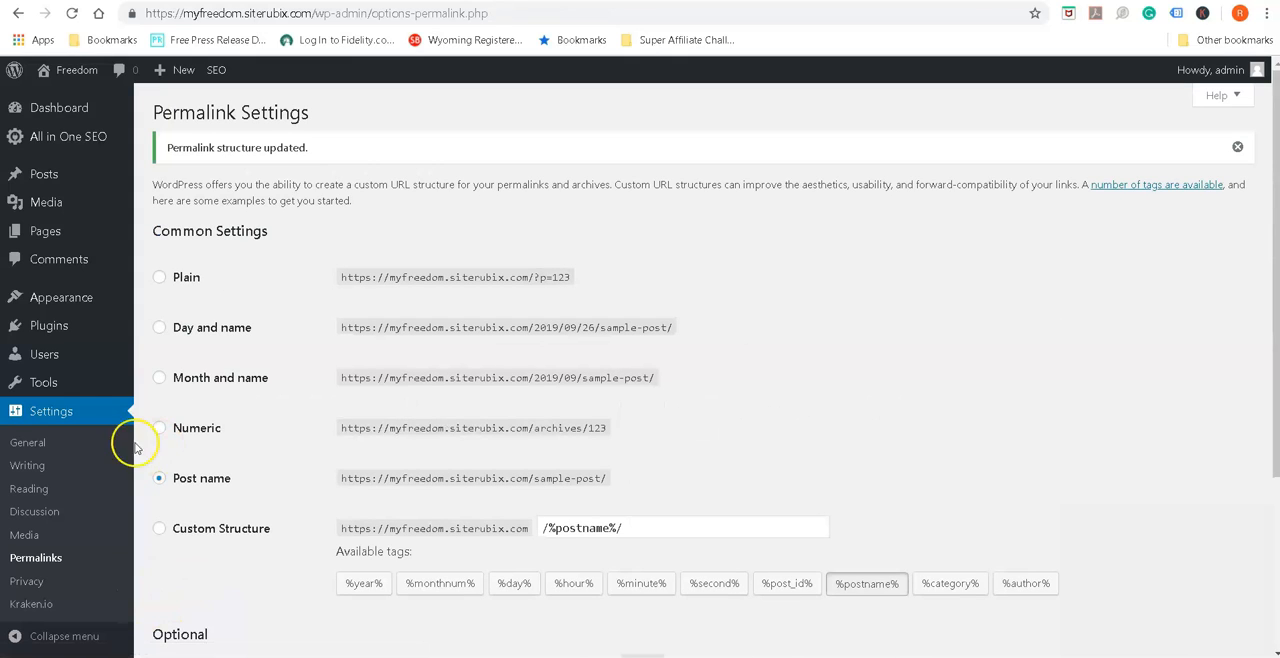
# Move the default "Hello world!" post to the trash
pyautogui.moveTo(147, 392)
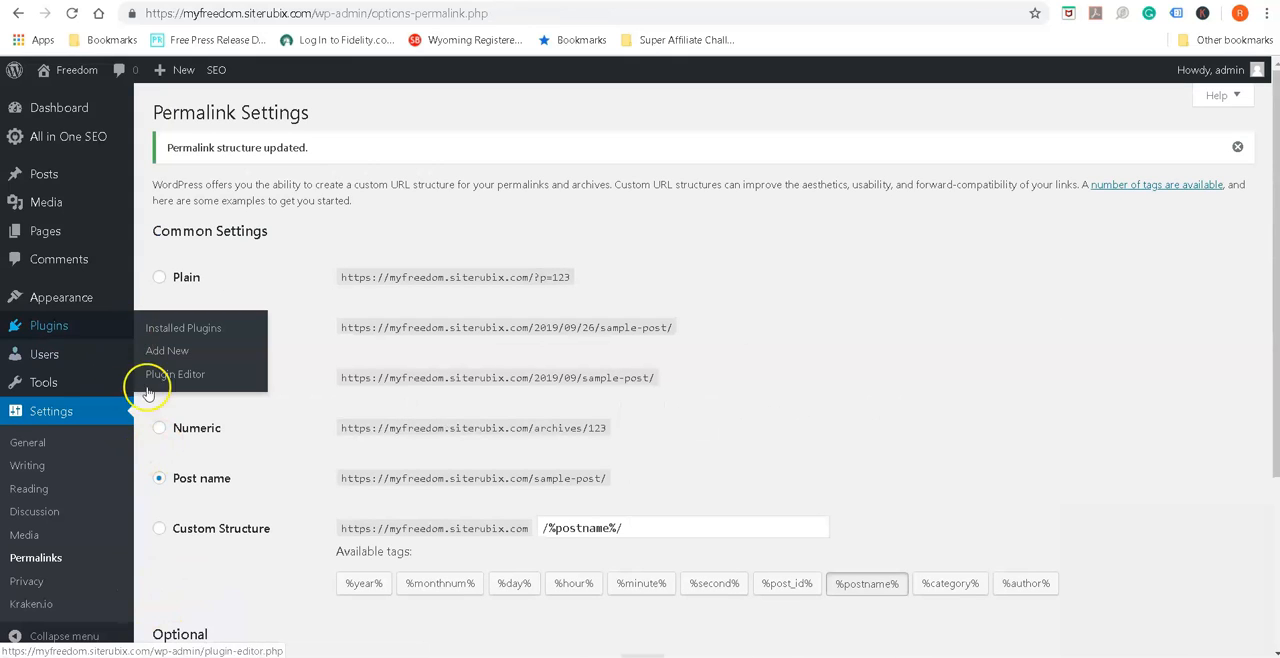
pyautogui.click(40, 188)
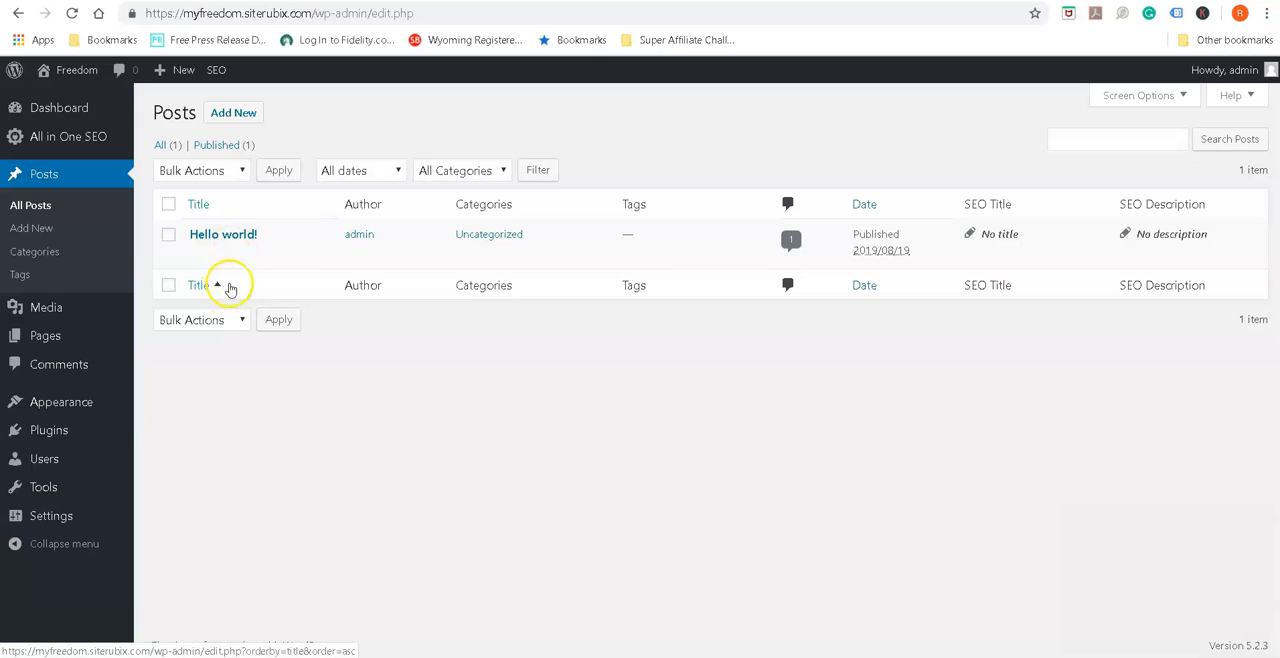
pyautogui.click(283, 255)
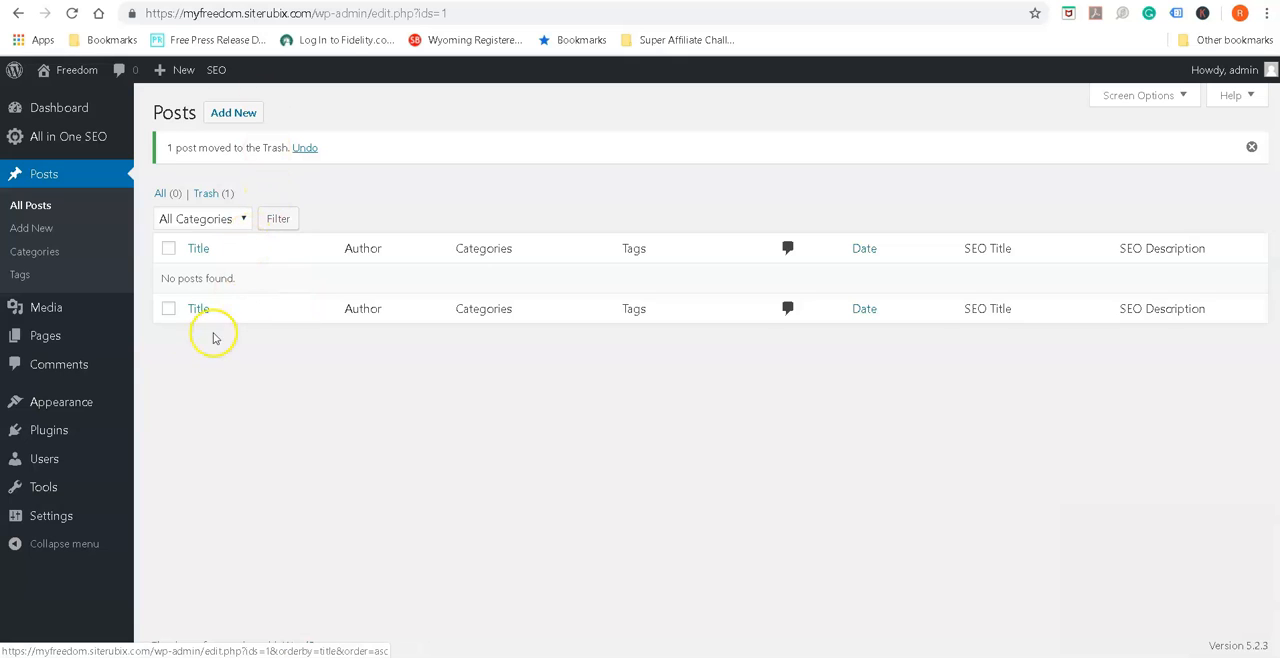
# Move the default Sample Page to the trash
pyautogui.click(47, 342)
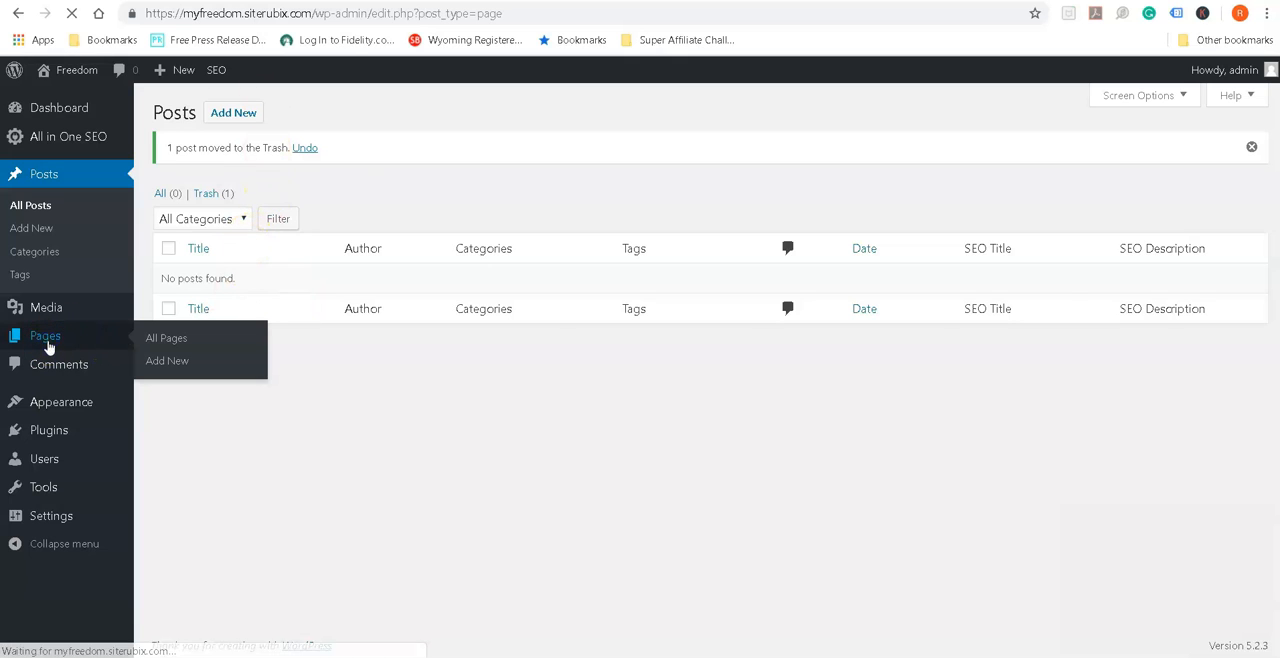
pyautogui.moveTo(214, 286)
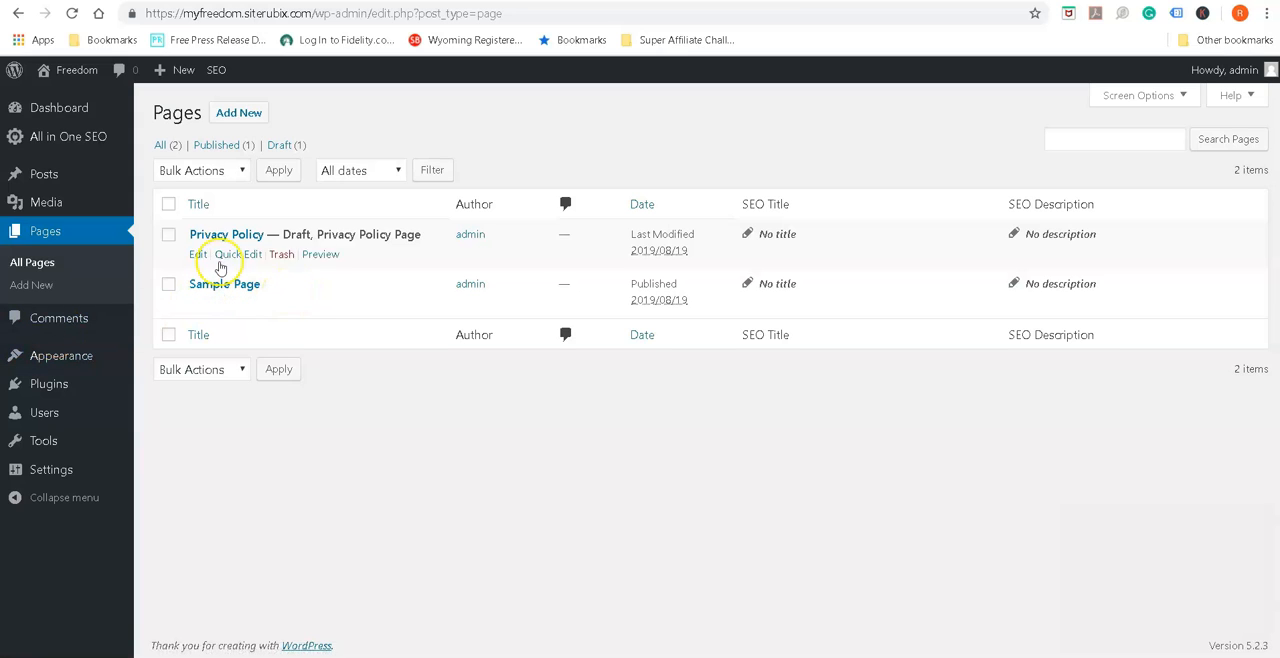
pyautogui.click(283, 304)
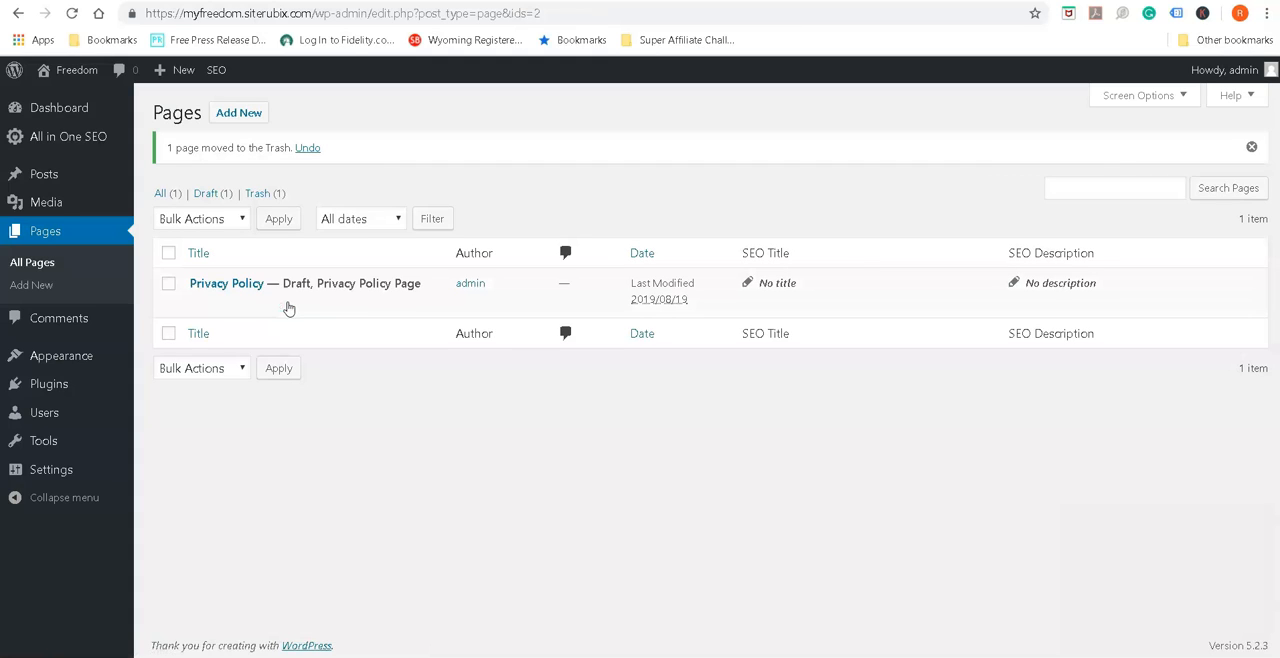
# Open the Privacy Policy draft page for editing and place the cursor in its "Who we are" heading
pyautogui.moveTo(243, 292)
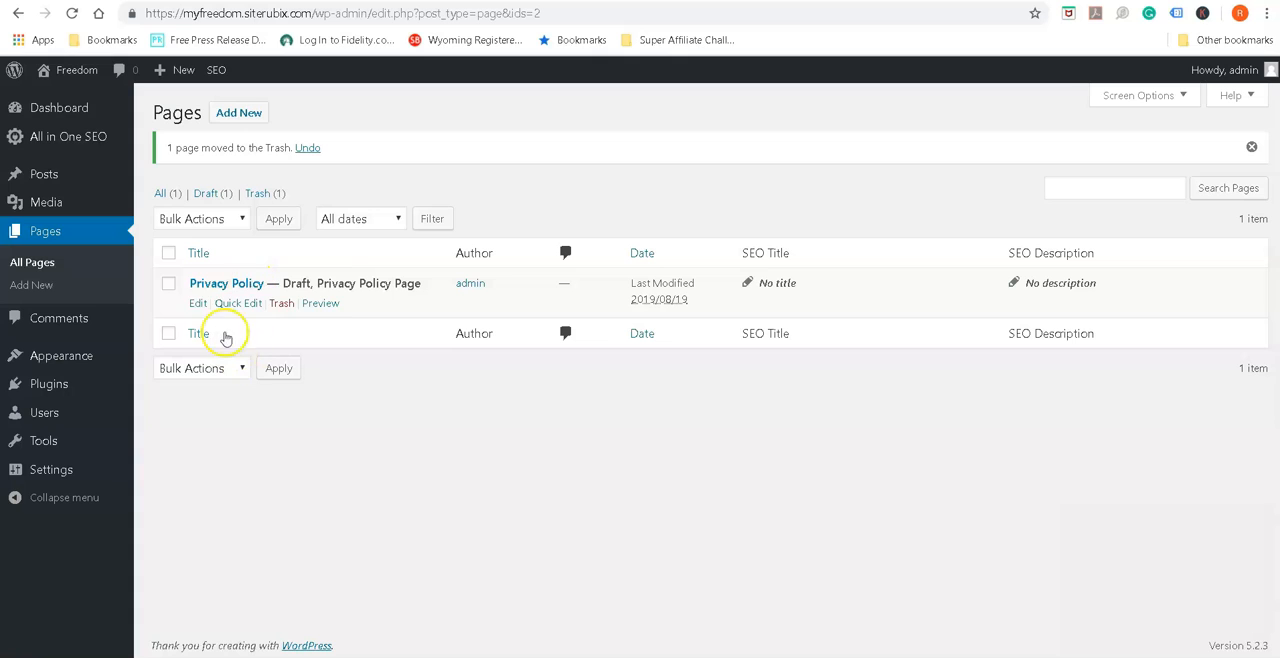
pyautogui.click(199, 305)
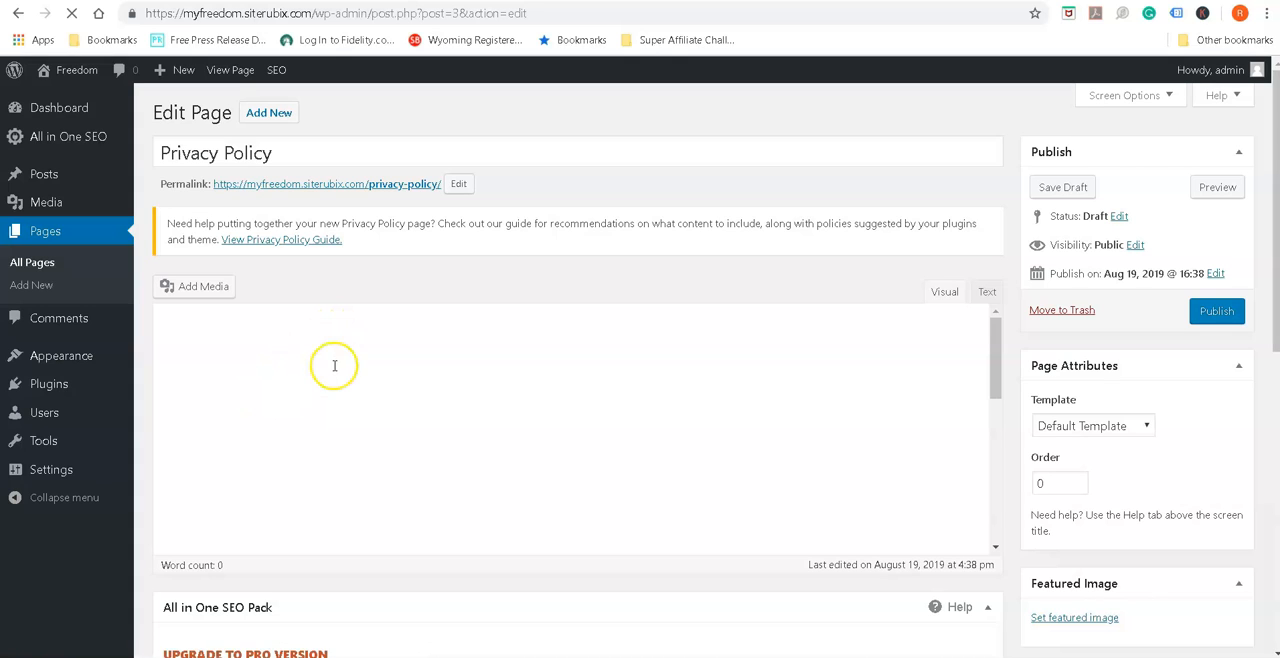
pyautogui.click(266, 326)
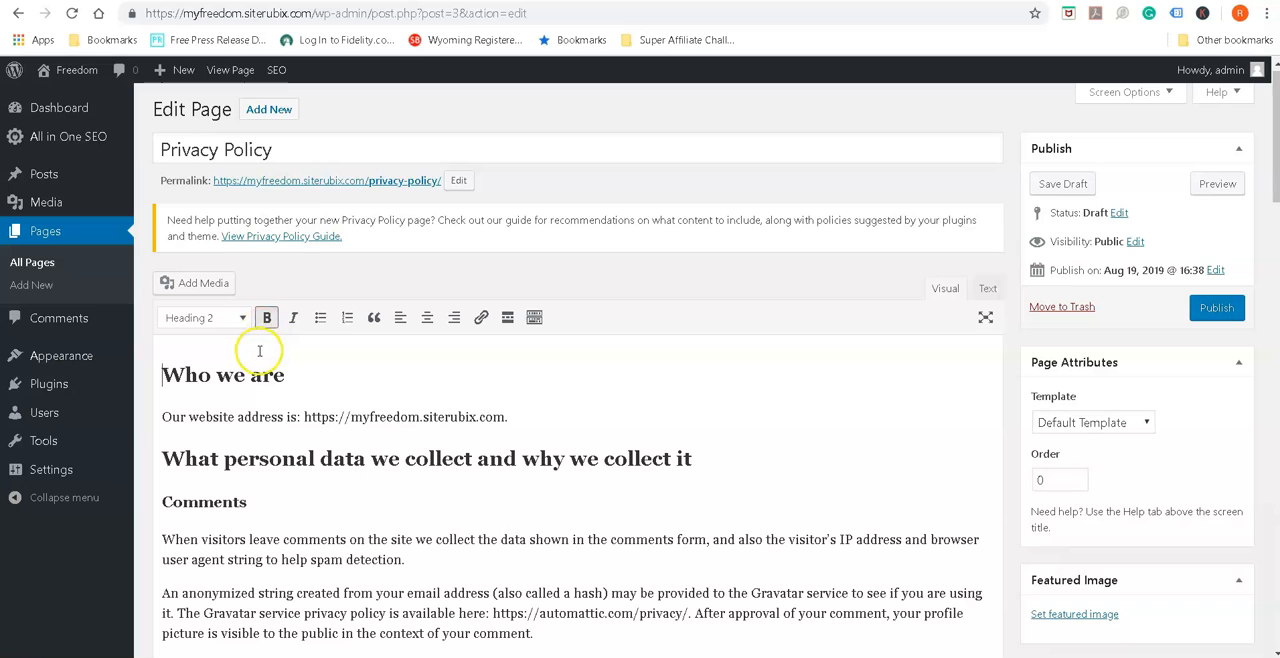
pyautogui.click(361, 384)
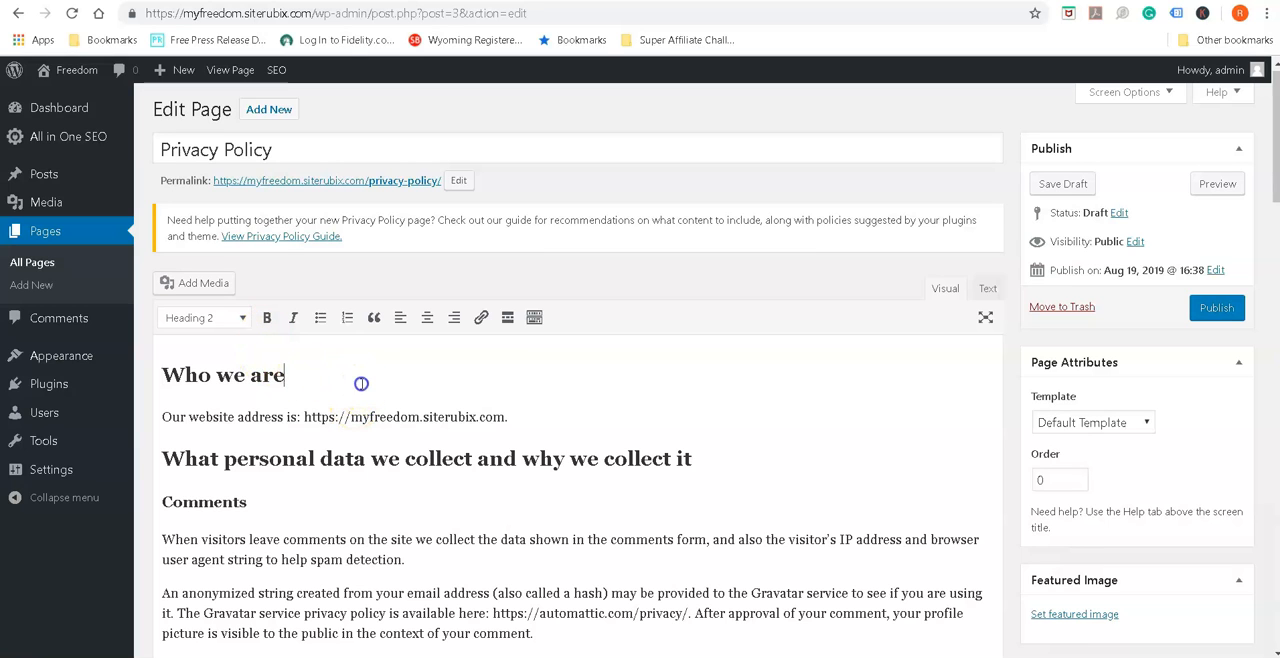
# Read through the Privacy Policy text, including the sections on personal data, cookies, contact information and additional information
pyautogui.scroll(-8, 355, 388)
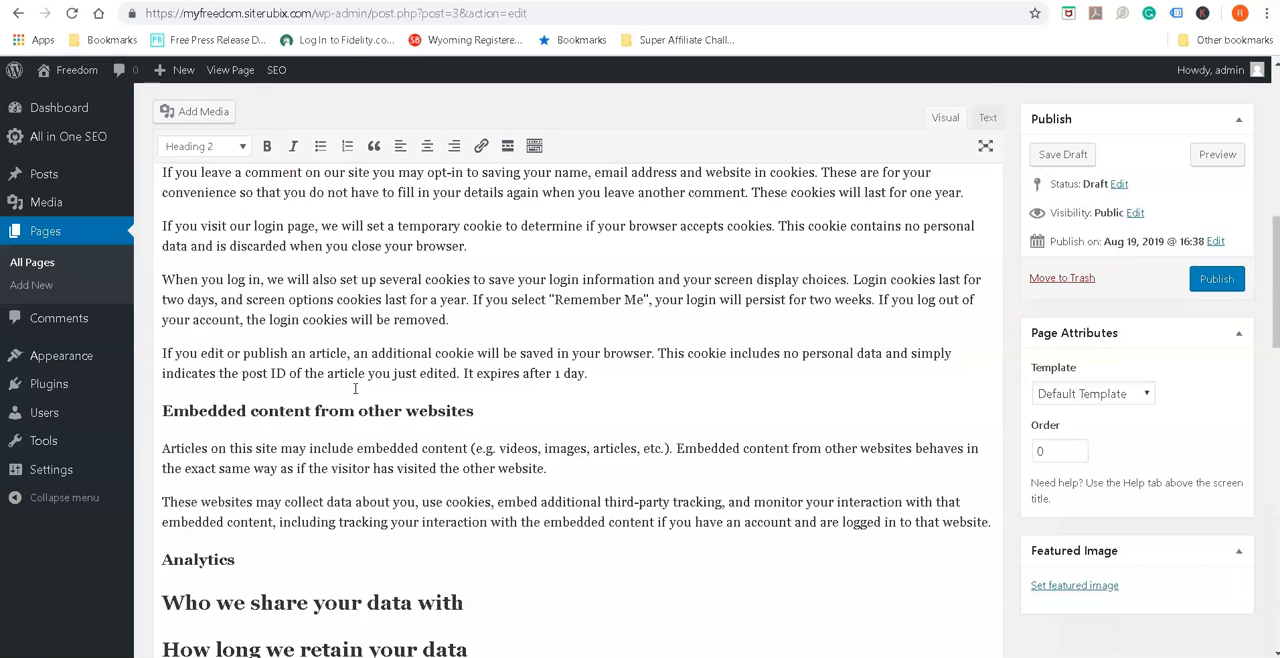
pyautogui.scroll(-6, 355, 388)
pyautogui.scroll(5, 355, 388)
pyautogui.scroll(10, 355, 388)
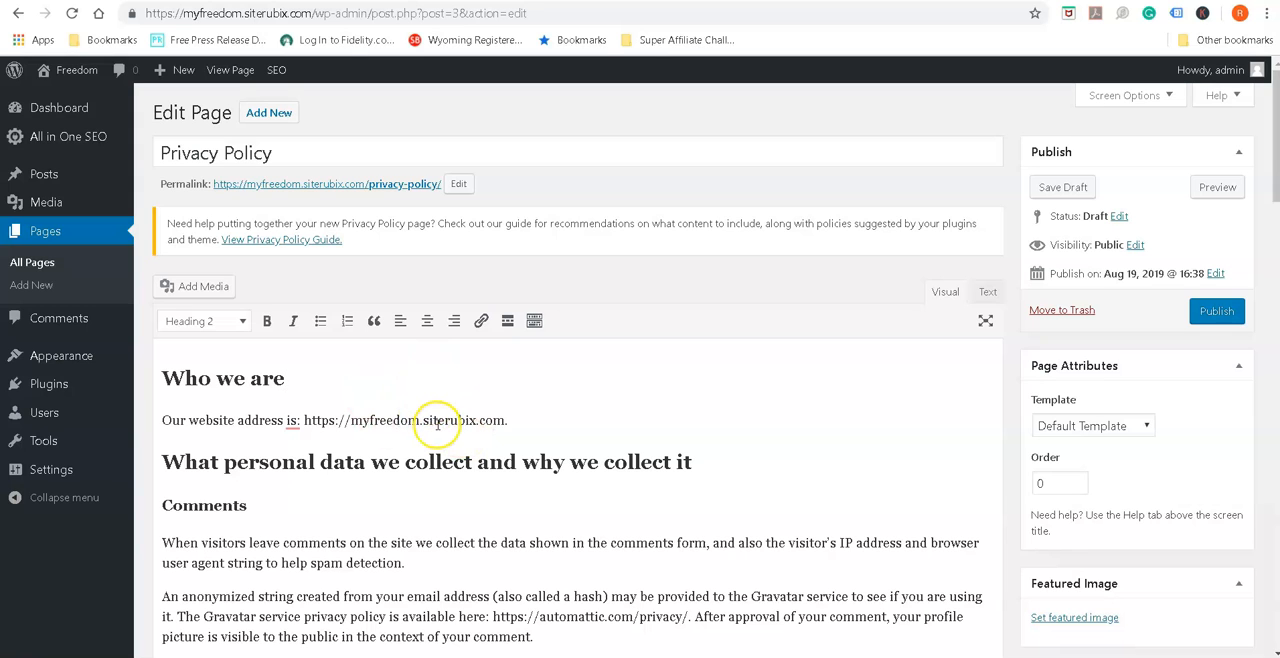
pyautogui.scroll(-3, 523, 443)
pyautogui.scroll(-2, 529, 449)
pyautogui.scroll(-10, 479, 444)
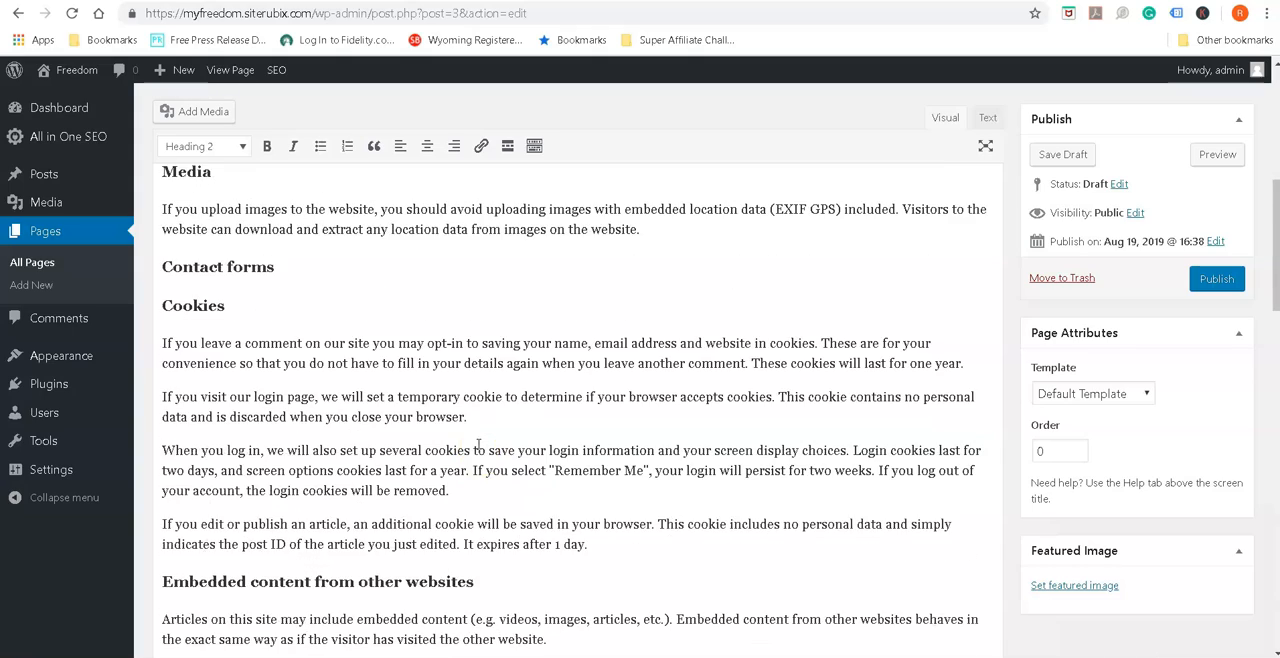
pyautogui.scroll(-2, 478, 444)
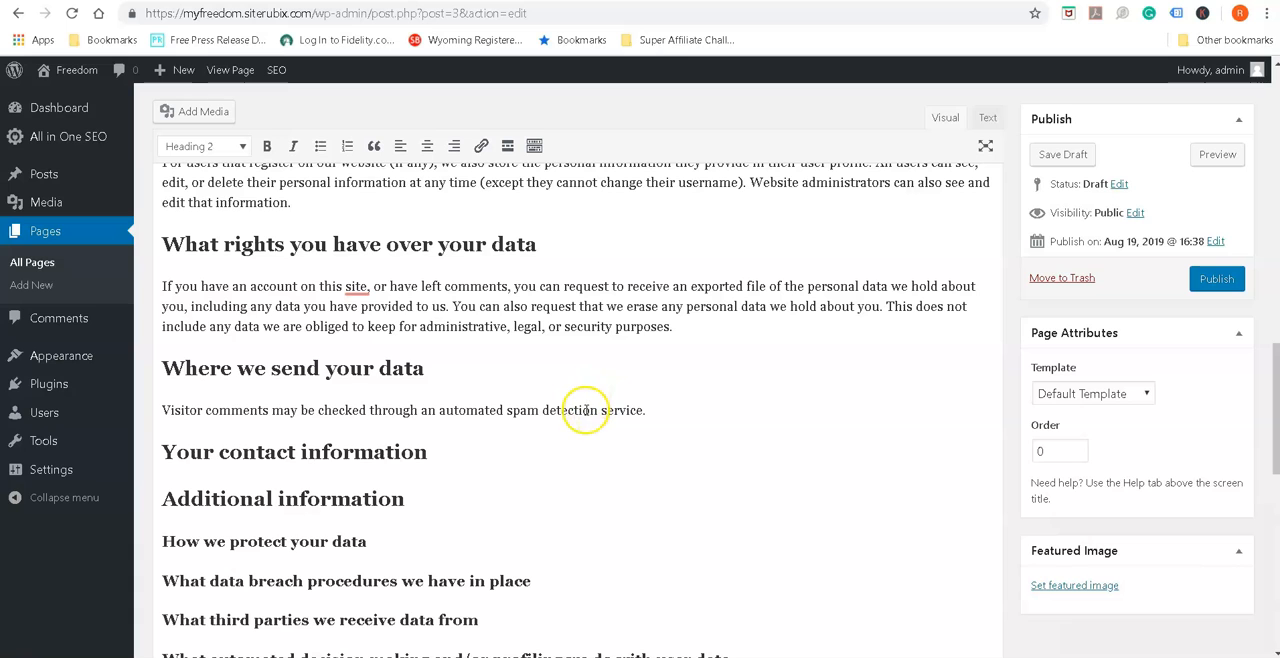
pyautogui.scroll(-3, 585, 410)
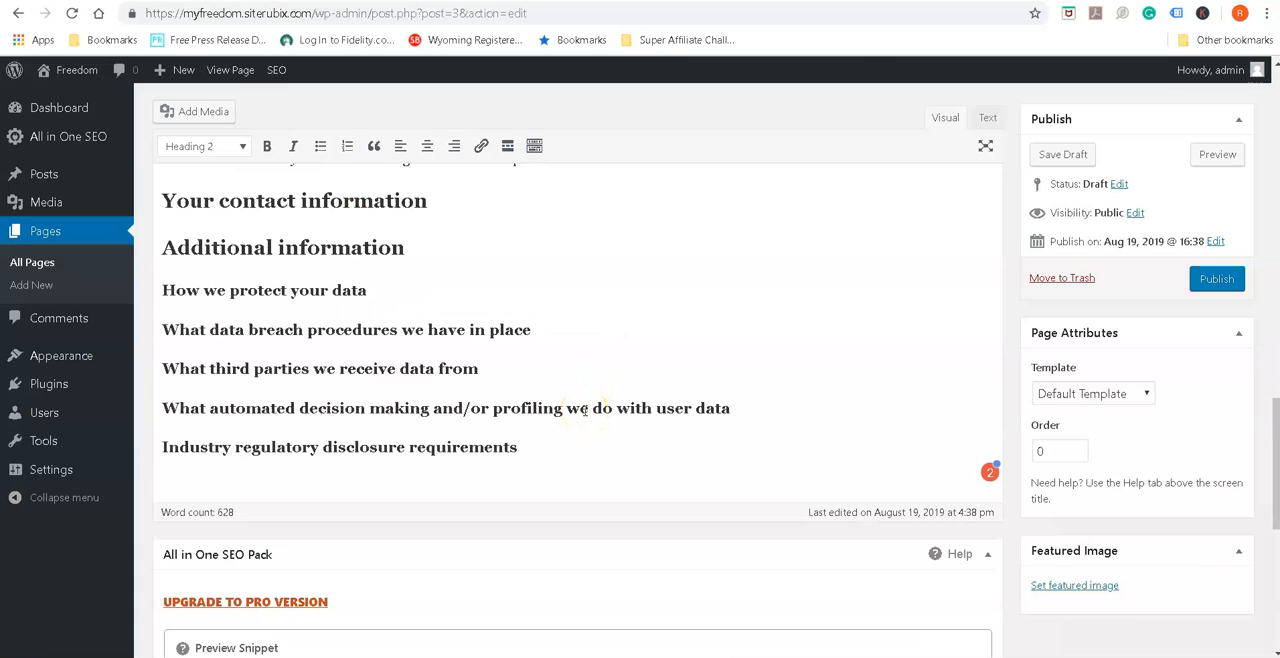
pyautogui.scroll(-2, 585, 408)
pyautogui.scroll(6, 585, 408)
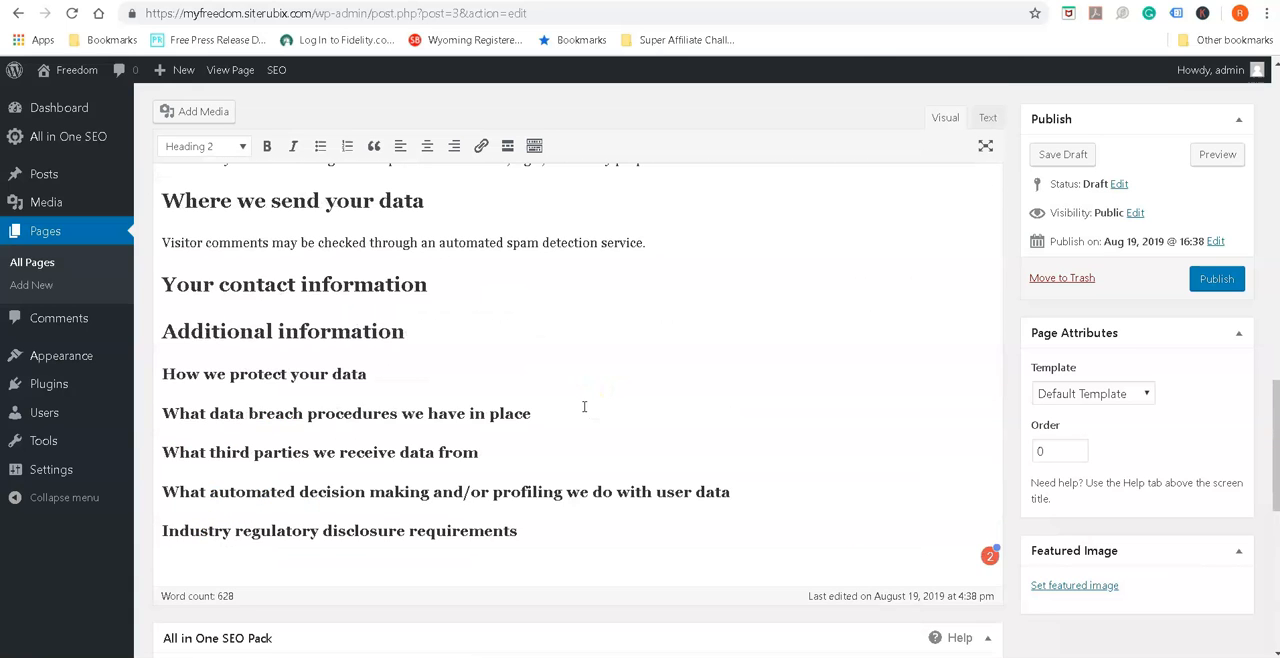
pyautogui.scroll(10, 584, 406)
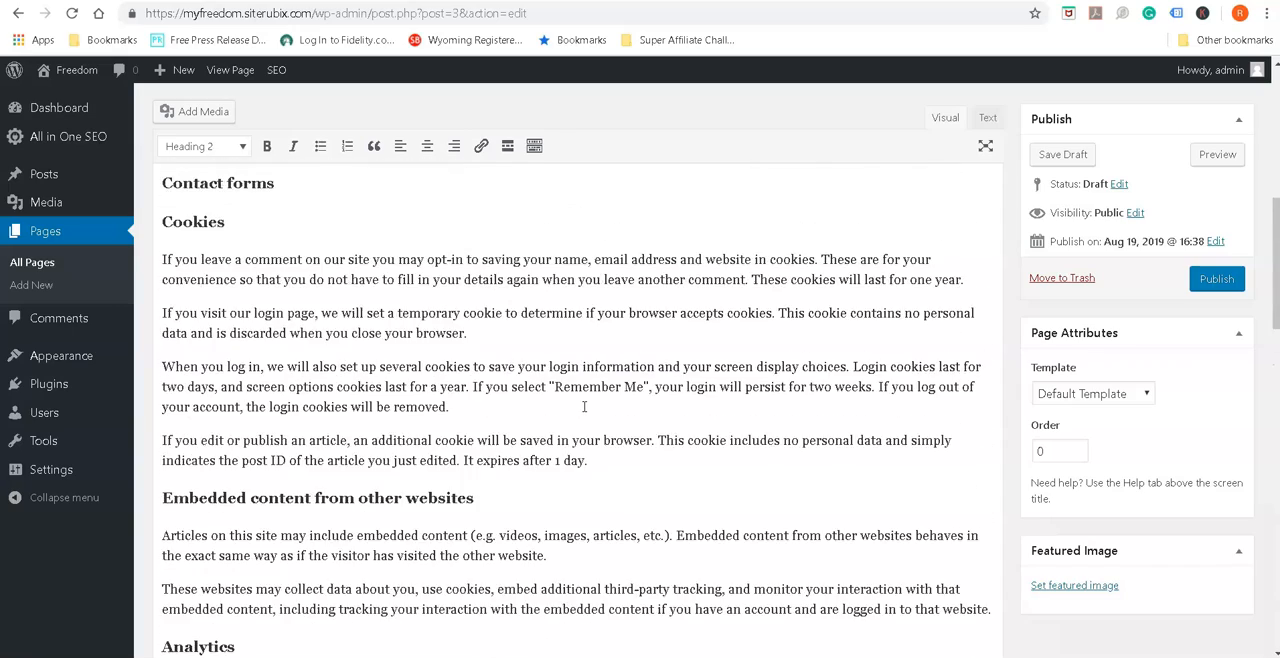
pyautogui.scroll(2, 585, 400)
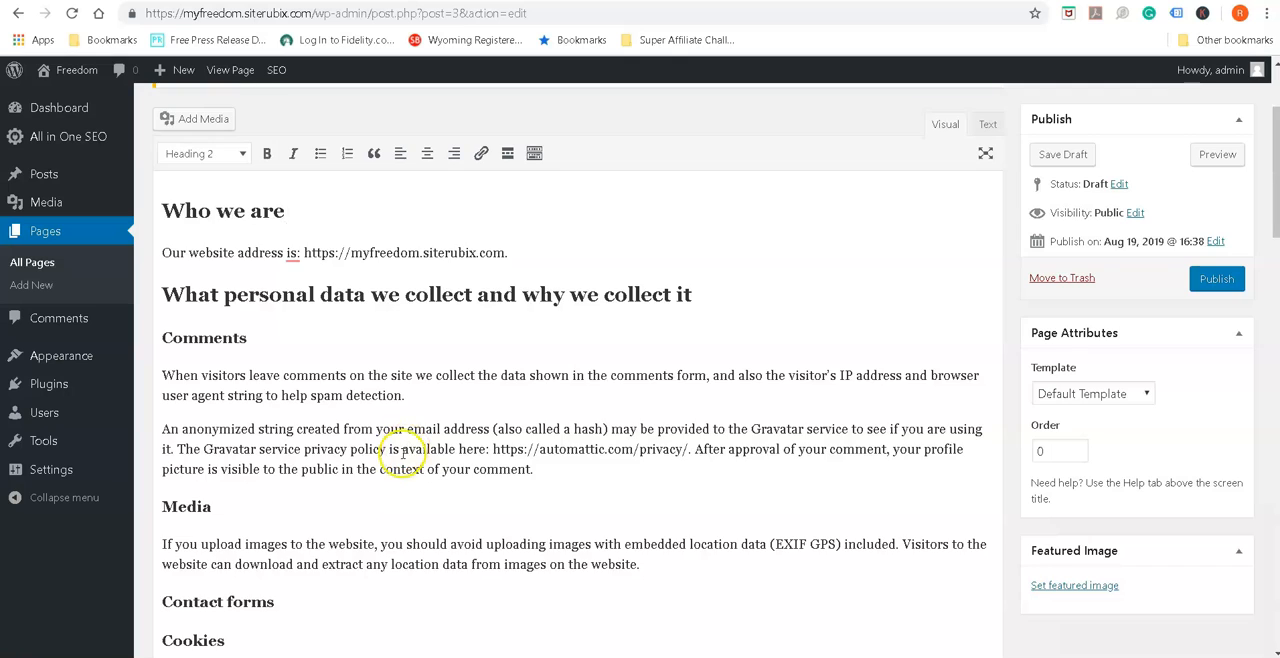
pyautogui.scroll(2, 402, 455)
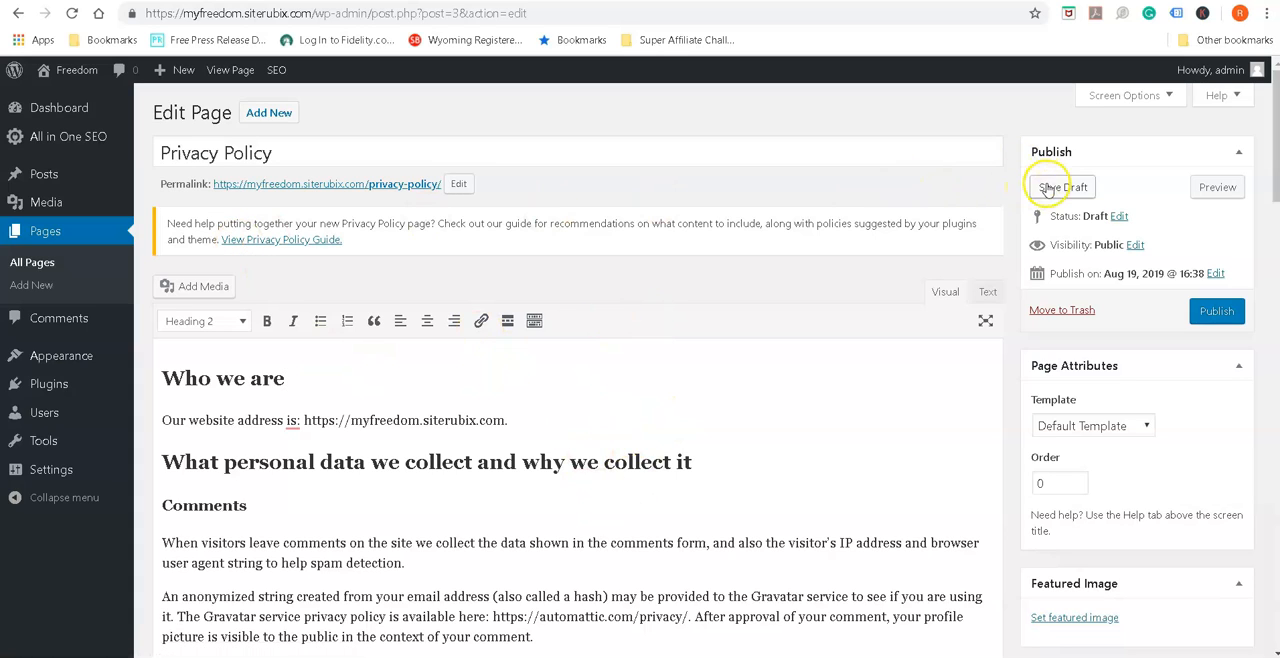
# Publish the Privacy Policy page and return to the list of all pages
pyautogui.click(1224, 313)
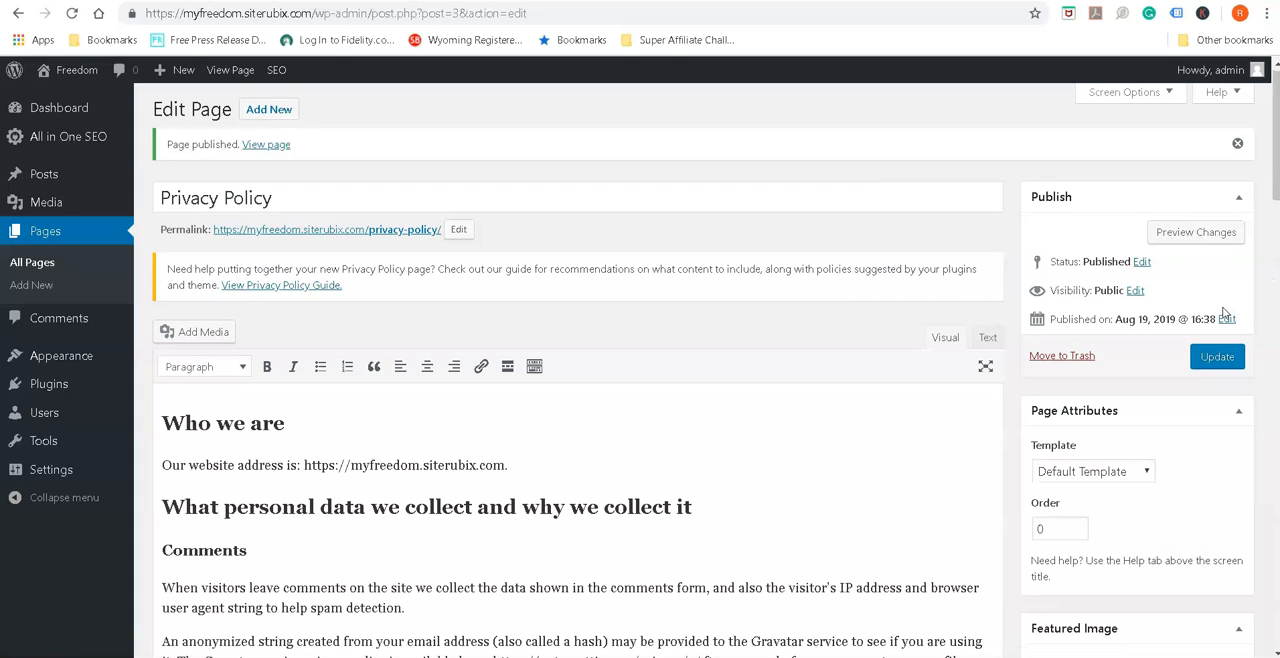
pyautogui.moveTo(87, 197)
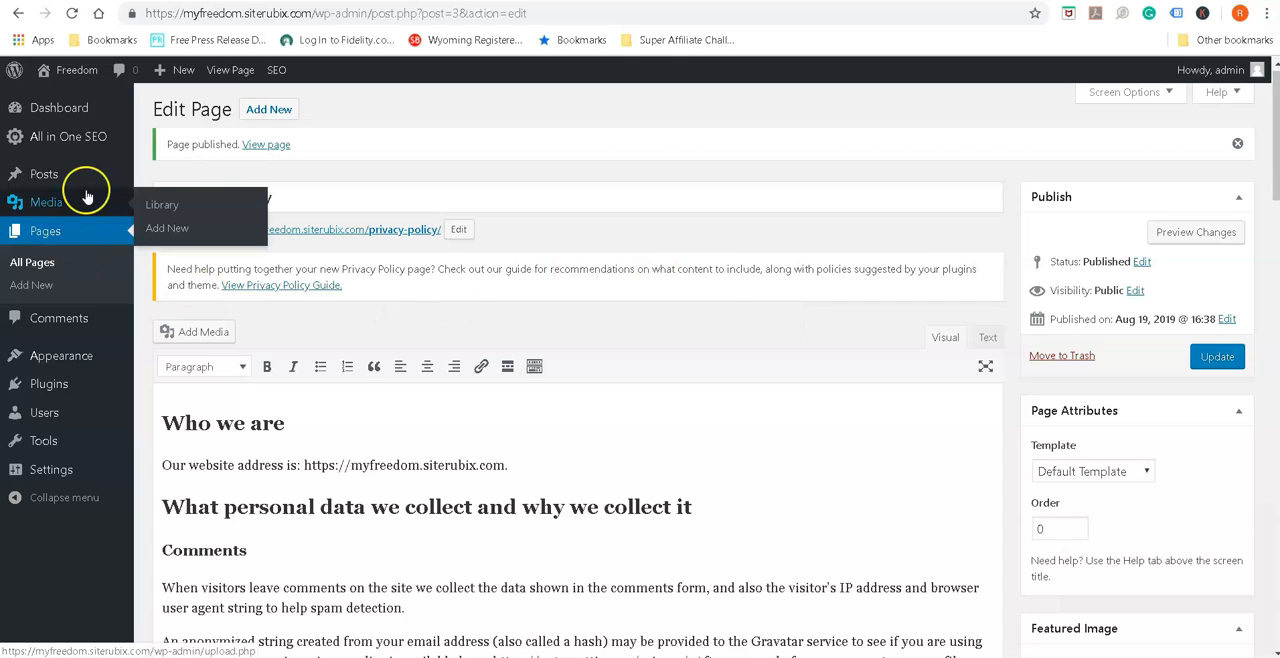
pyautogui.click(45, 232)
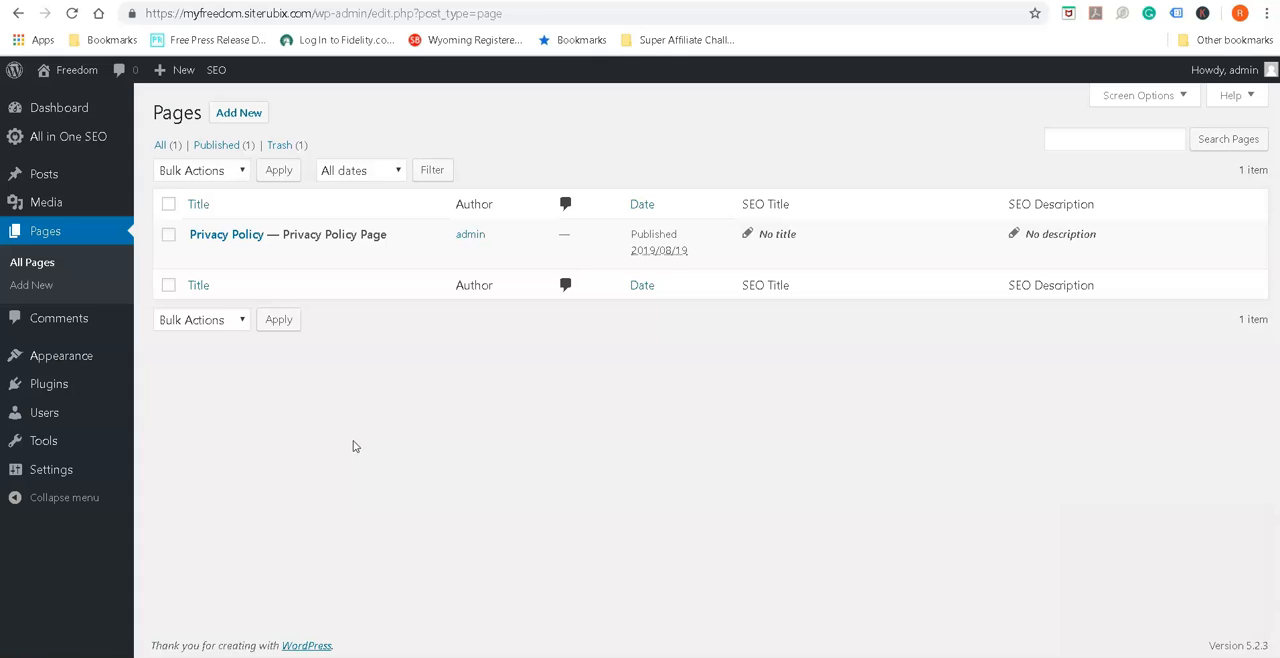
# Create a new page and title it "Terms Of Use"
pyautogui.click(240, 117)
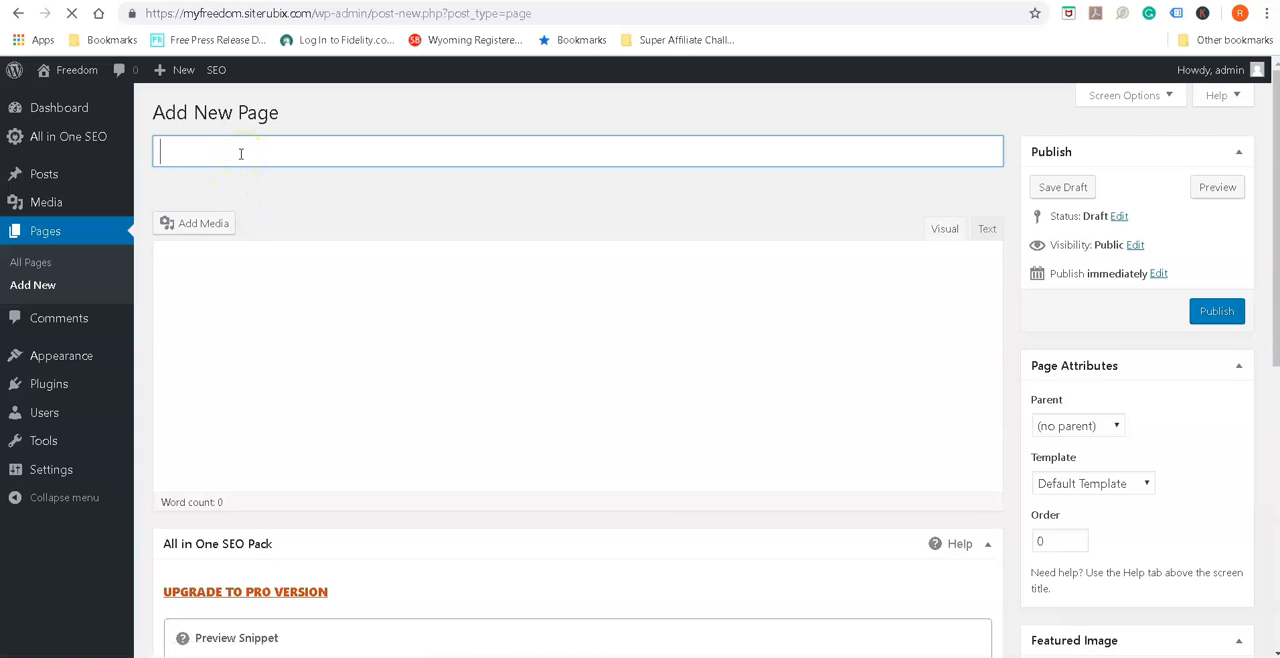
pyautogui.write('Terms')
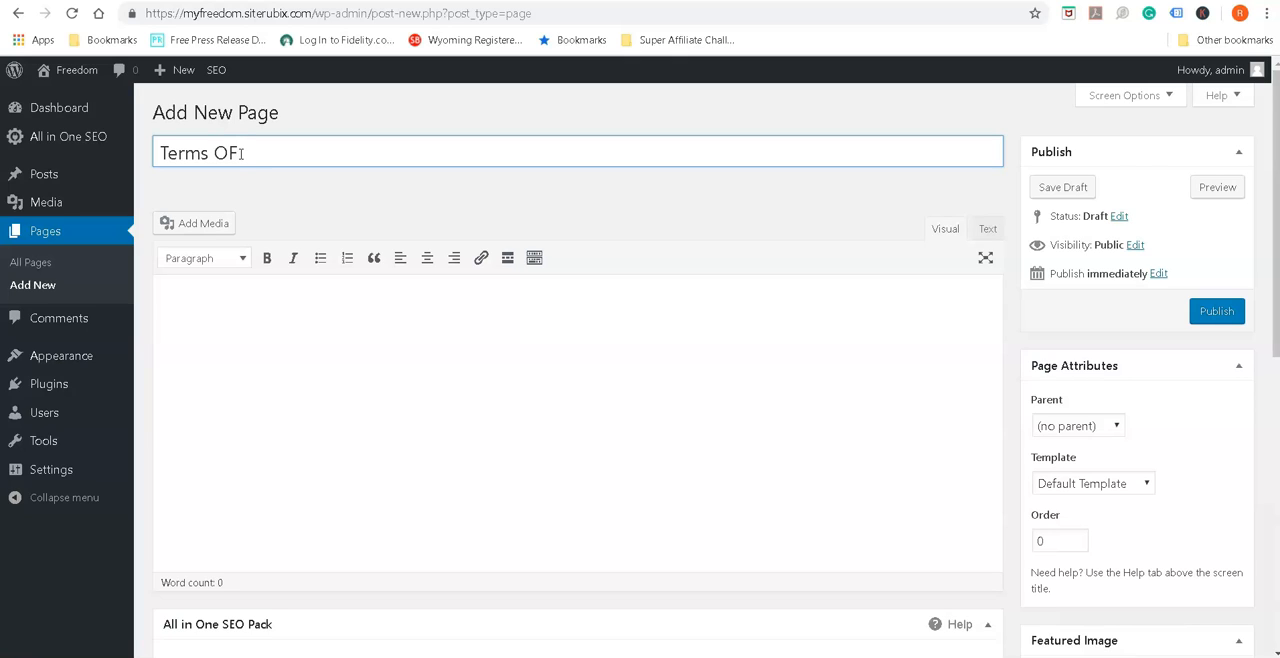
pyautogui.write('Of Use')
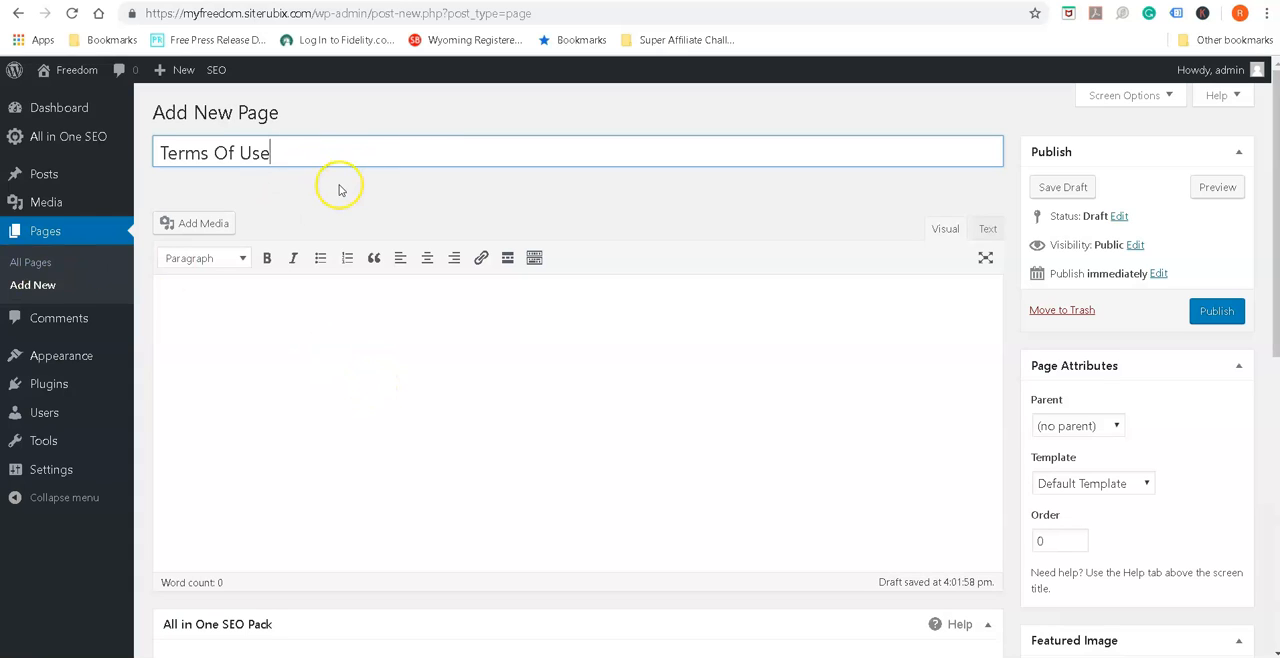
# Enter "Terms of use" as the body text of the new page and publish it
pyautogui.click(350, 316)
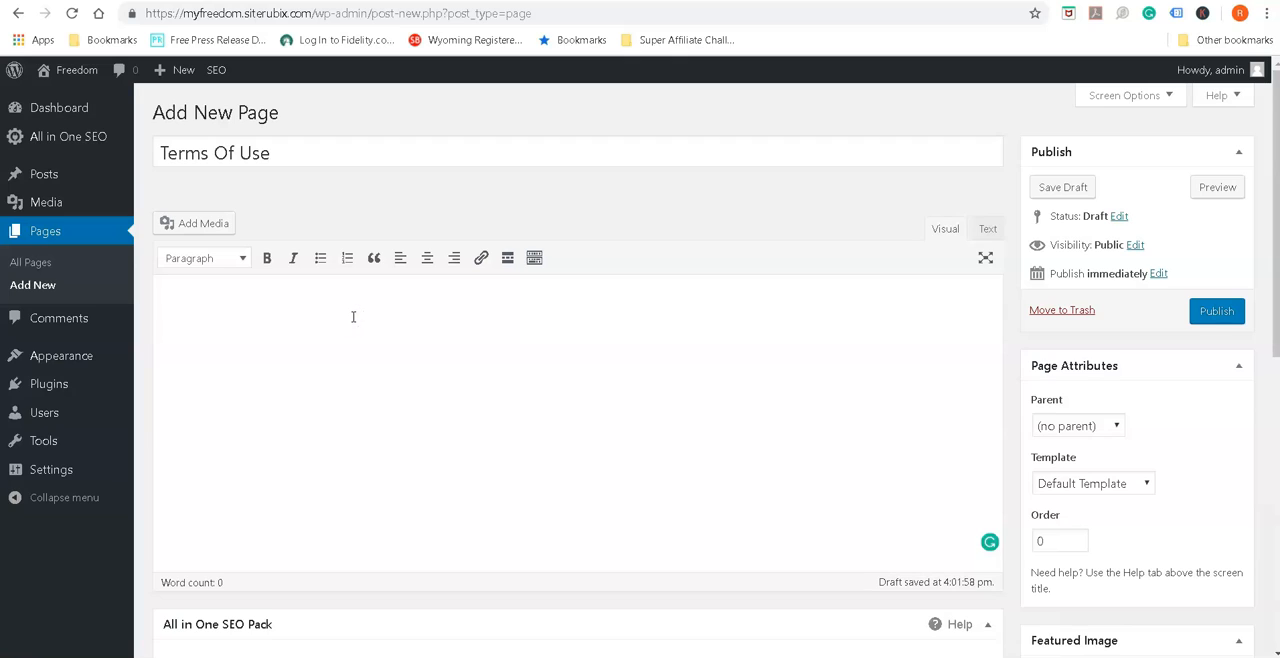
pyautogui.write('Terms orf')
pyautogui.press('BackSpace')
pyautogui.press('BackSpace')
pyautogui.write('s')
pyautogui.click(1230, 312)
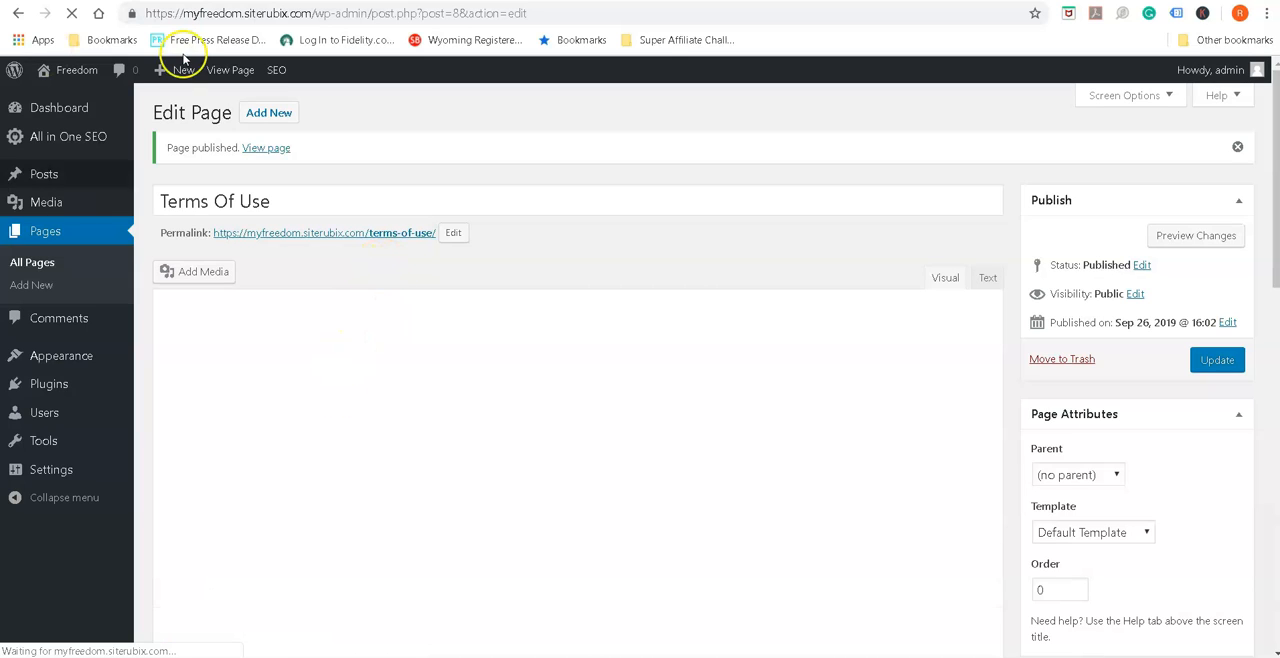
# Create another new page and title it "Affiliate Disclosure"
pyautogui.click(285, 119)
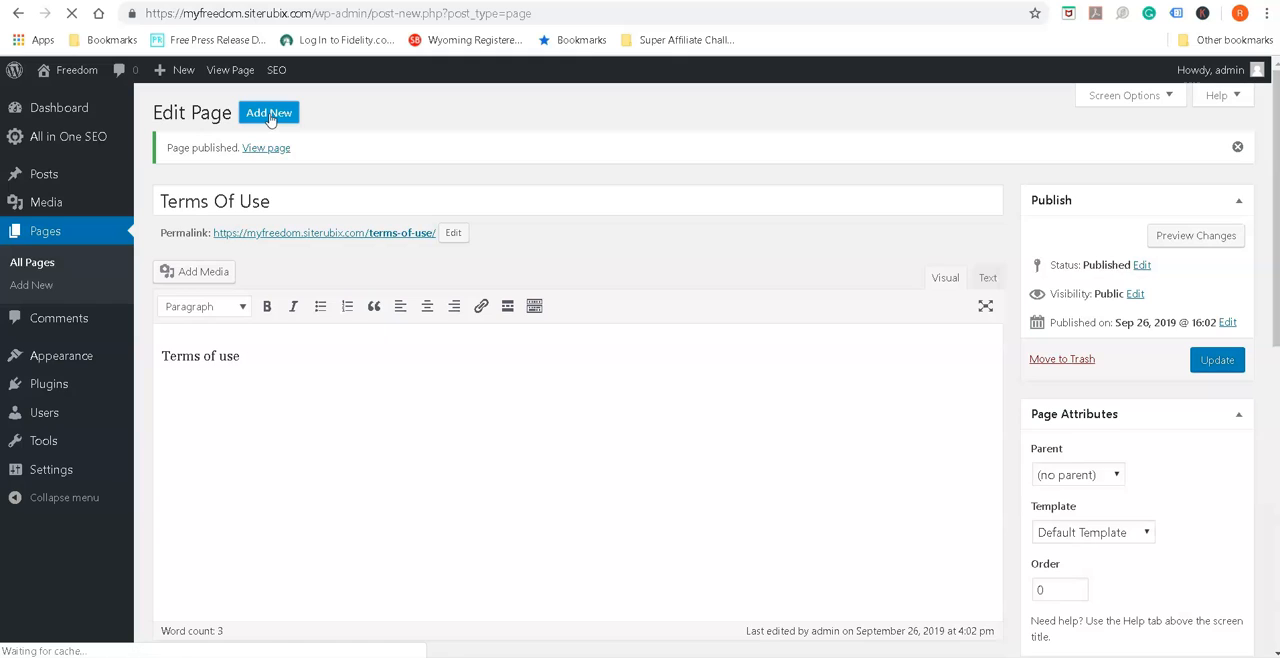
pyautogui.click(329, 151)
pyautogui.write('Affil')
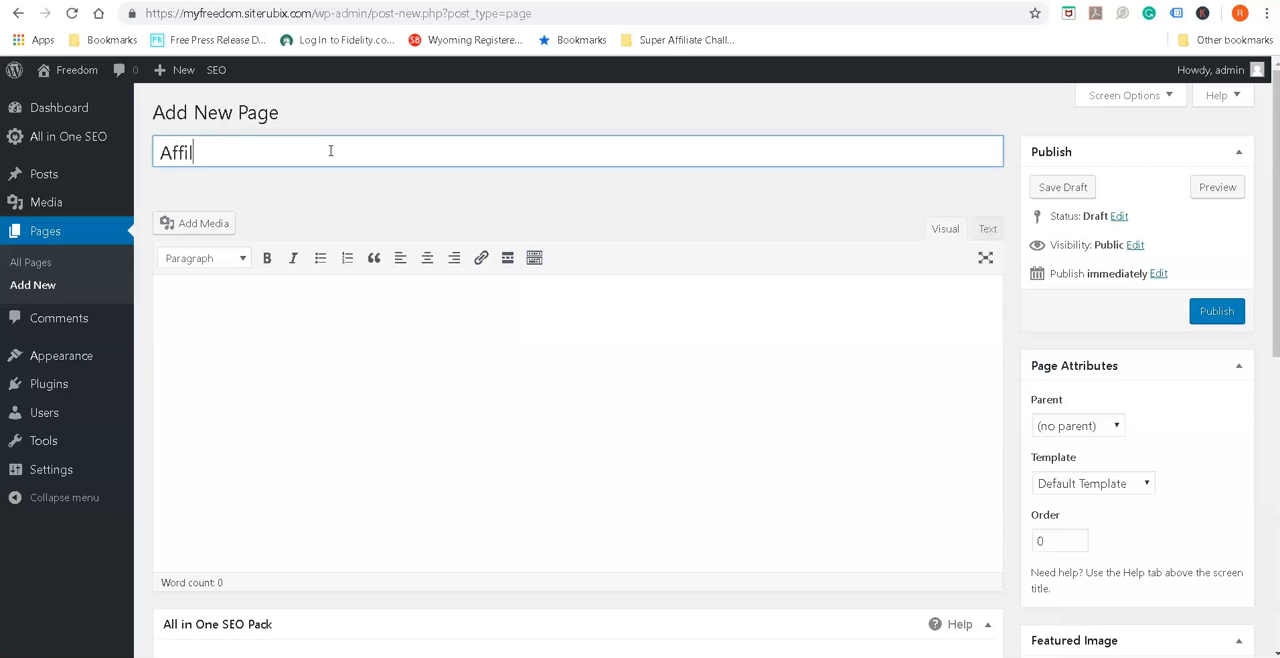
pyautogui.write('i')
pyautogui.write('d')
pyautogui.write('te Dis')
pyautogui.write('closure')
# Enter "My affiliate Disclosure" as the body text of the Affiliate Disclosure page
pyautogui.click(414, 321)
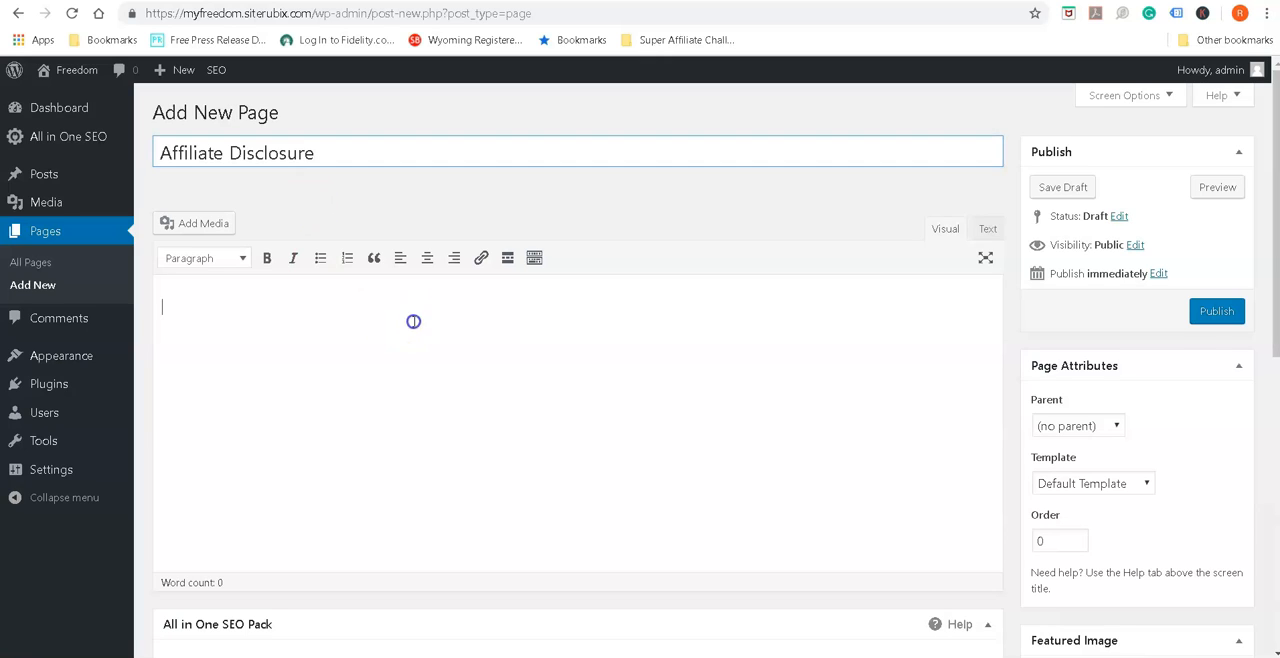
pyautogui.write('My affil')
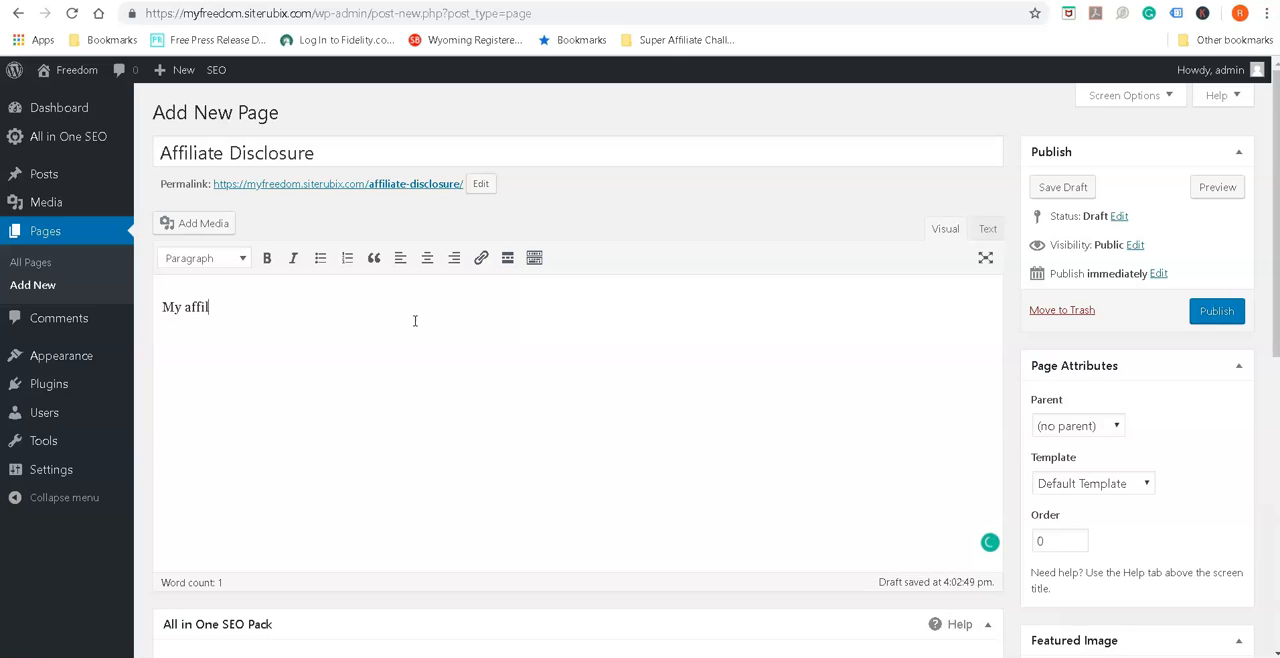
pyautogui.write('iate Disclosure')
# Switch to the Affiliate Cash 101 website, open its Affiliate Disclosure page and skim the first sections as an example
pyautogui.click(685, 1)
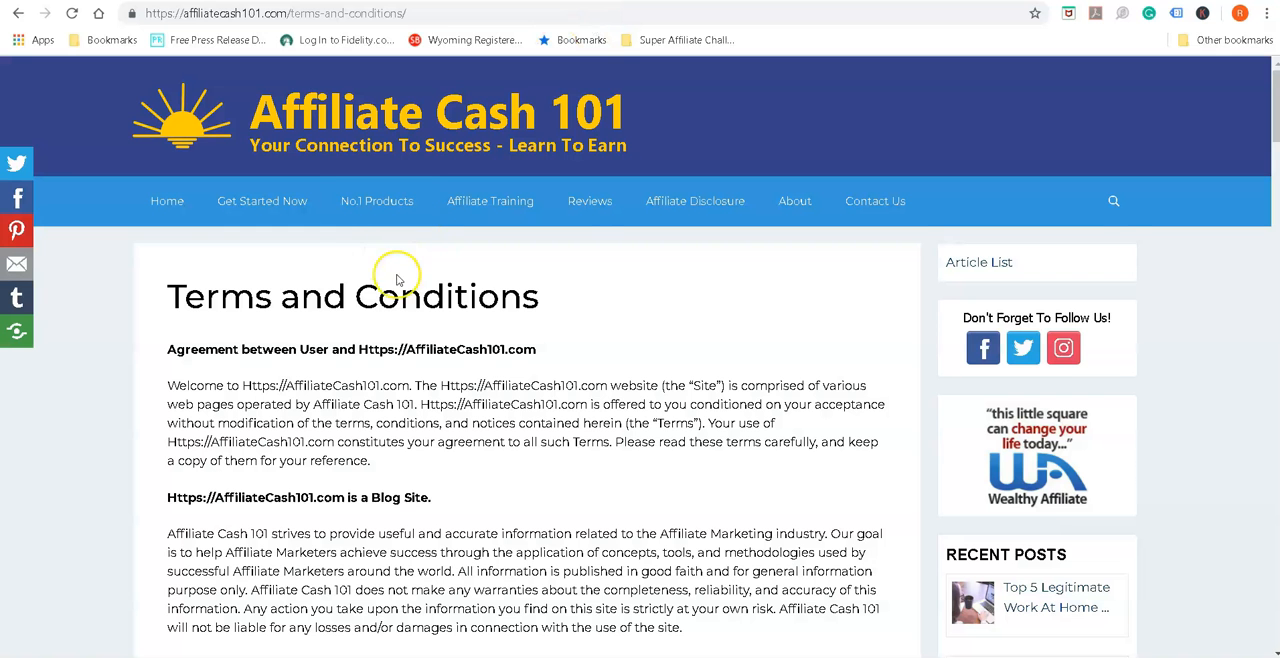
pyautogui.click(710, 203)
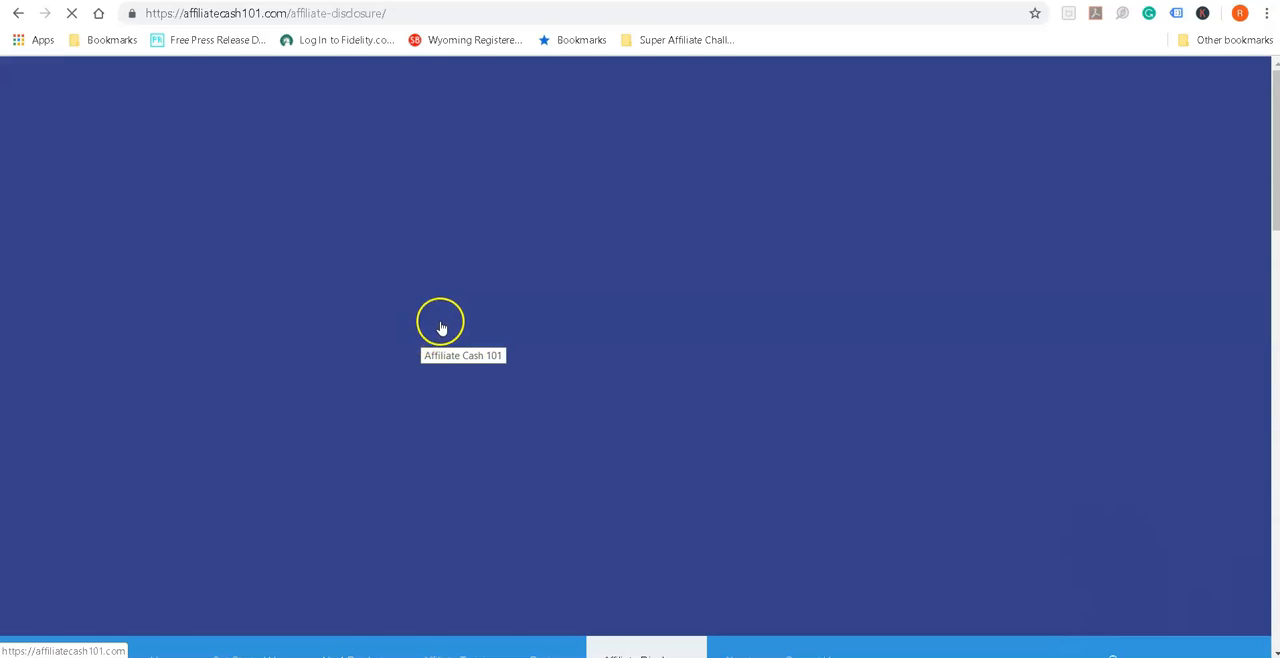
pyautogui.scroll(-1, 495, 362)
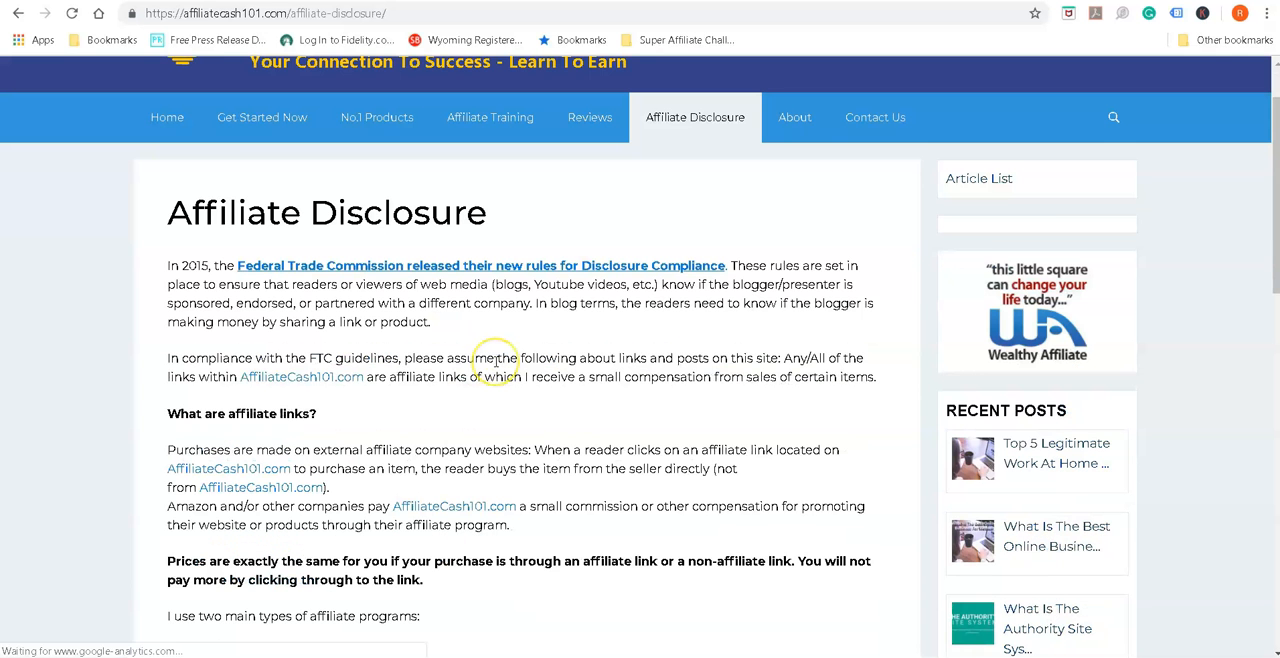
pyautogui.scroll(-1, 495, 362)
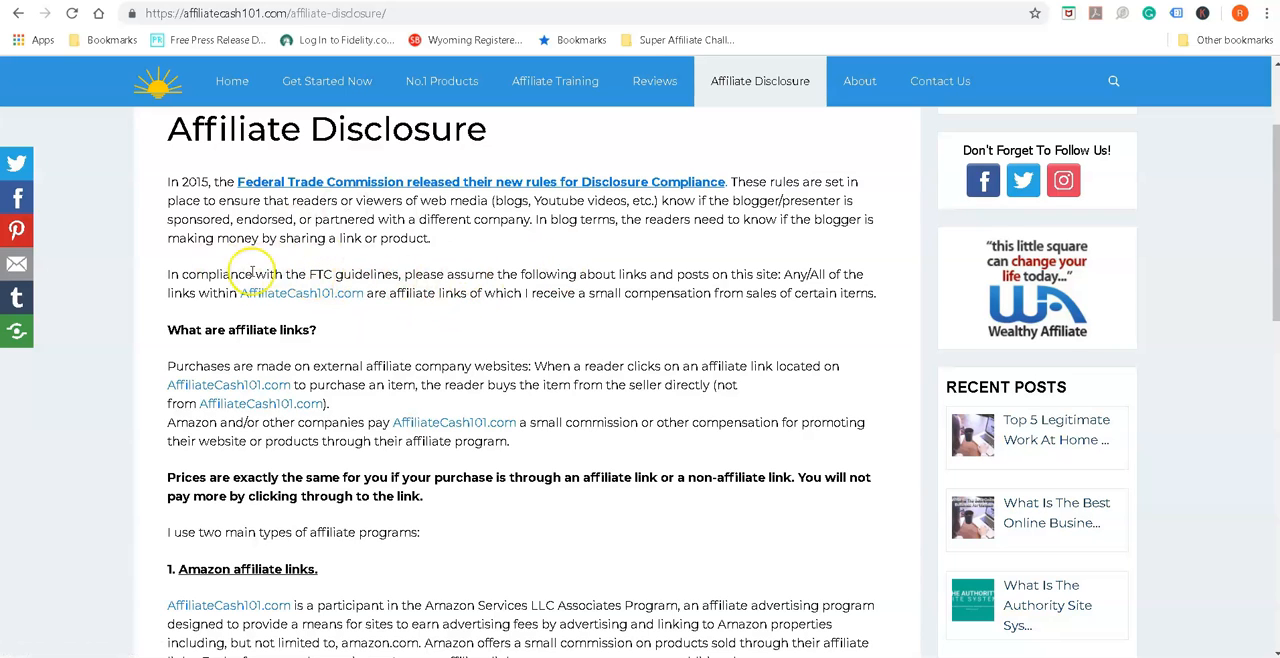
pyautogui.scroll(-1, 310, 320)
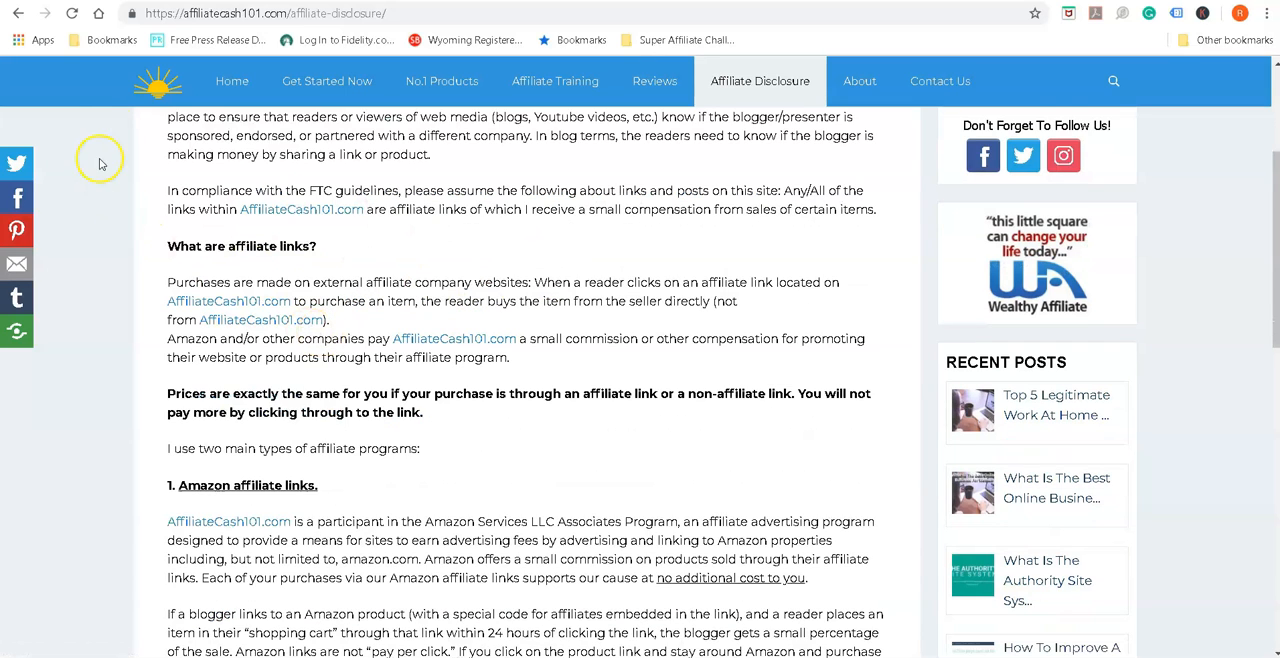
pyautogui.scroll(-2, 405, 365)
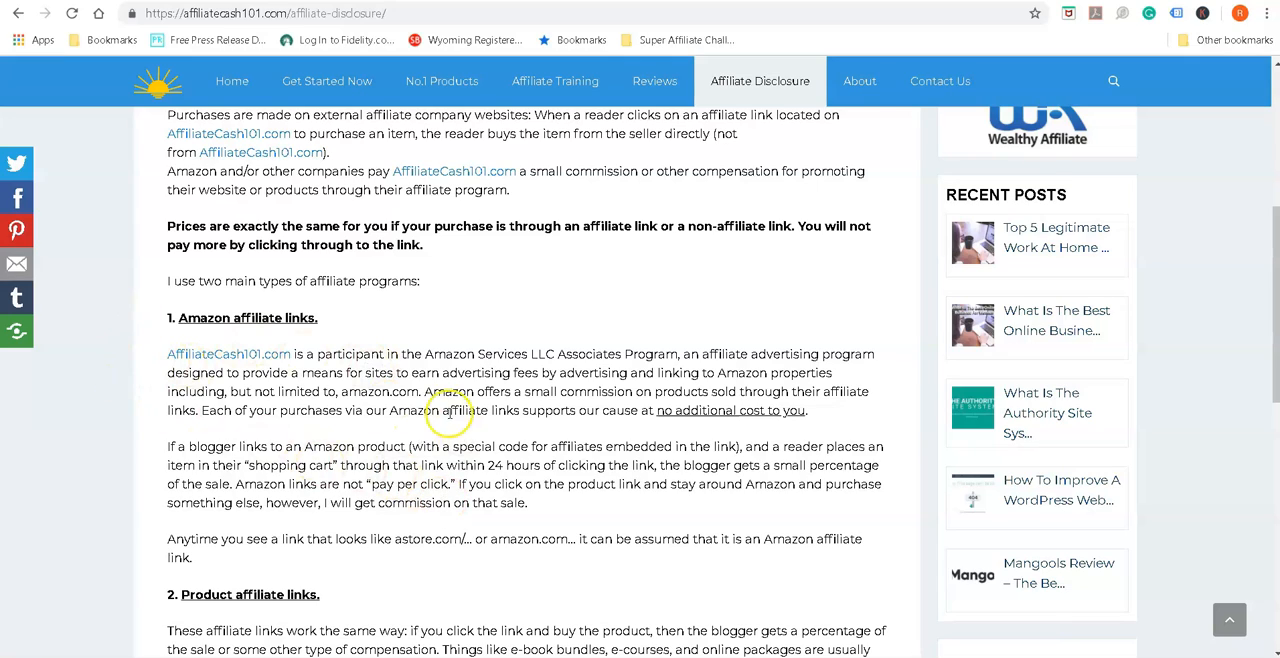
pyautogui.scroll(4, 449, 412)
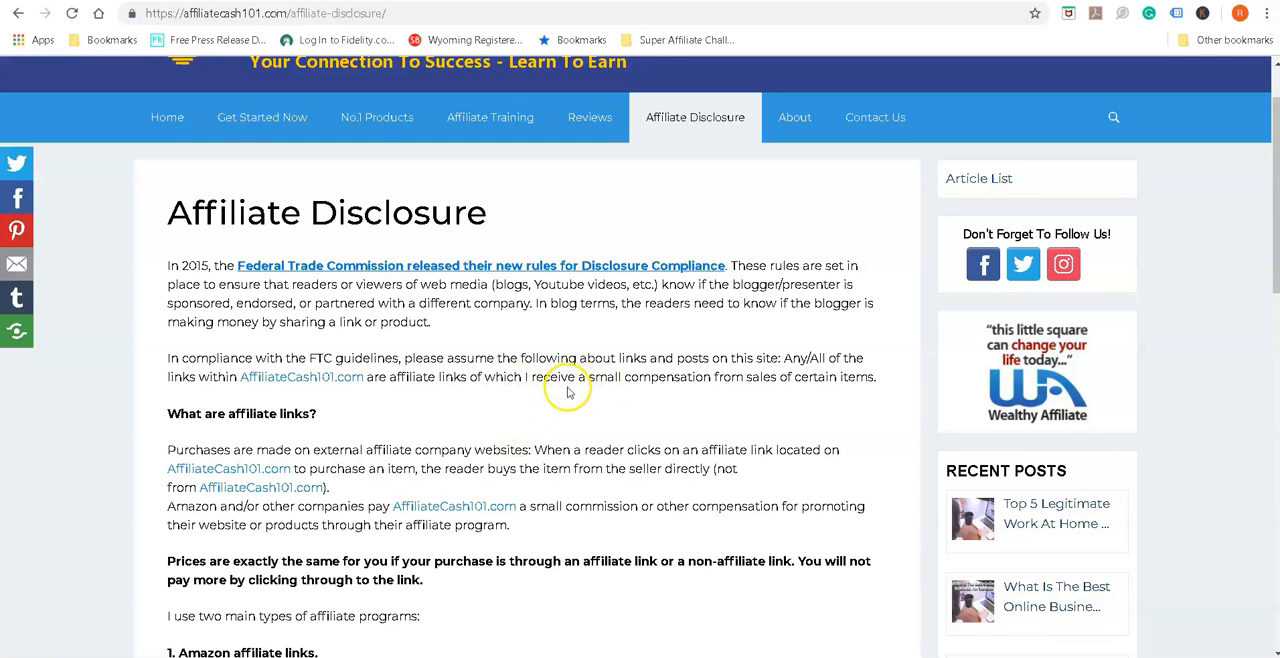
# Read through the sample disclosure's sections on affiliate links, Amazon affiliate links, product affiliate links and sponsored content
pyautogui.scroll(-1, 560, 400)
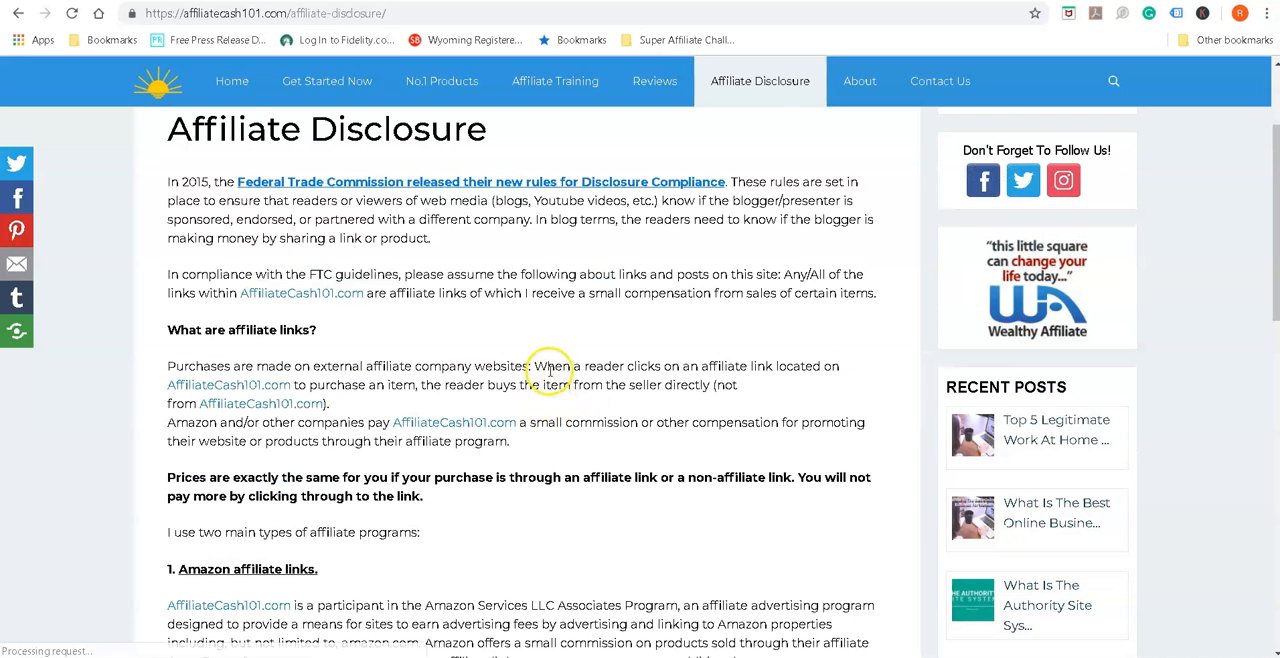
pyautogui.scroll(-1, 550, 370)
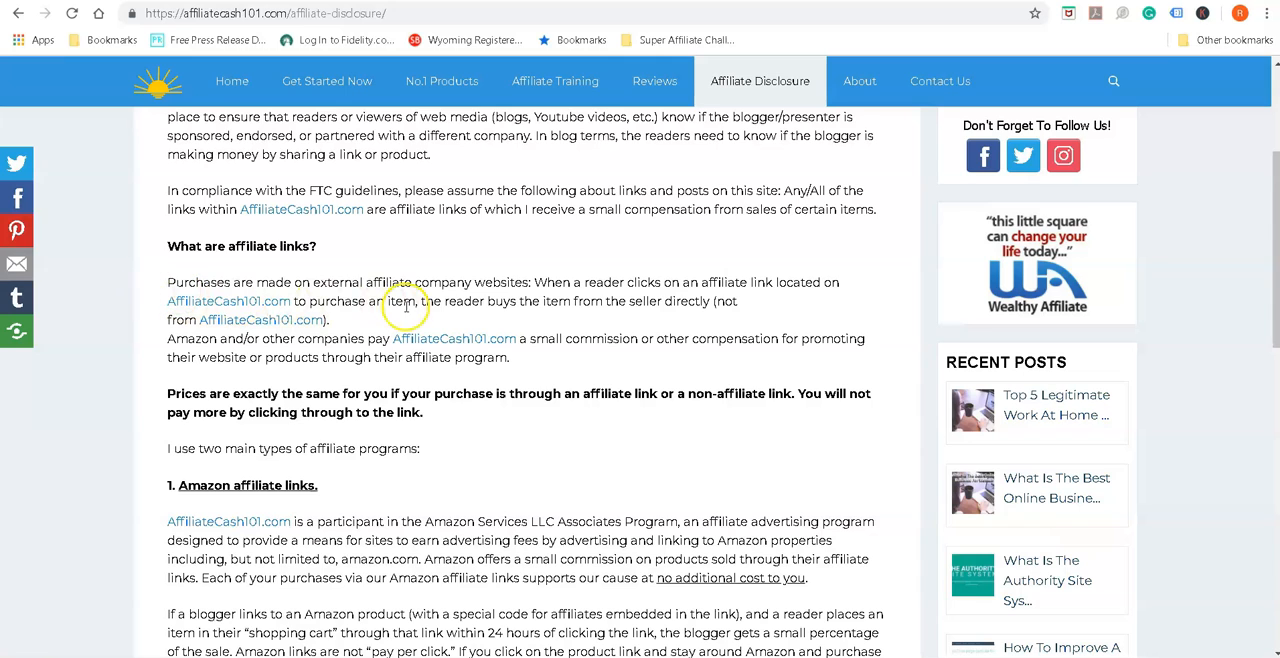
pyautogui.scroll(-1, 490, 368)
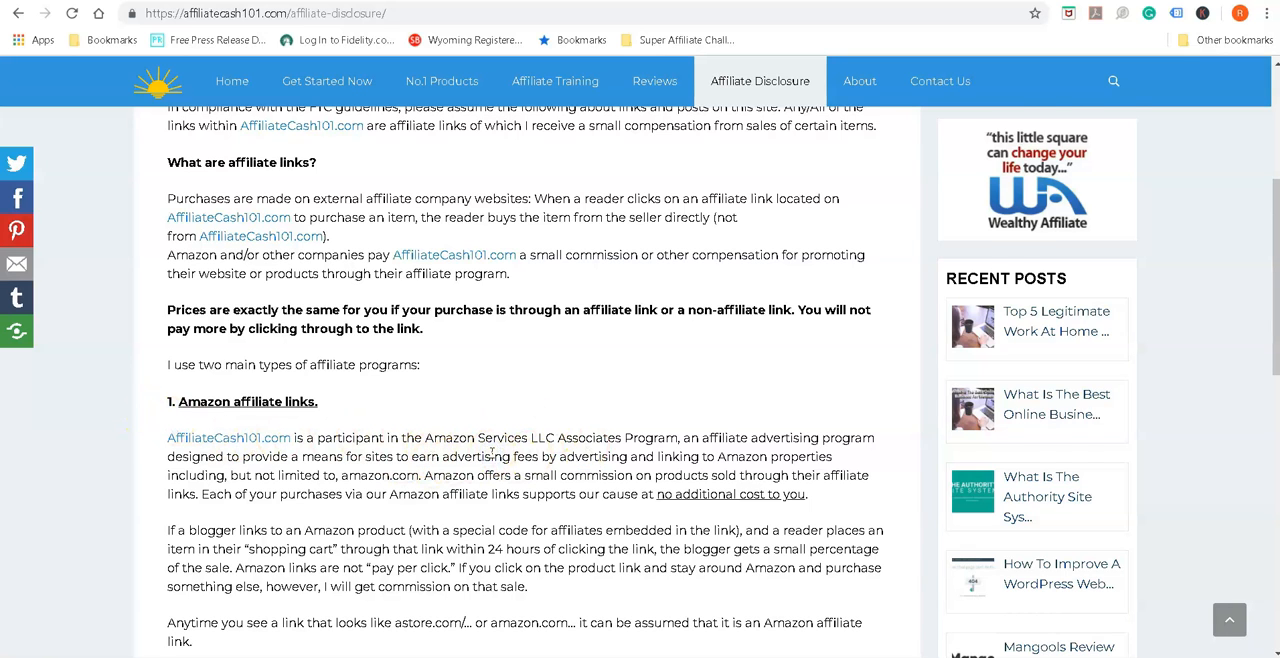
pyautogui.scroll(-1, 491, 452)
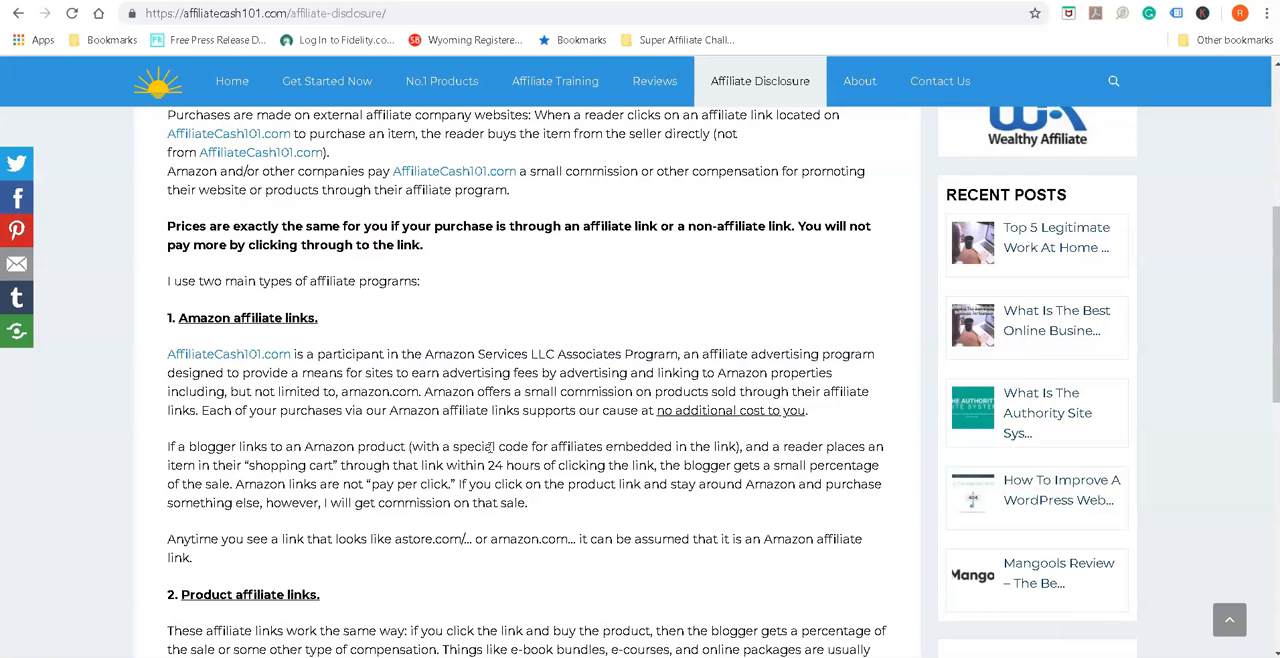
pyautogui.scroll(-1, 490, 449)
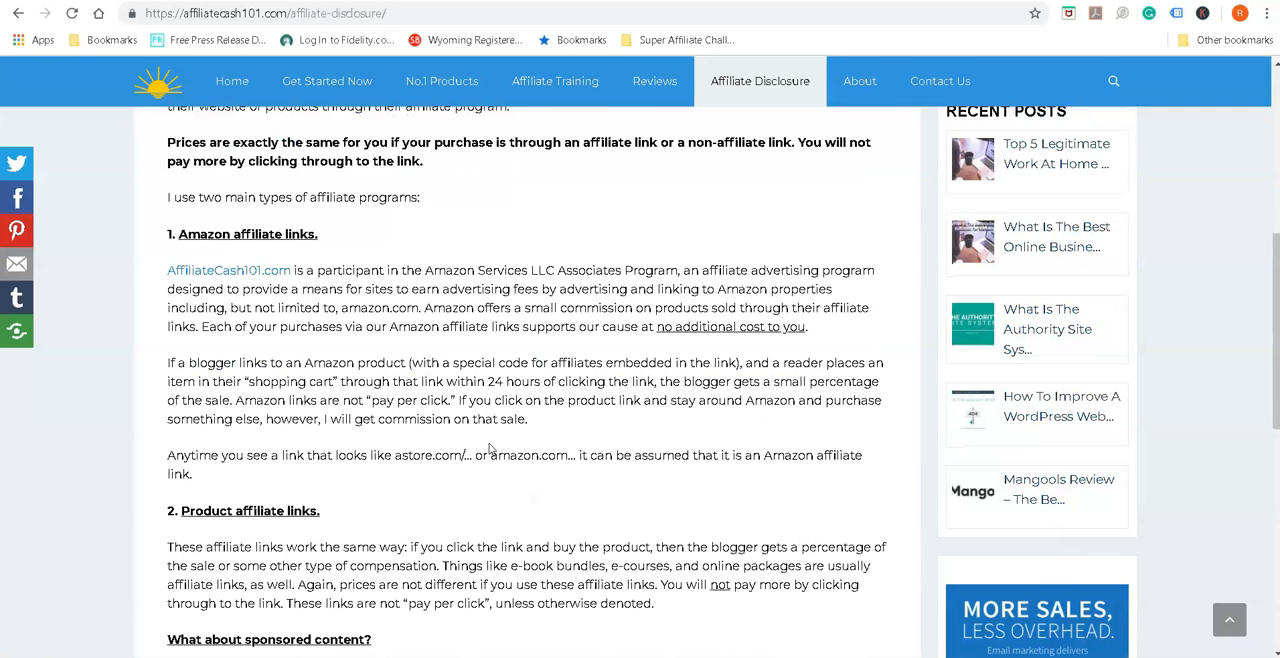
pyautogui.scroll(-1, 363, 414)
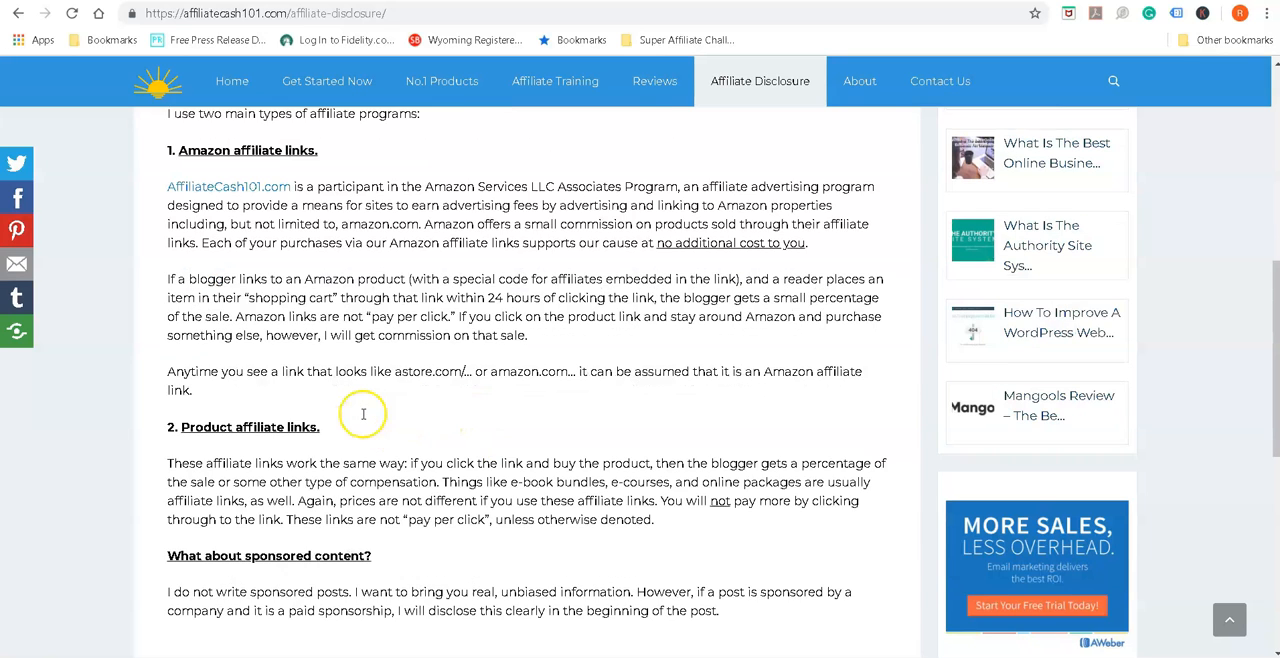
pyautogui.scroll(-1, 363, 414)
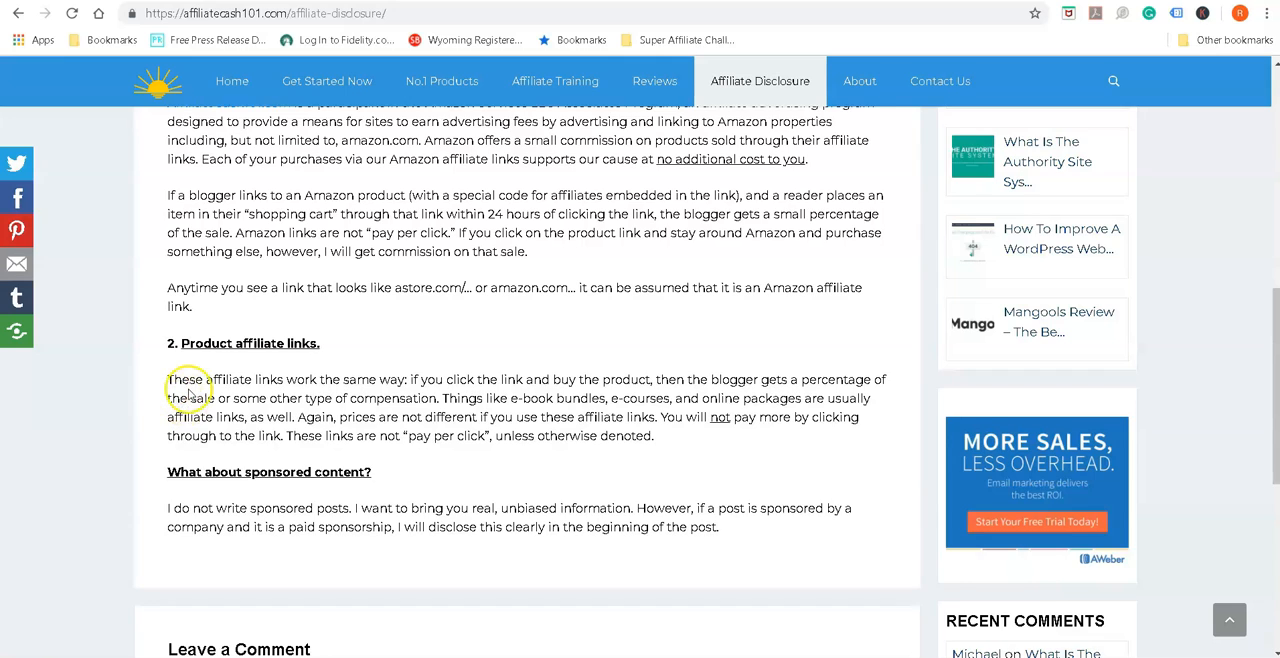
pyautogui.scroll(-1, 188, 389)
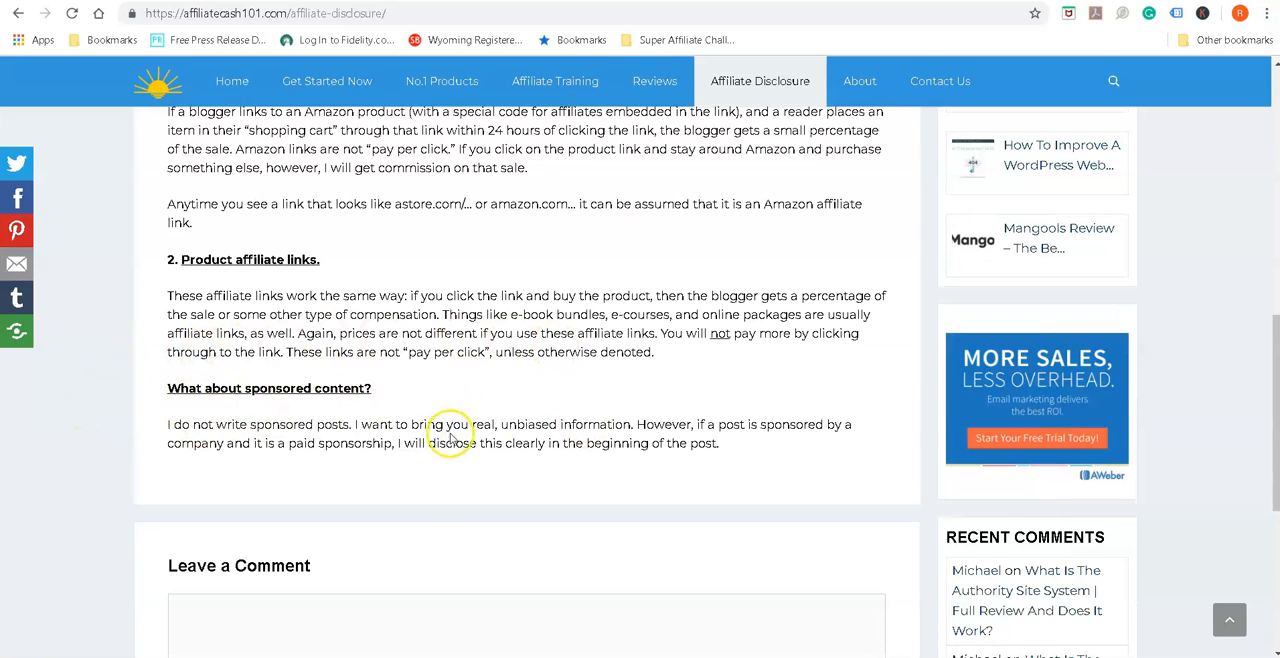
pyautogui.scroll(-3, 449, 430)
pyautogui.scroll(6, 449, 434)
pyautogui.scroll(5, 447, 428)
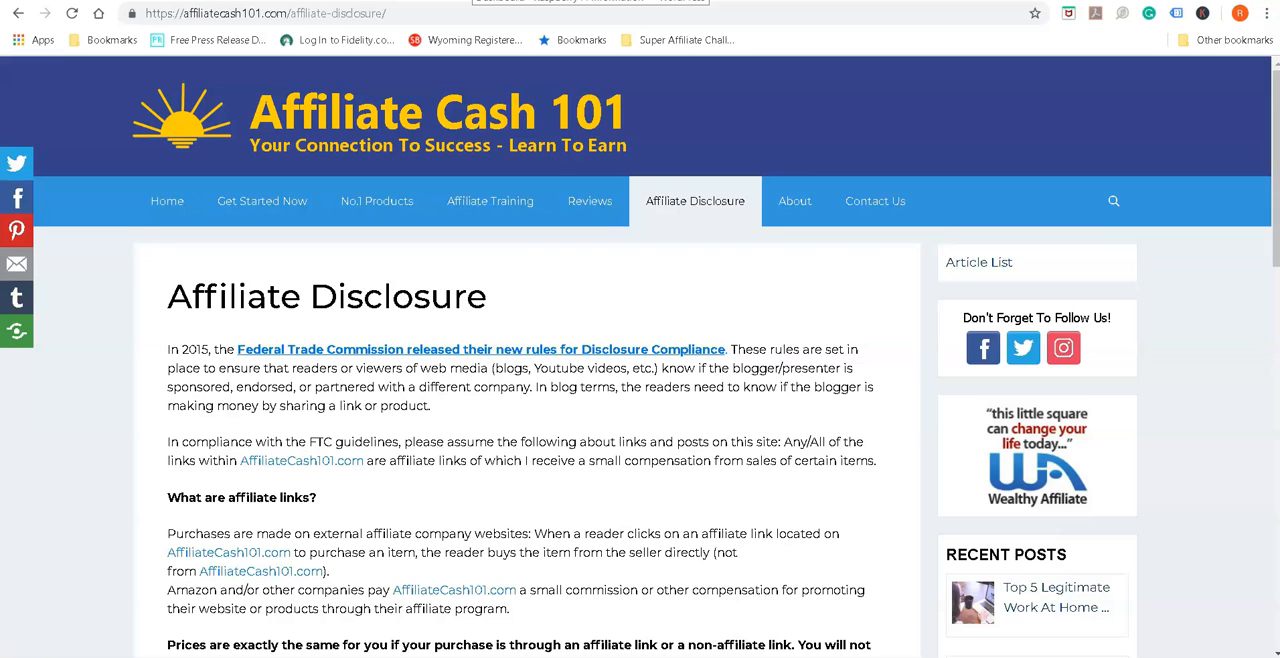
# Switch back to the WordPress editor, publish the Affiliate Disclosure page and return to the list of all pages
pyautogui.click(470, 0)
pyautogui.click(395, 332)
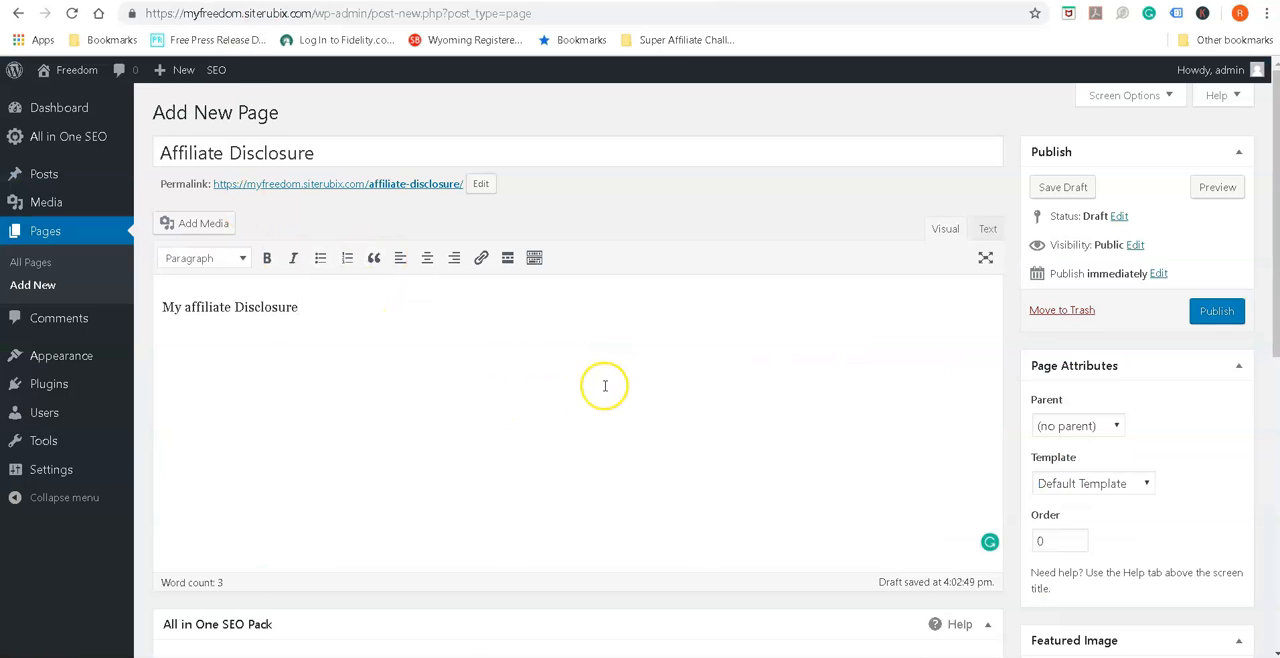
pyautogui.click(1222, 316)
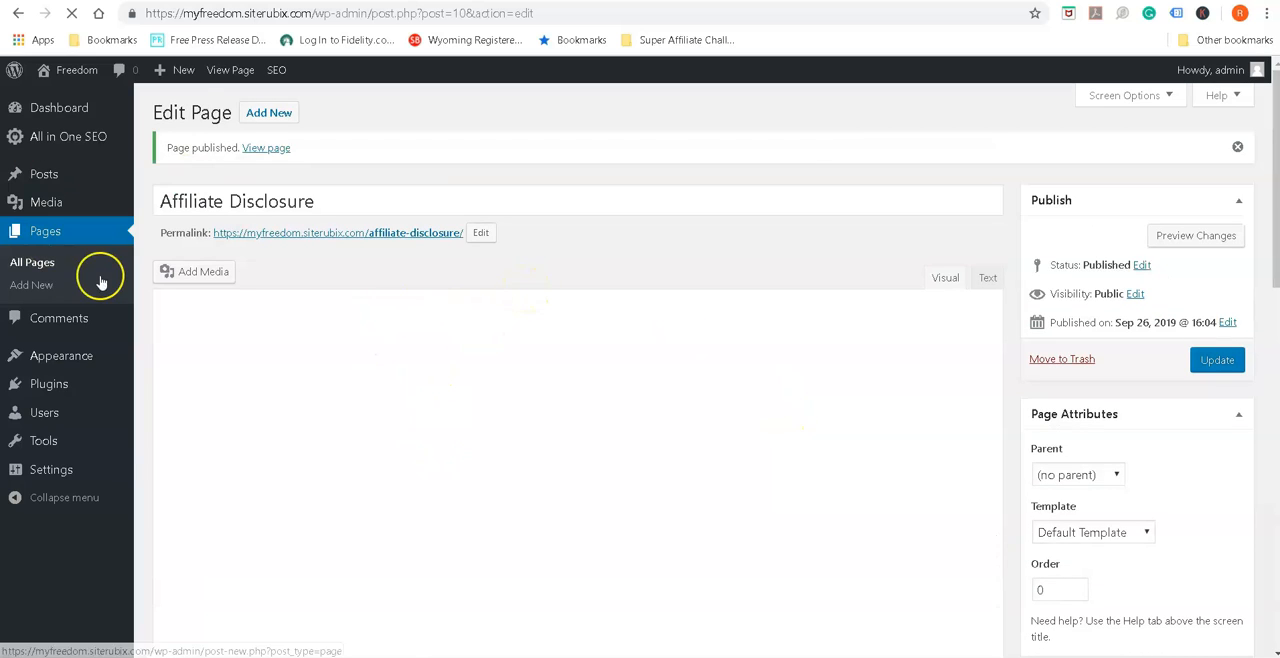
pyautogui.click(33, 264)
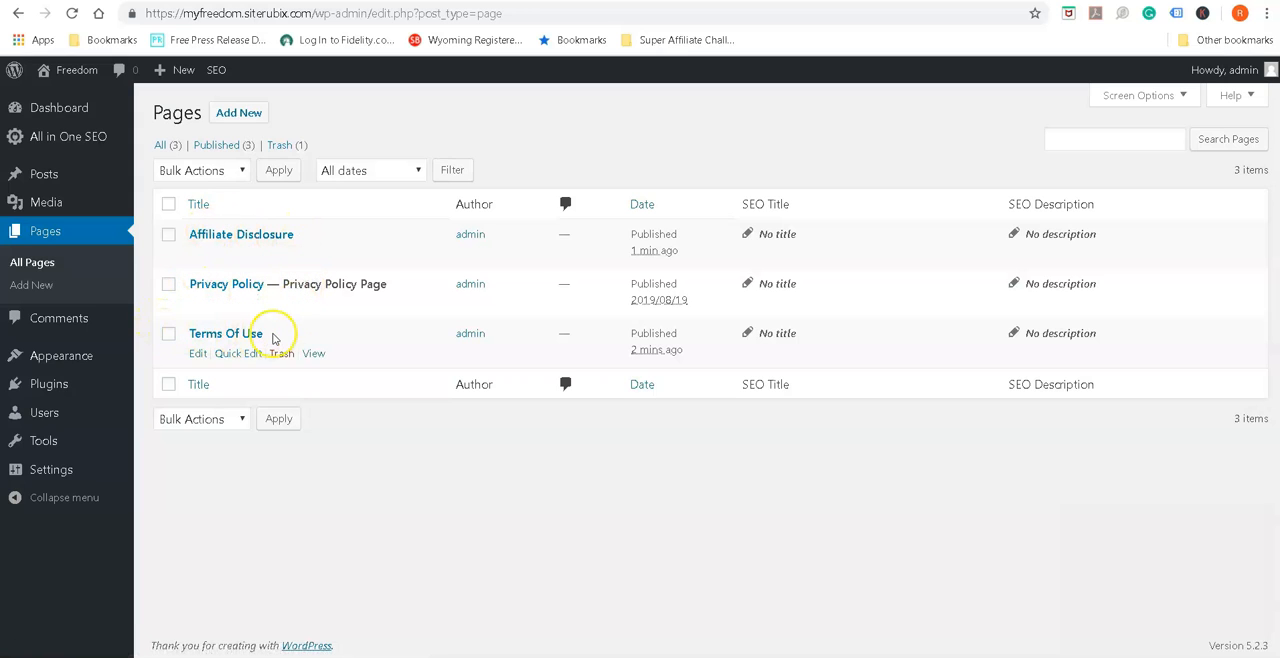
# Publish a new "About Me" page containing the text "This my website...." and return to the list of all pages
pyautogui.click(238, 114)
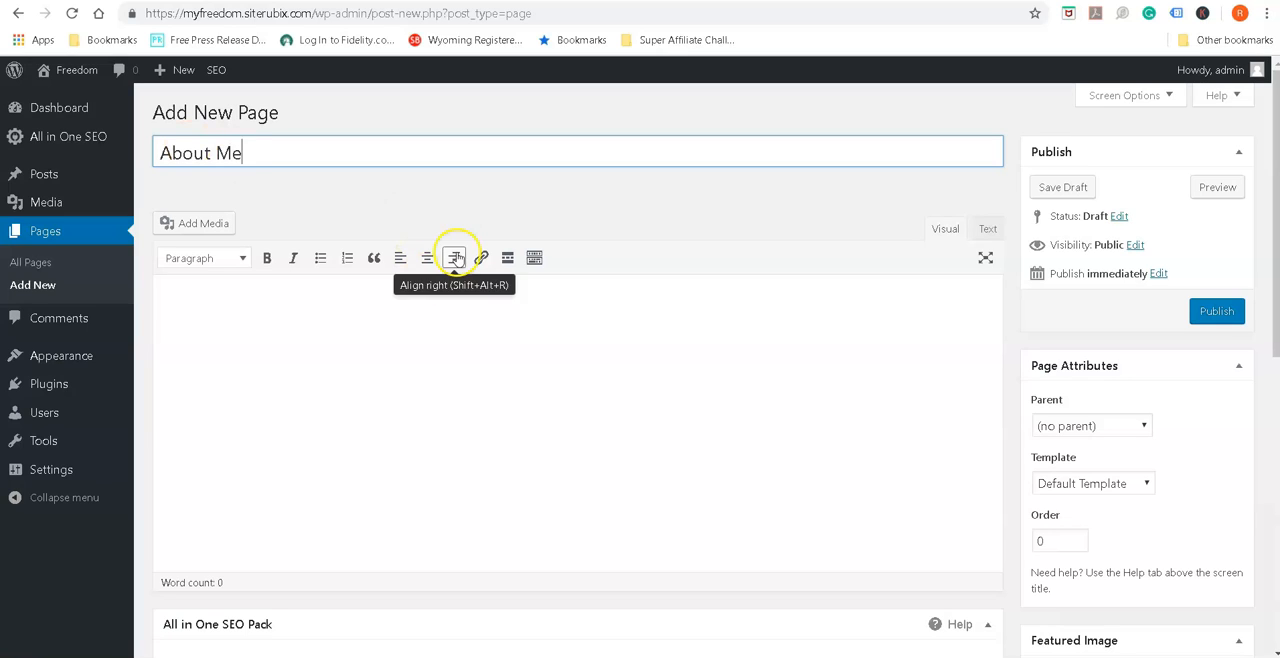
pyautogui.click(271, 314)
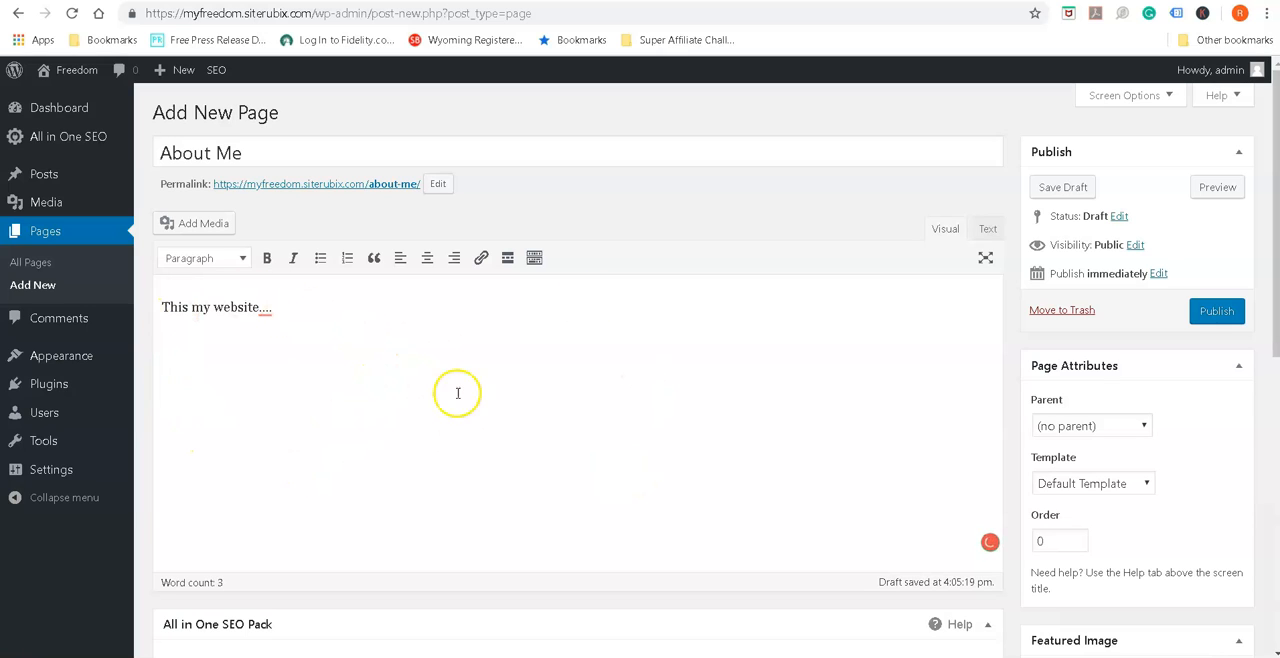
pyautogui.click(1203, 314)
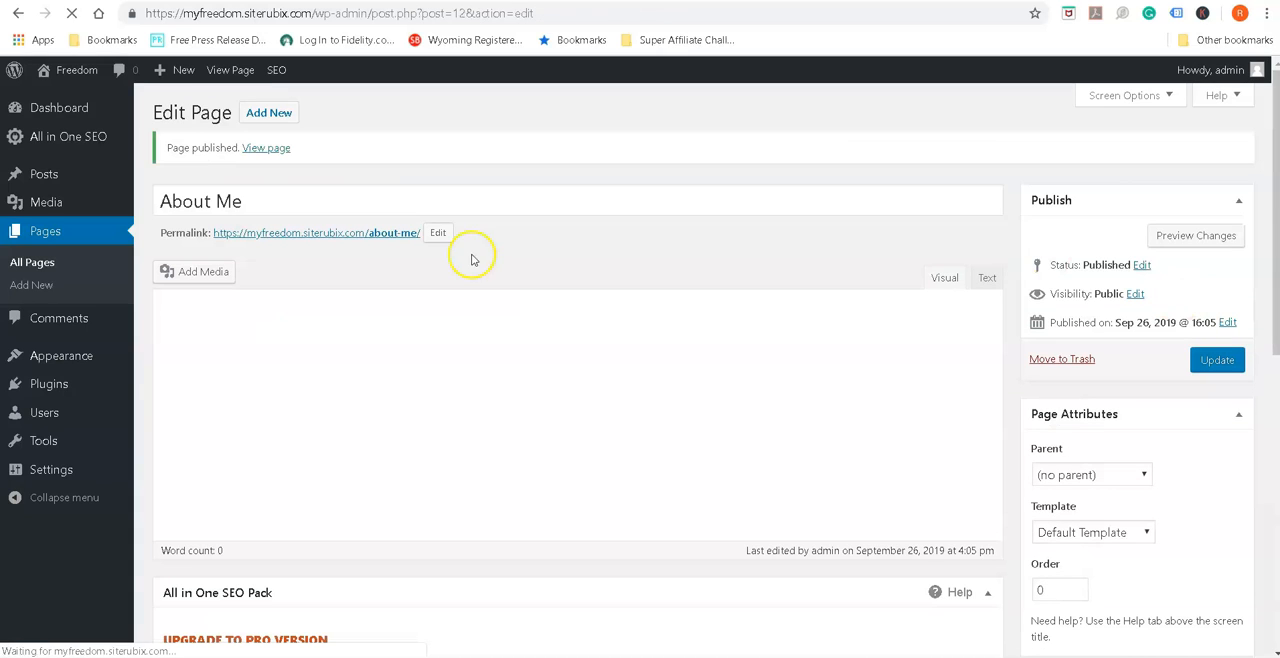
pyautogui.click(38, 234)
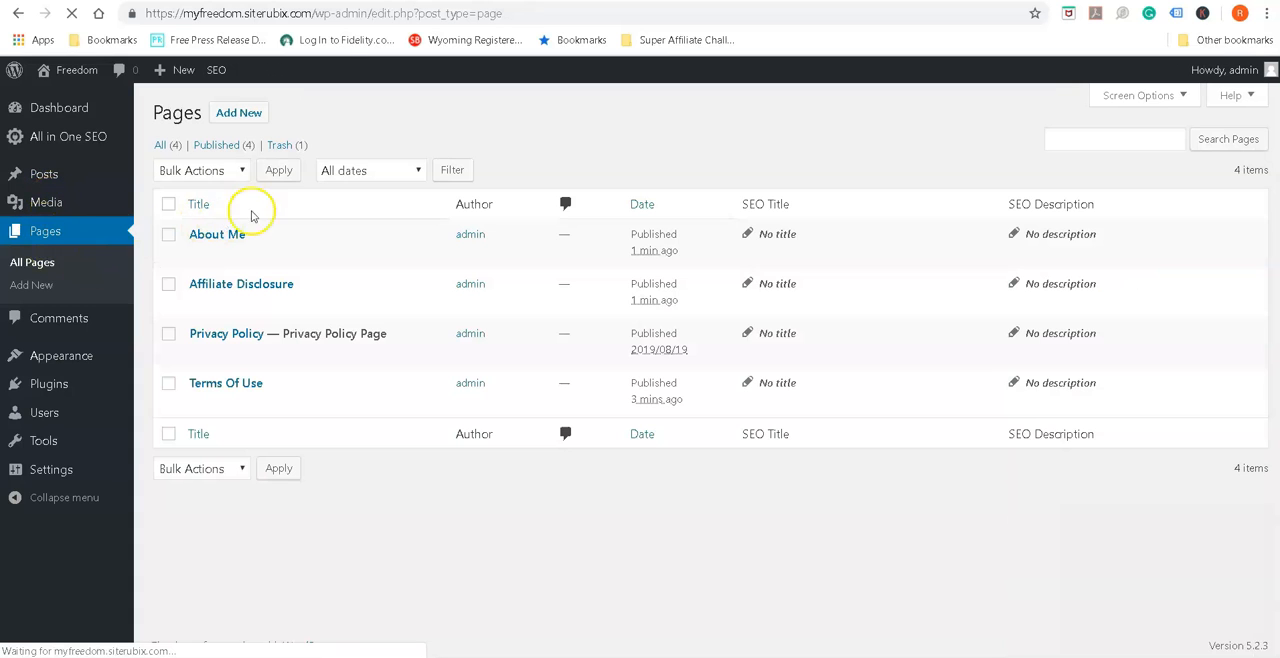
# Open the published Privacy Policy page for editing from the list of pages
pyautogui.moveTo(251, 223)
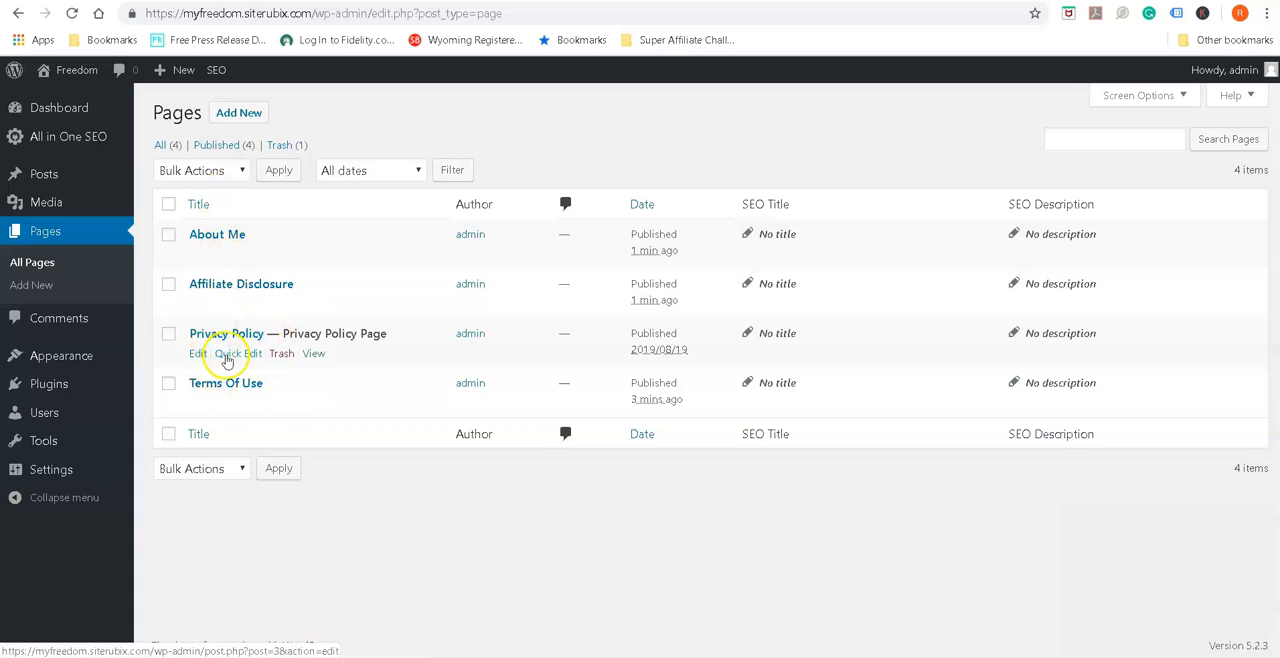
pyautogui.click(198, 354)
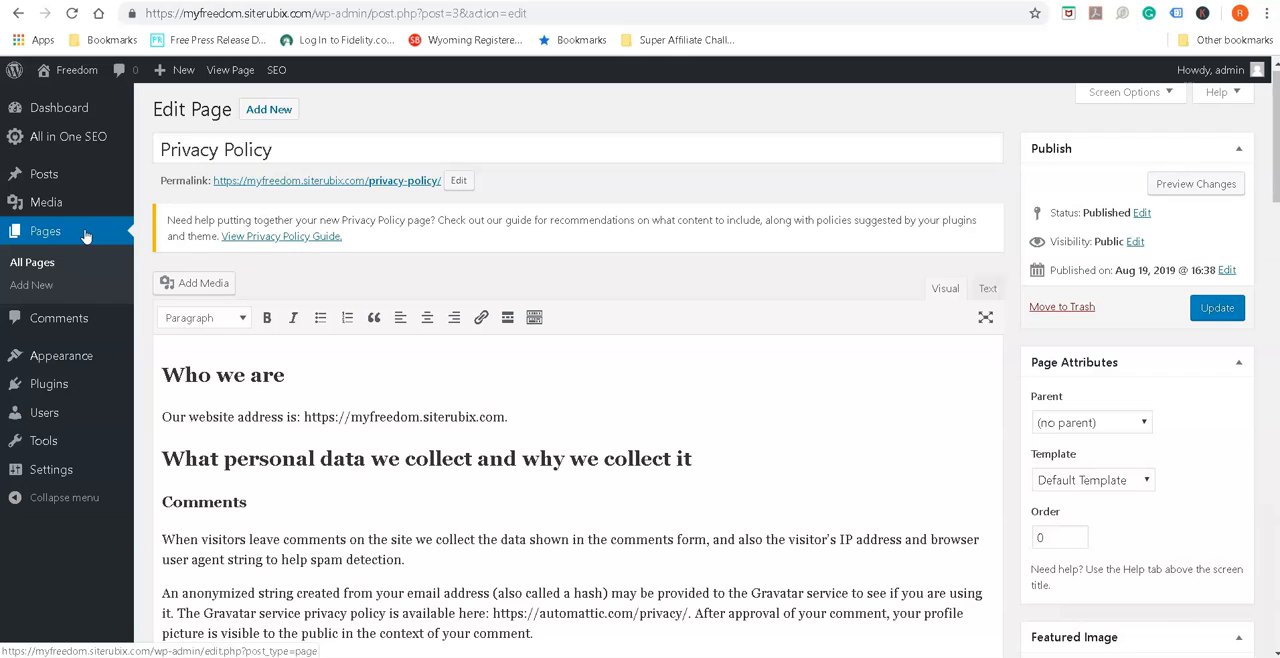
pyautogui.moveTo(58, 350)
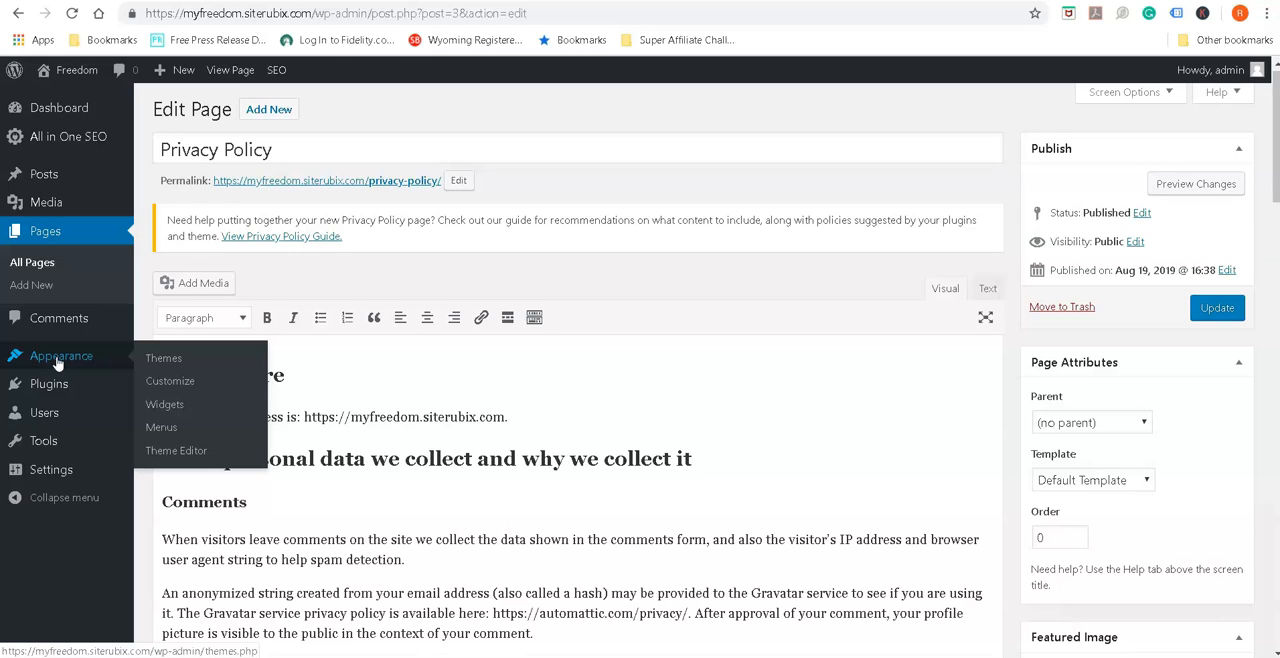
# Switch to the Affiliate Cash 101 site and look over its layout on the Affiliate Disclosure and Affiliate Training pages
pyautogui.click(430, 1)
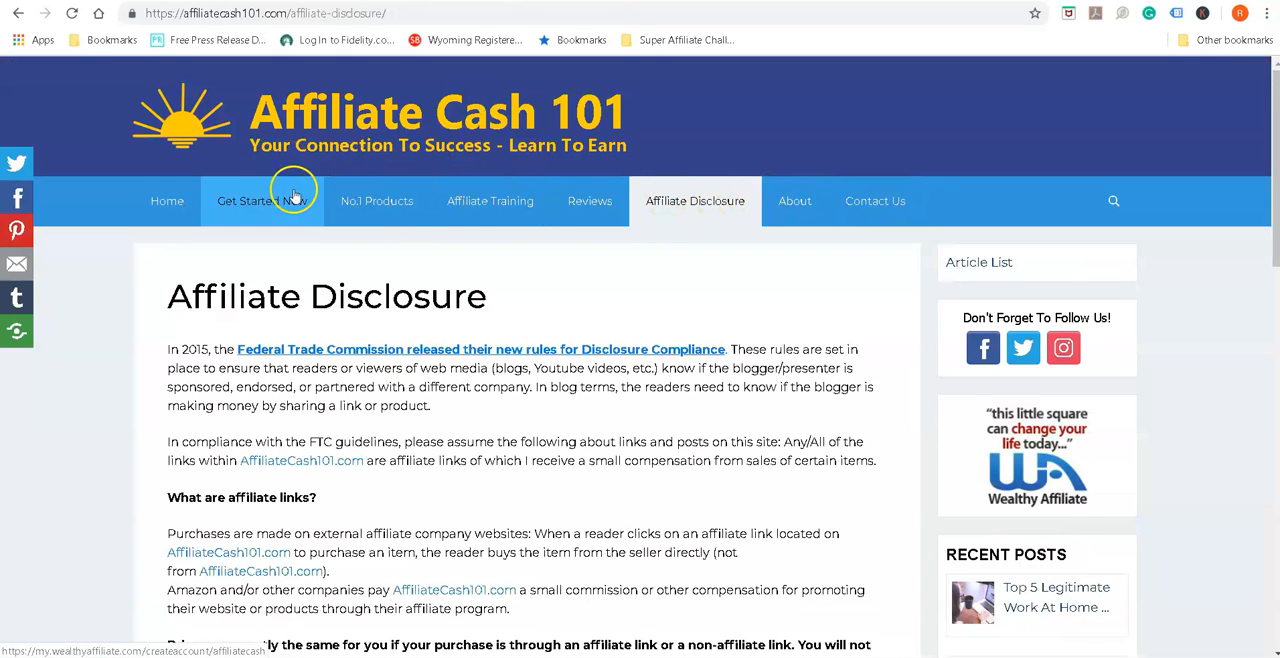
pyautogui.scroll(-6, 925, 322)
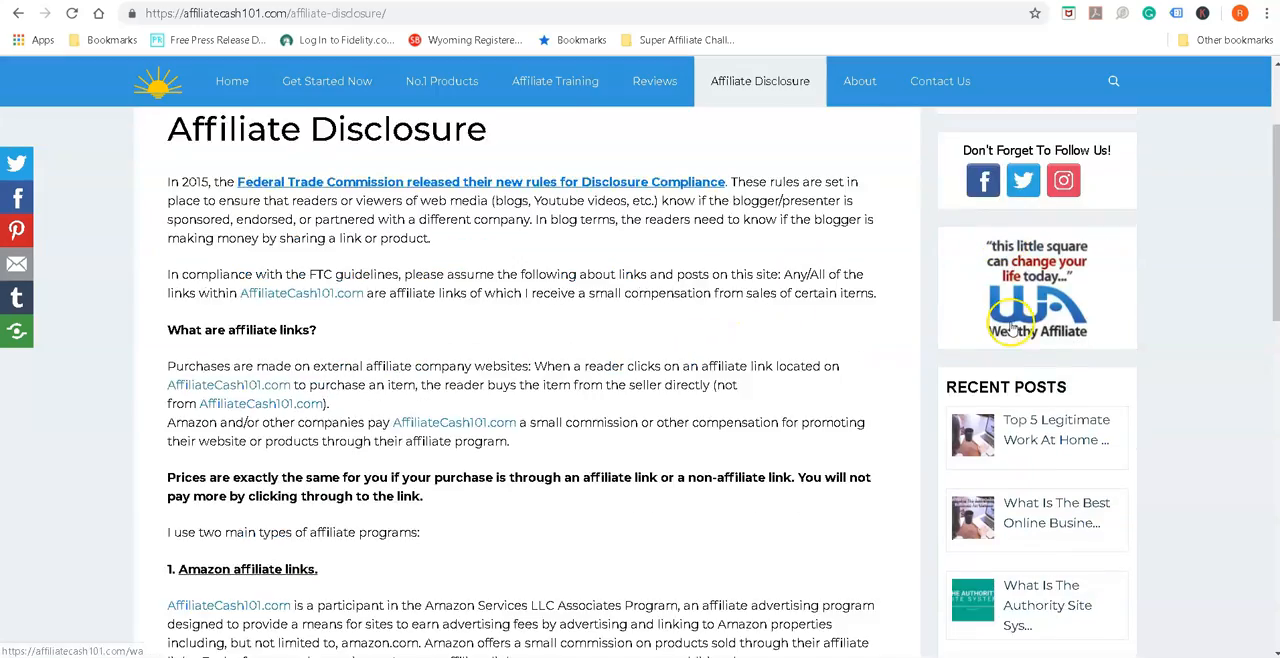
pyautogui.scroll(5, 530, 400)
pyautogui.scroll(1, 518, 365)
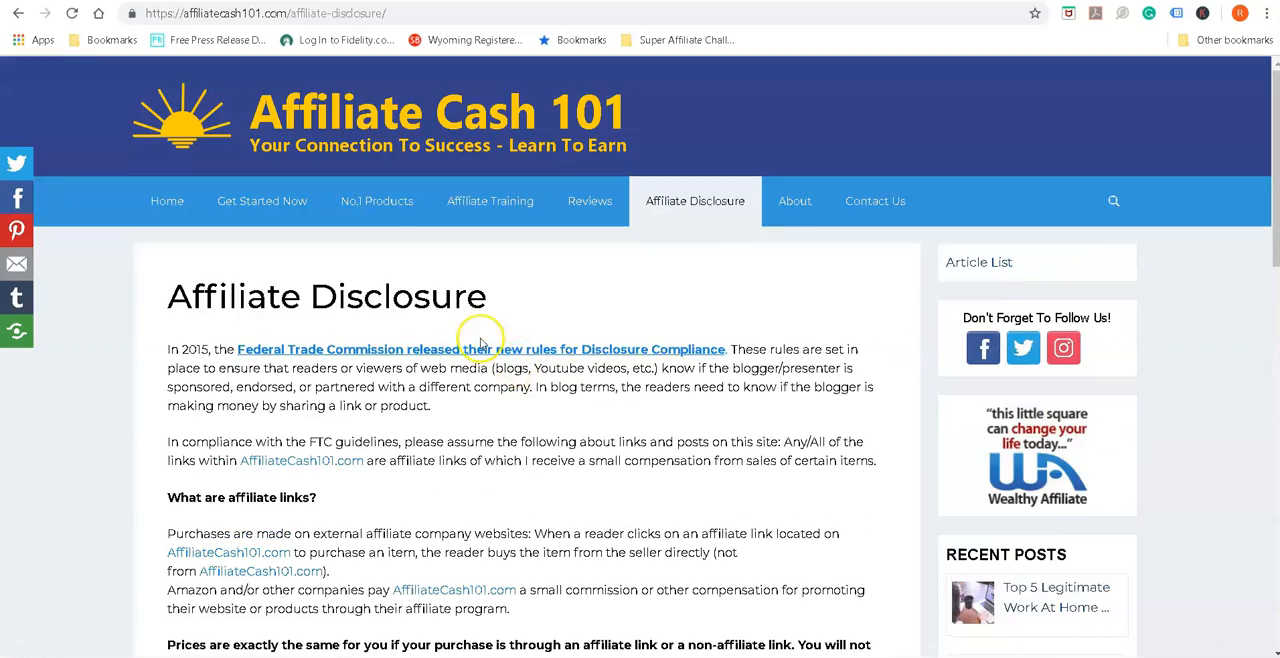
pyautogui.click(483, 205)
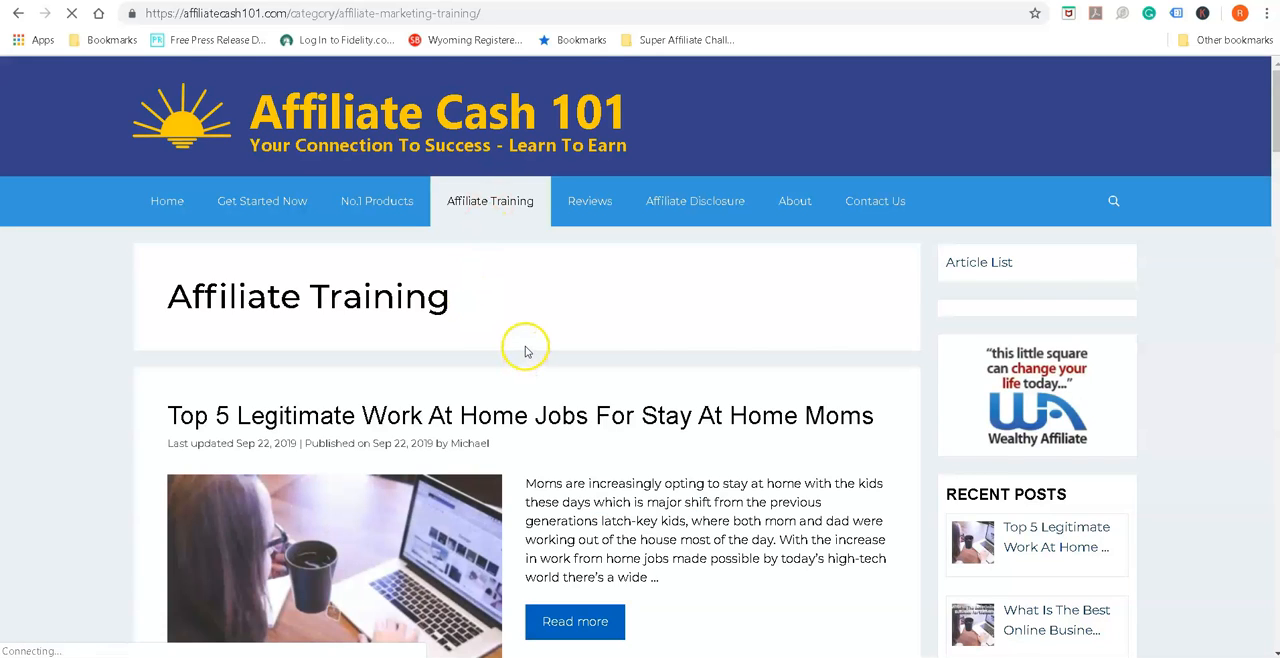
pyautogui.scroll(-5, 527, 357)
pyautogui.scroll(-2, 527, 355)
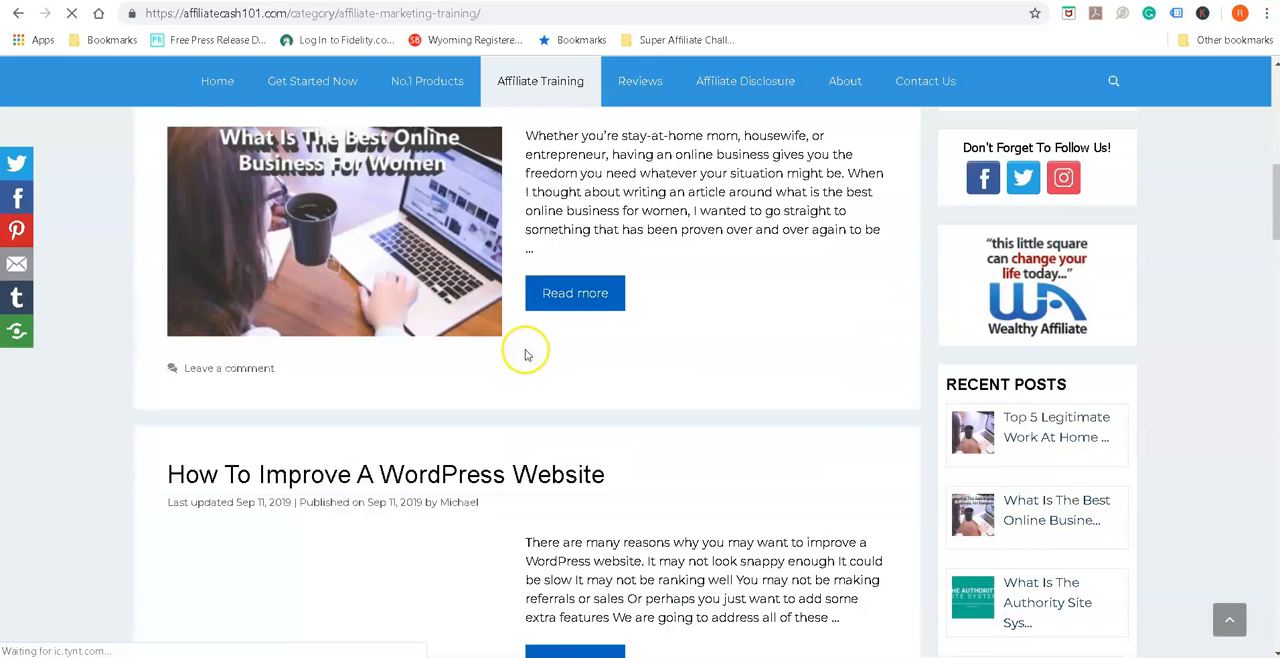
pyautogui.scroll(7, 527, 353)
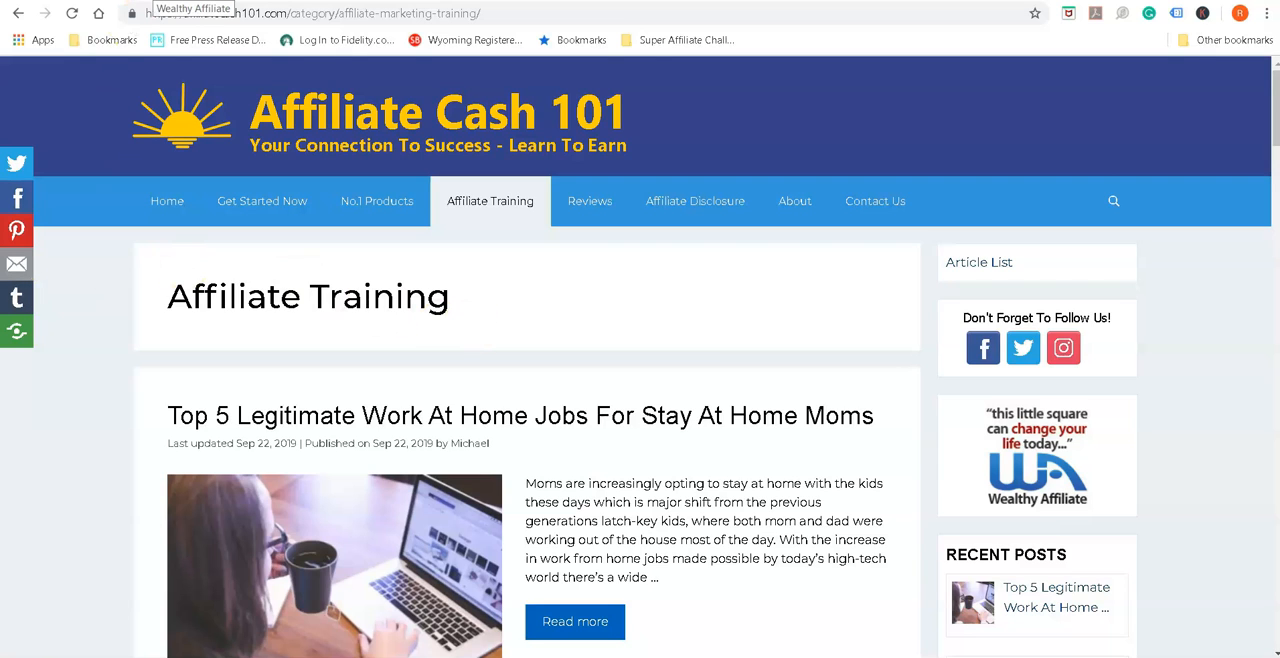
# Switch back to the WordPress admin and open the list of installed themes
pyautogui.click(290, 1)
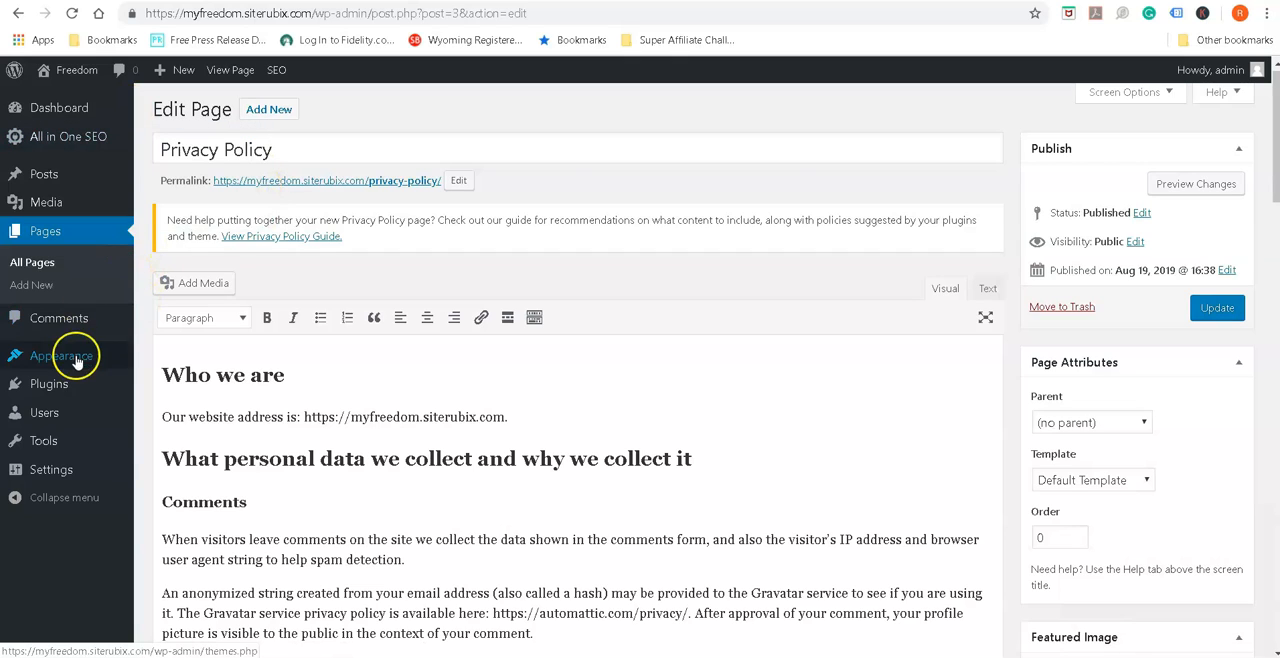
pyautogui.moveTo(77, 362)
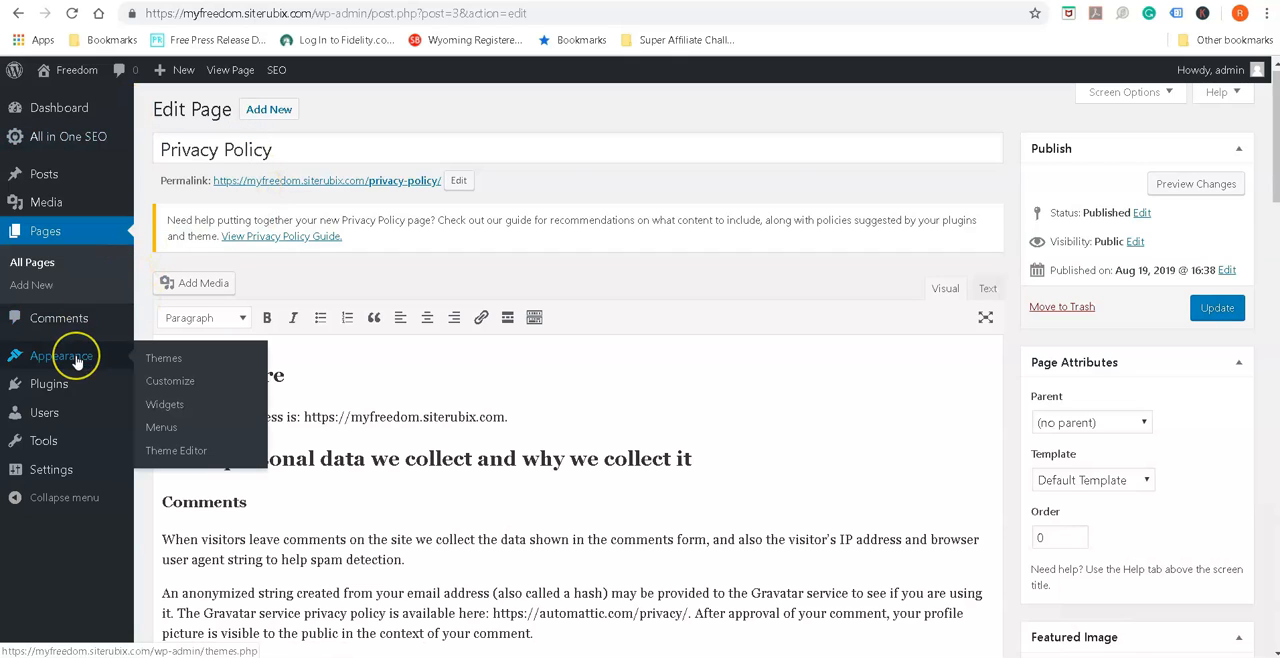
pyautogui.click(166, 362)
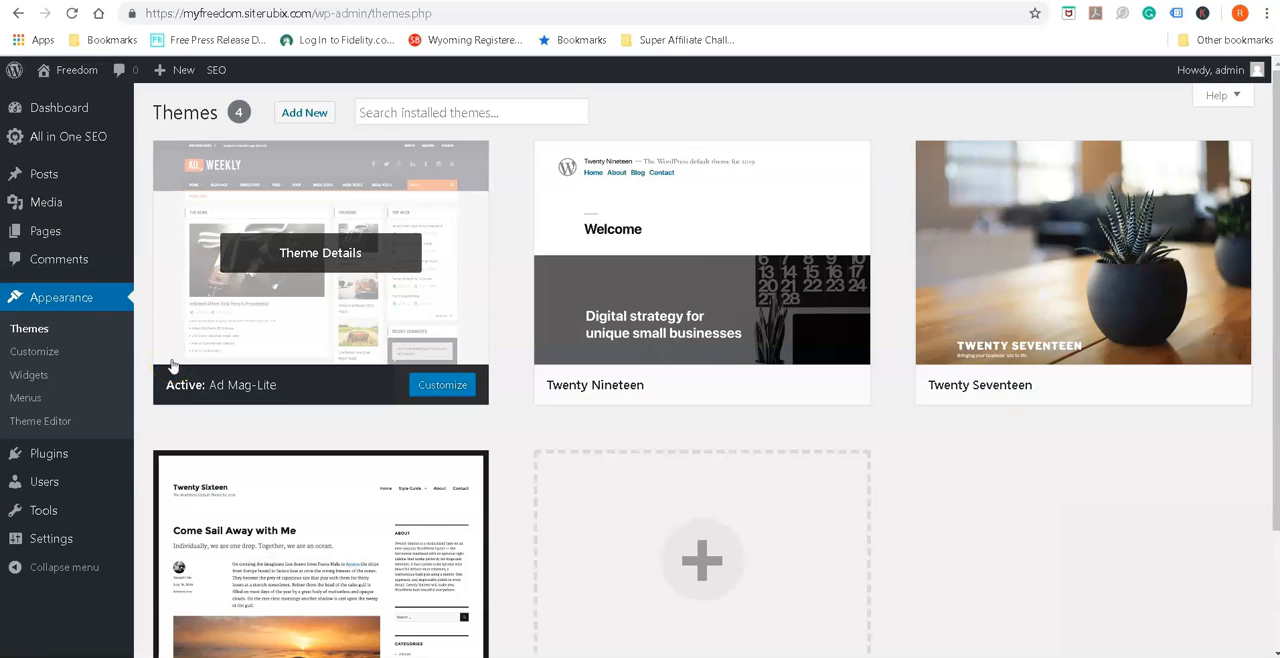
pyautogui.click(464, 404)
# Start adding a new theme and search the theme directory for "generate press"
pyautogui.click(320, 116)
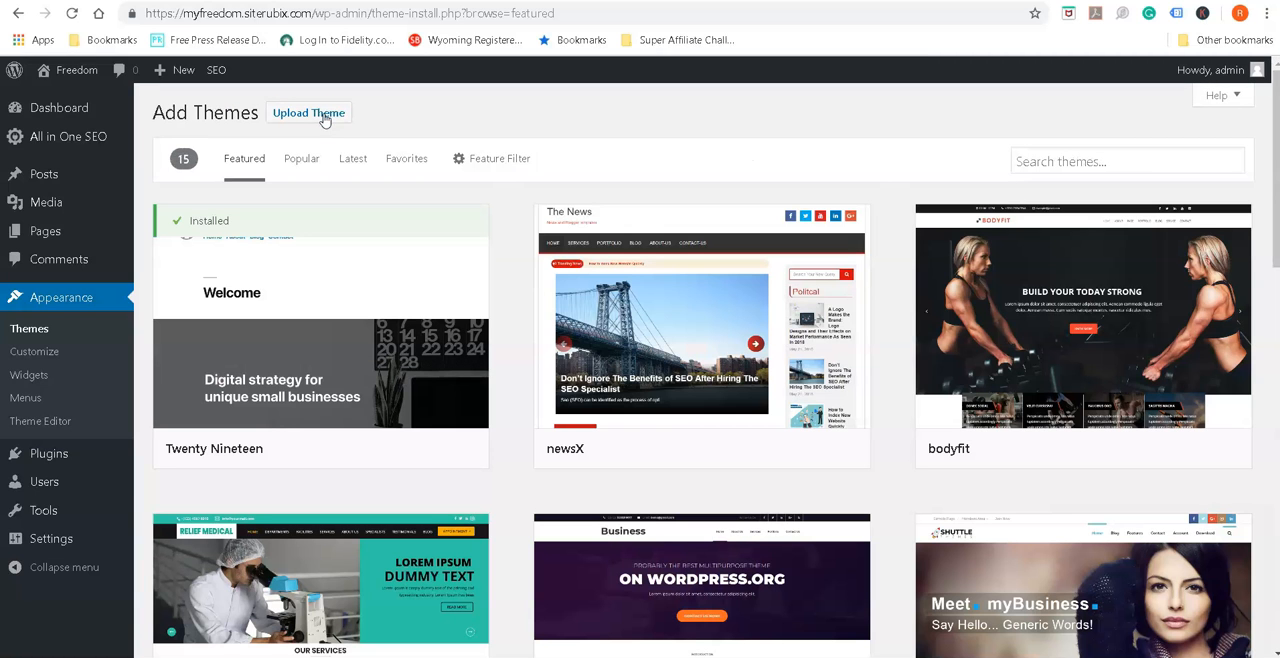
pyautogui.click(1089, 161)
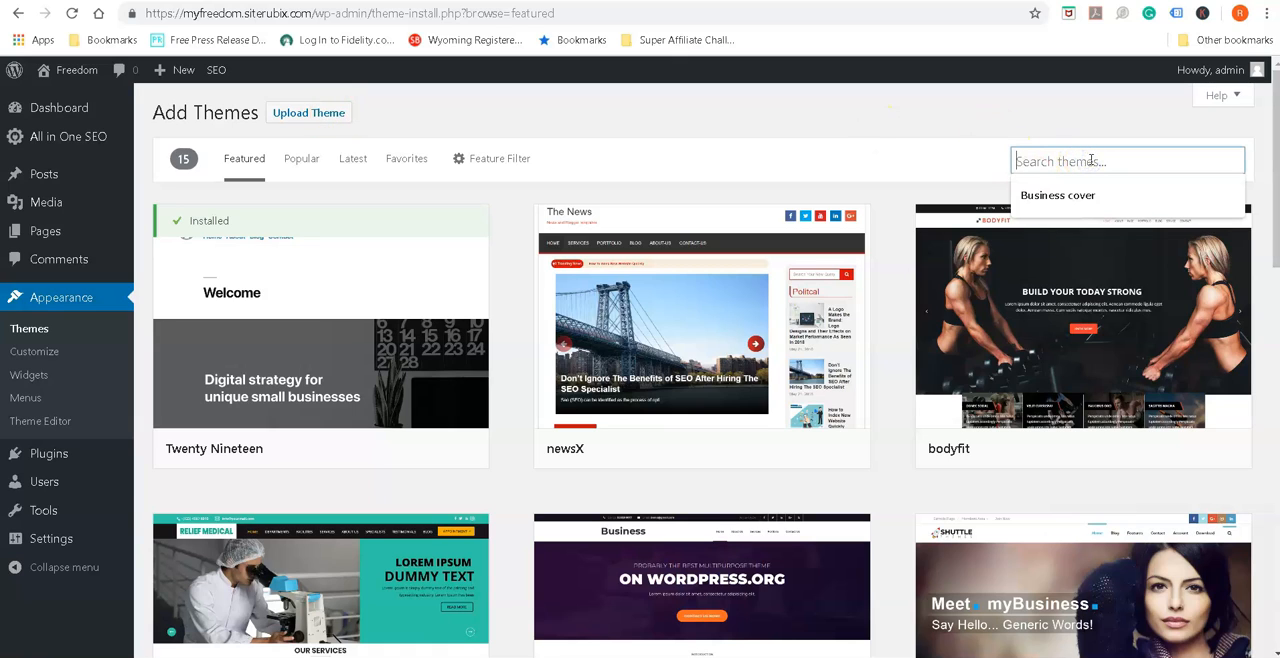
pyautogui.write('ge')
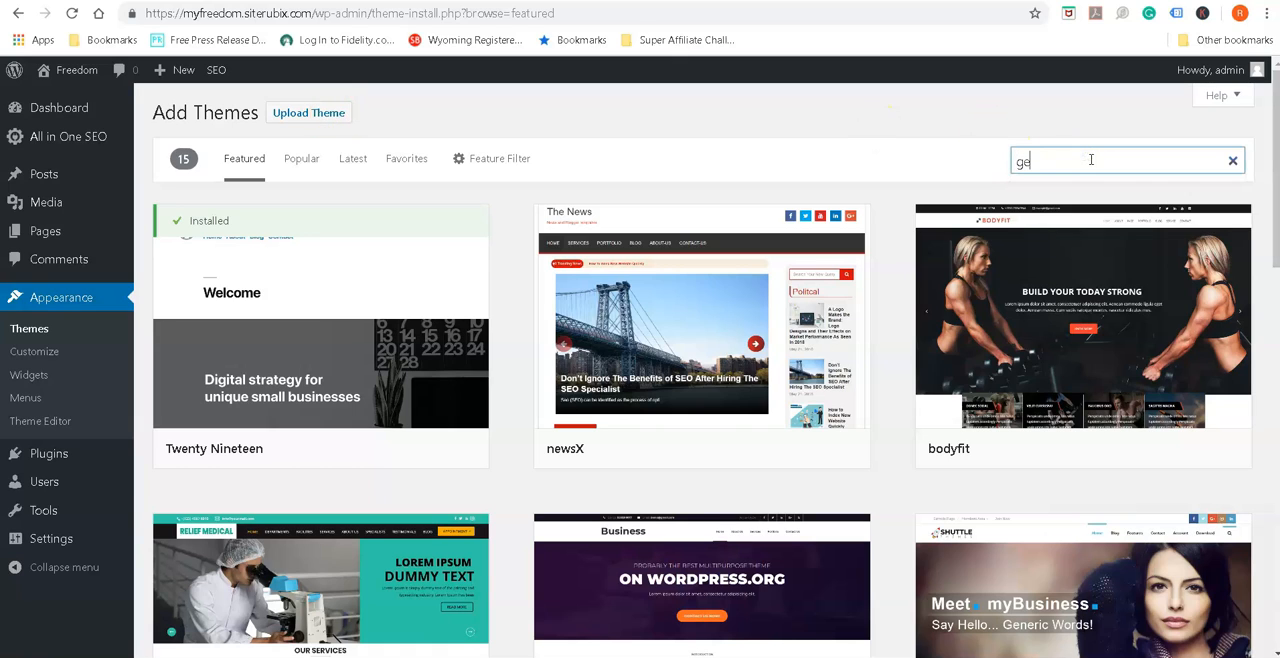
pyautogui.write('nerate')
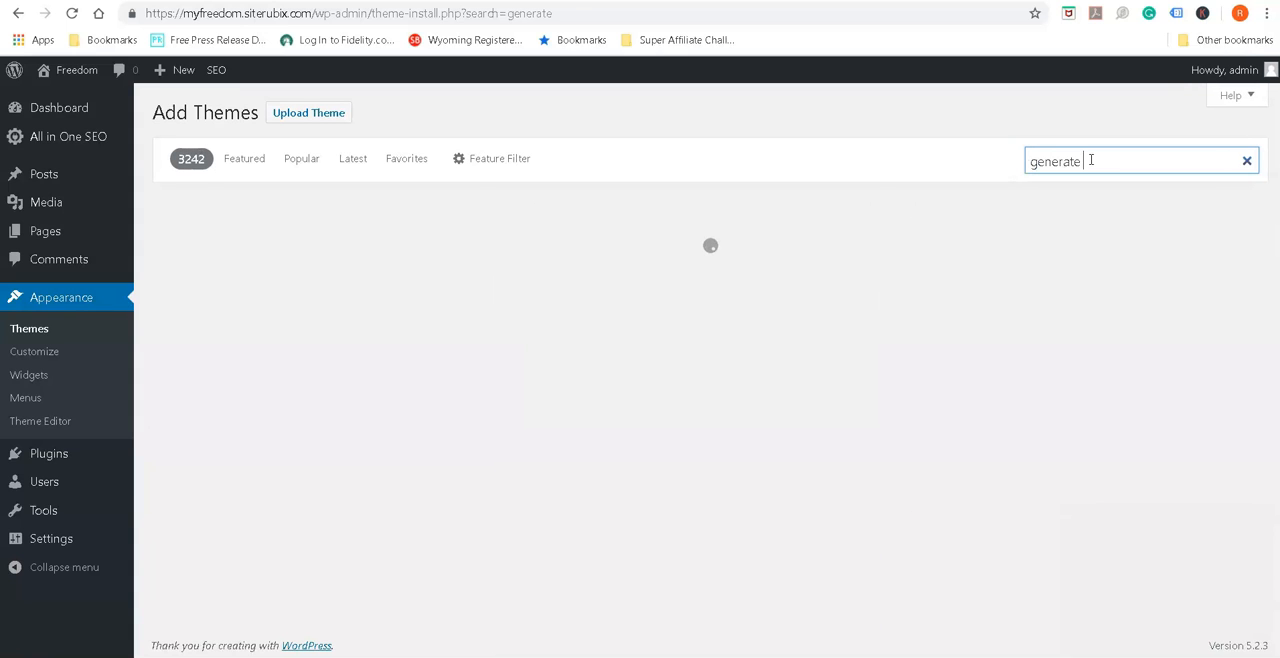
pyautogui.write(' r')
pyautogui.press('BackSpace')
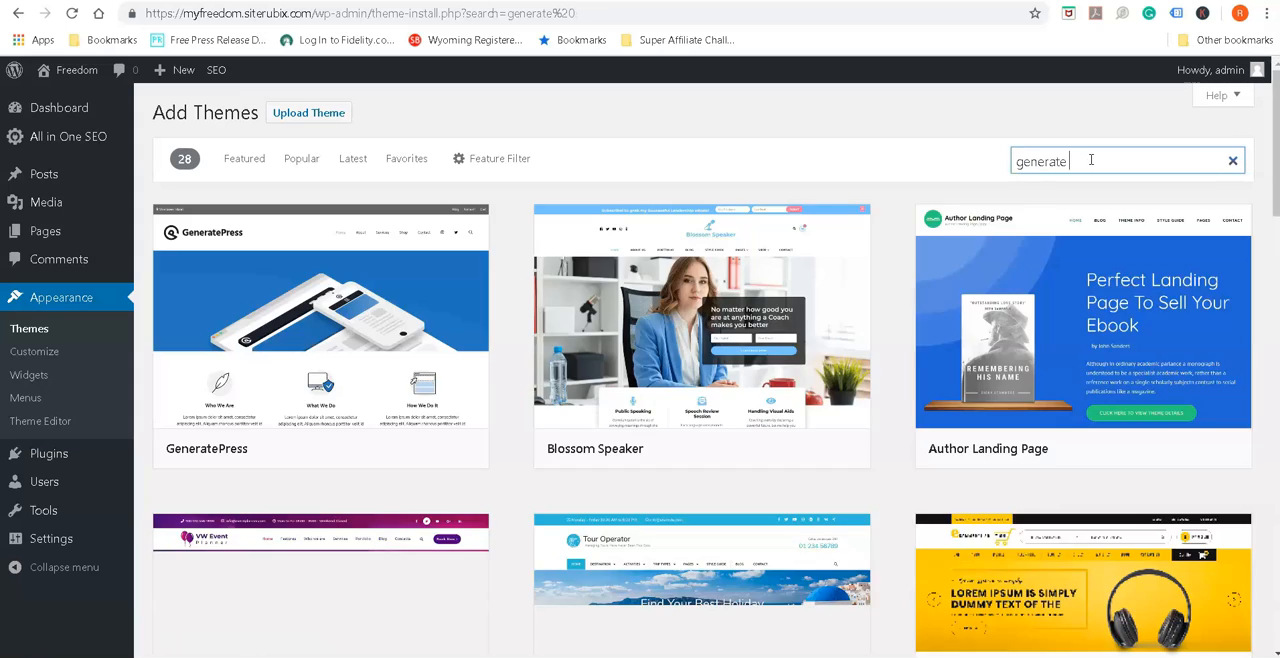
pyautogui.write('press')
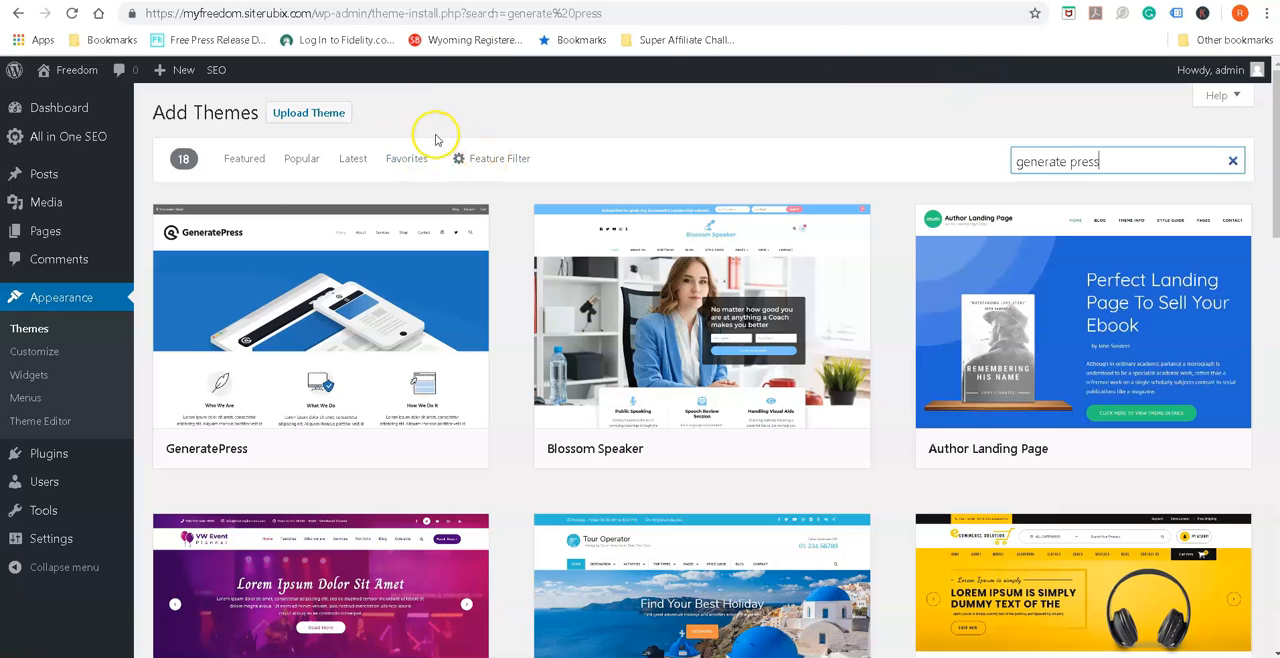
# Install the GeneratePress theme and activate it on the site
pyautogui.moveTo(262, 205)
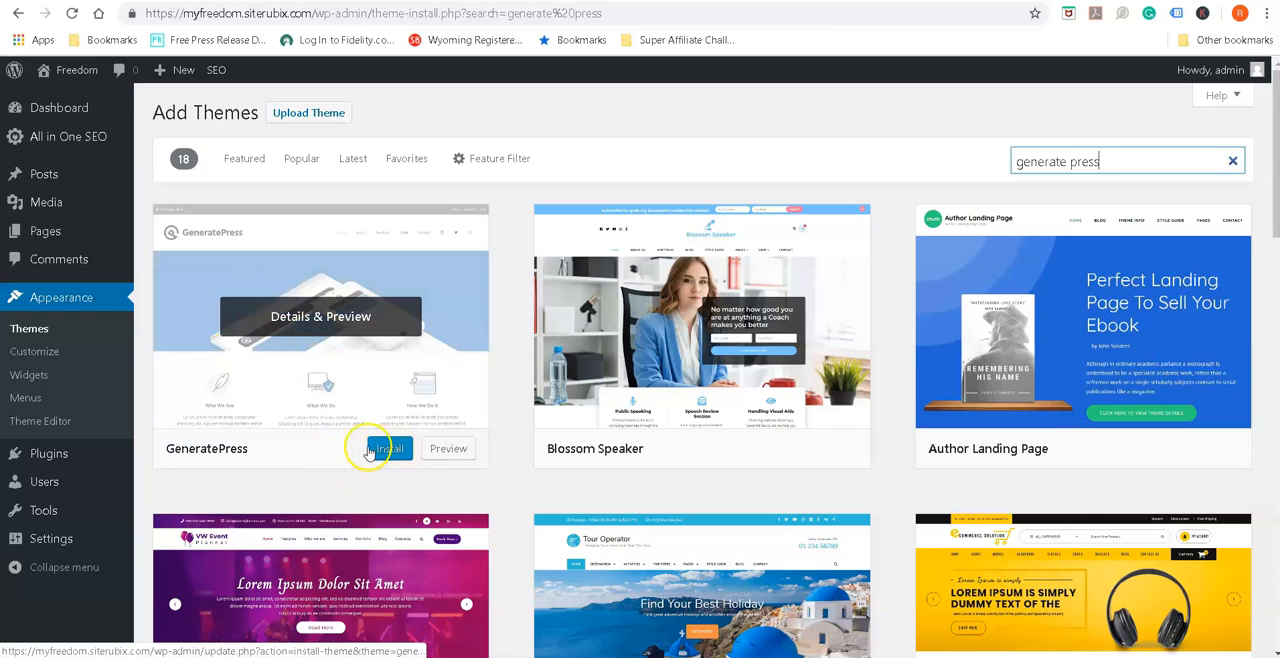
pyautogui.click(381, 452)
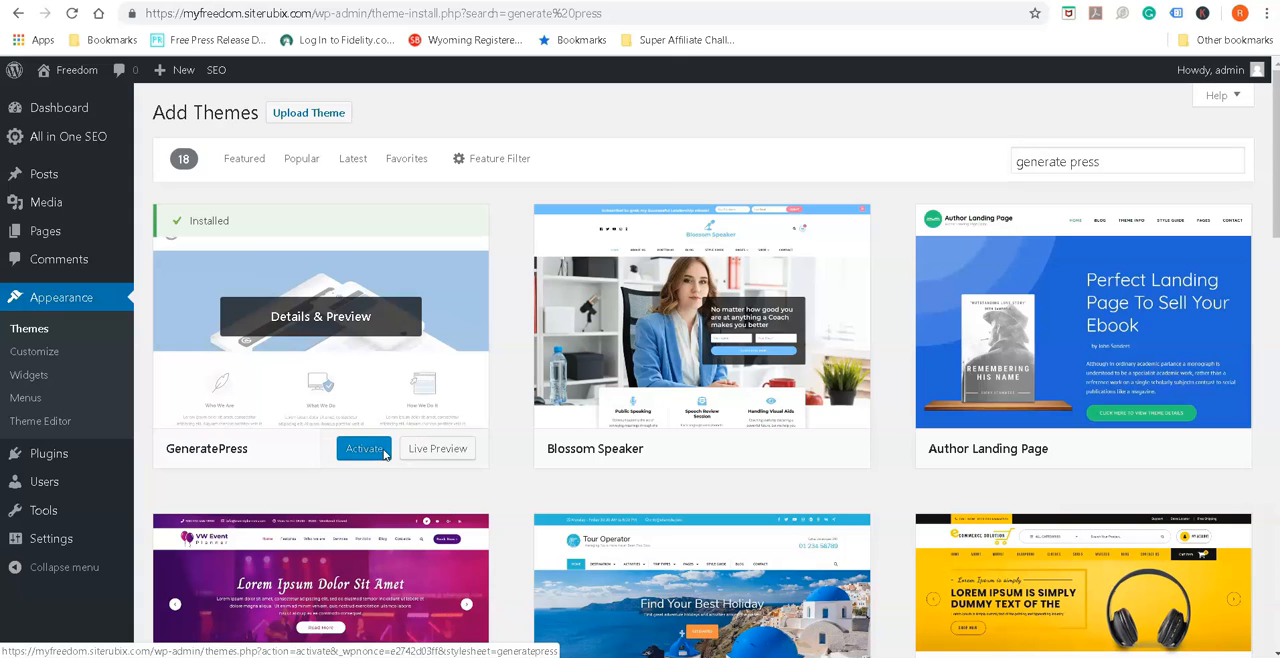
pyautogui.click(371, 452)
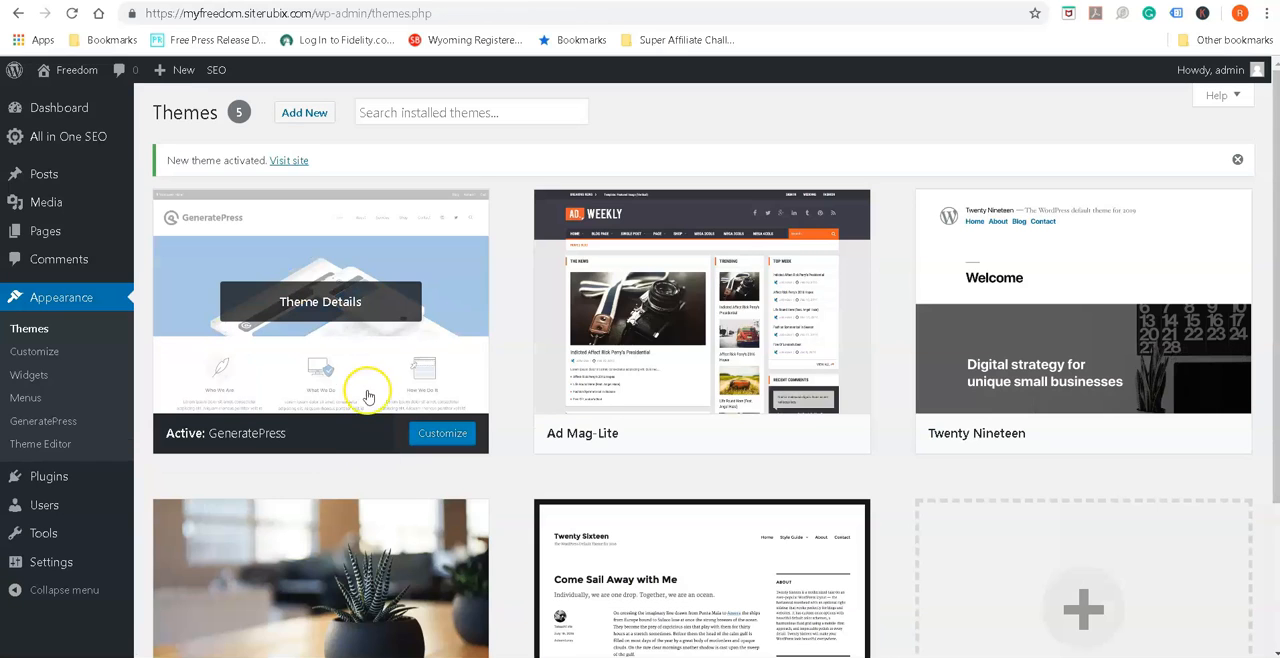
# Visit the live Freedom site and look over its header, page navigation, sidebar widgets and footer
pyautogui.moveTo(77, 70)
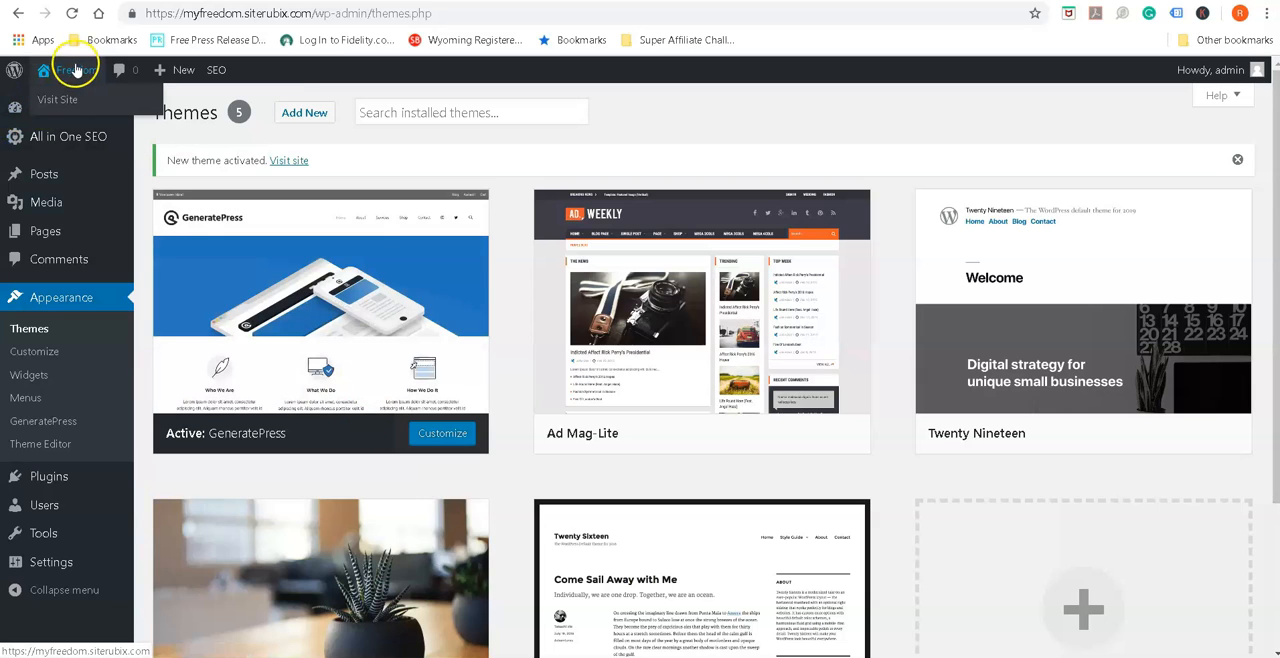
pyautogui.click(60, 102)
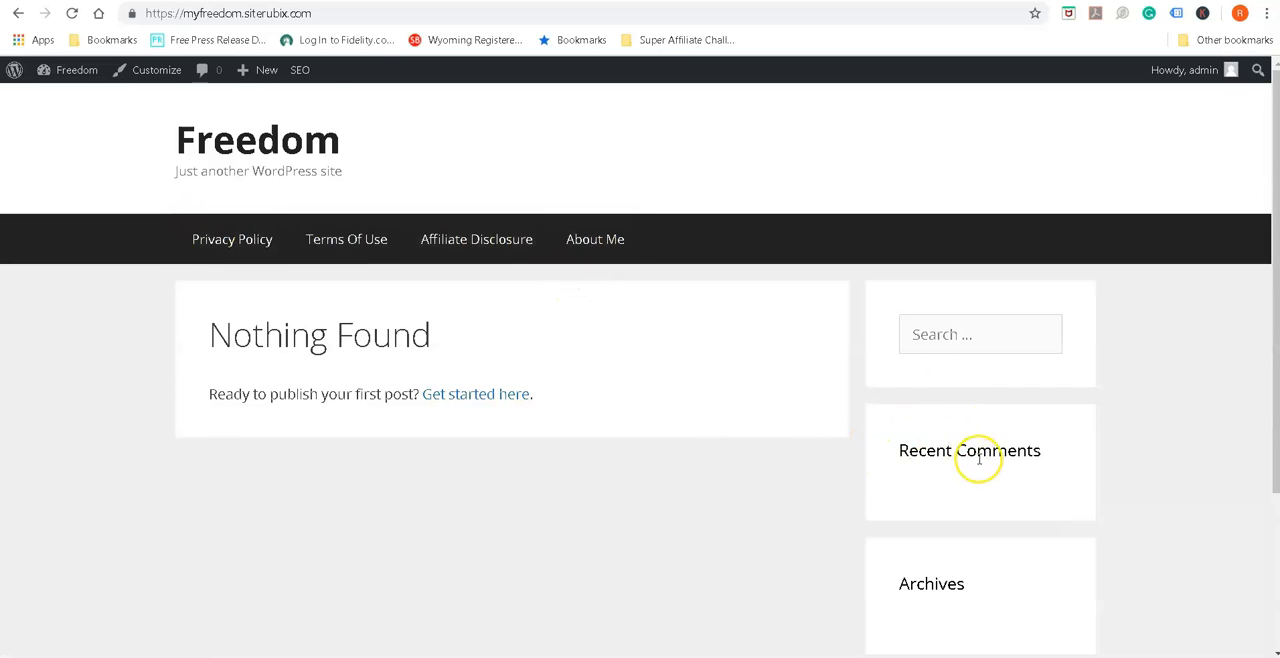
pyautogui.scroll(-2, 972, 440)
pyautogui.scroll(-1, 980, 485)
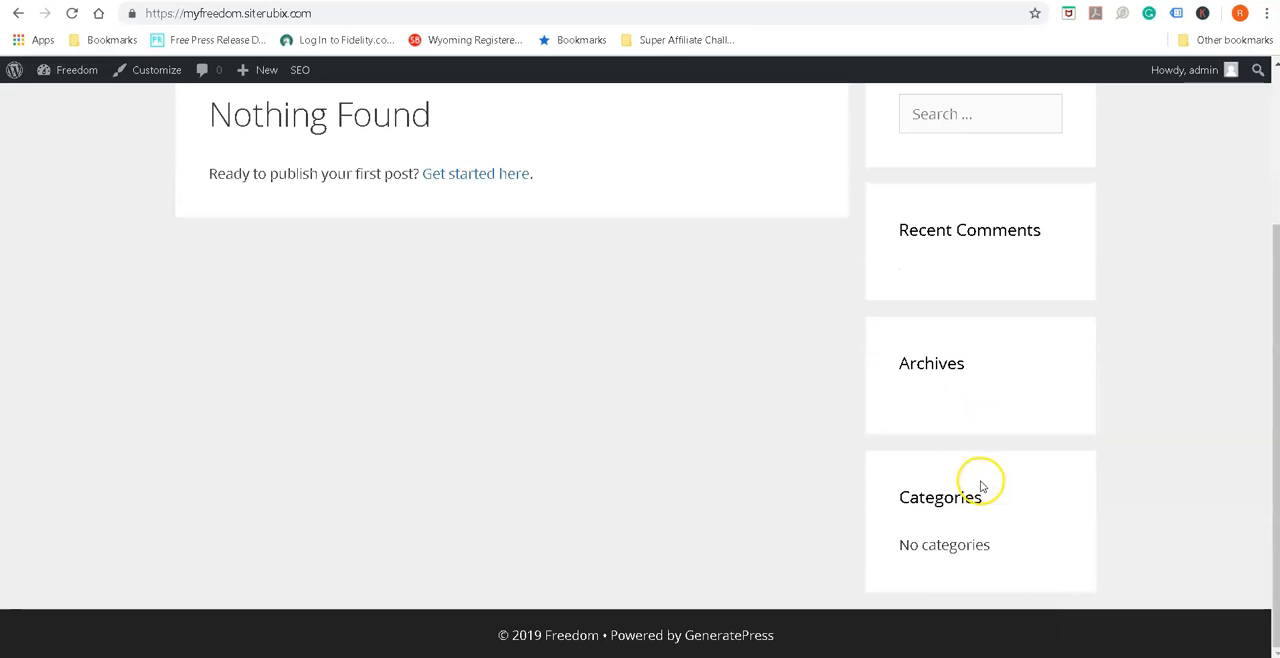
pyautogui.scroll(3, 549, 594)
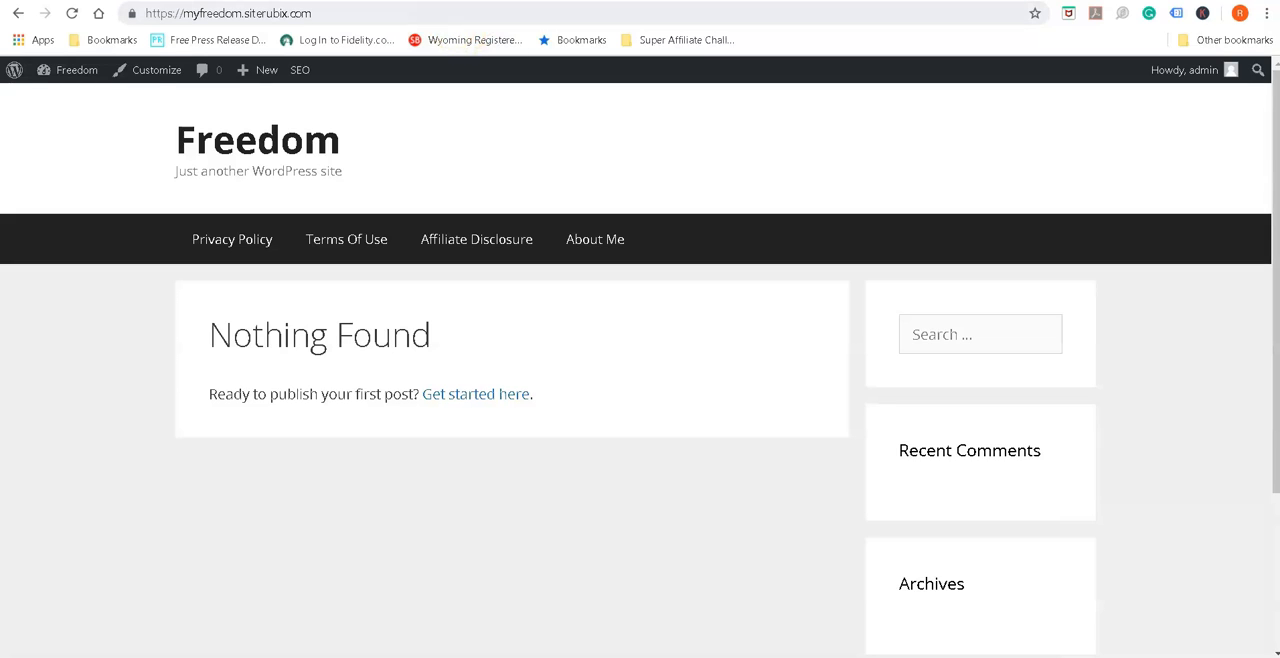
# Return to the WordPress dashboard and open the theme customizer
pyautogui.moveTo(51, 71)
pyautogui.click(57, 102)
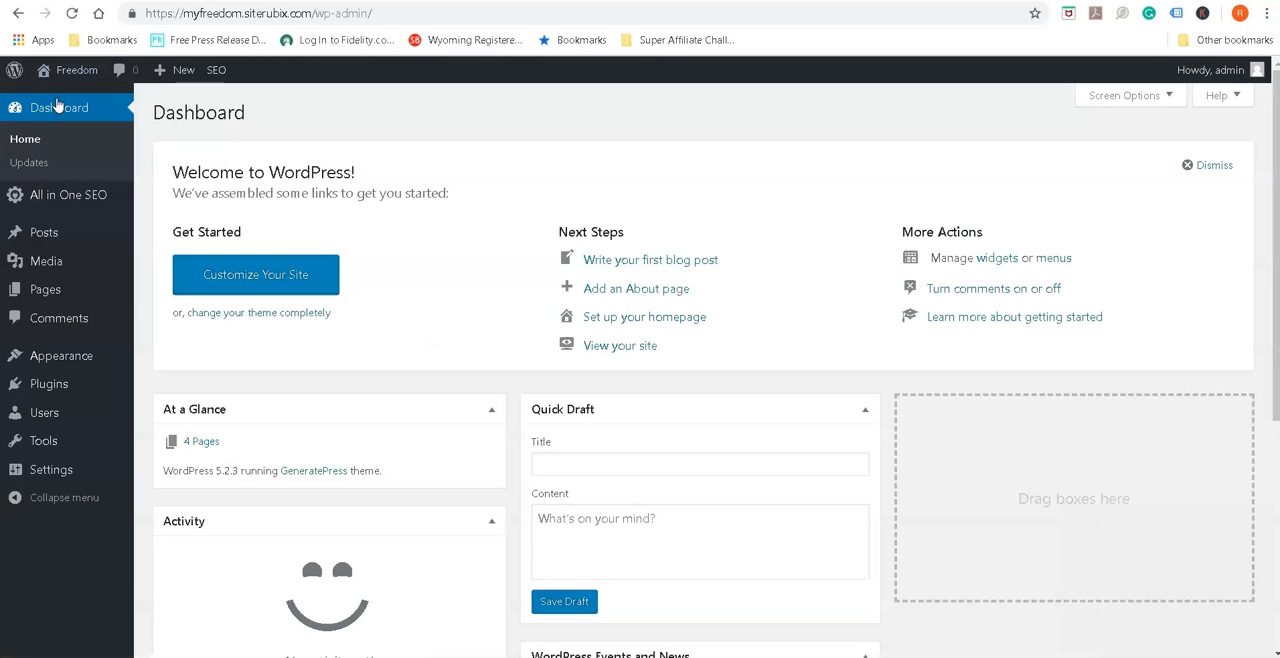
pyautogui.moveTo(66, 352)
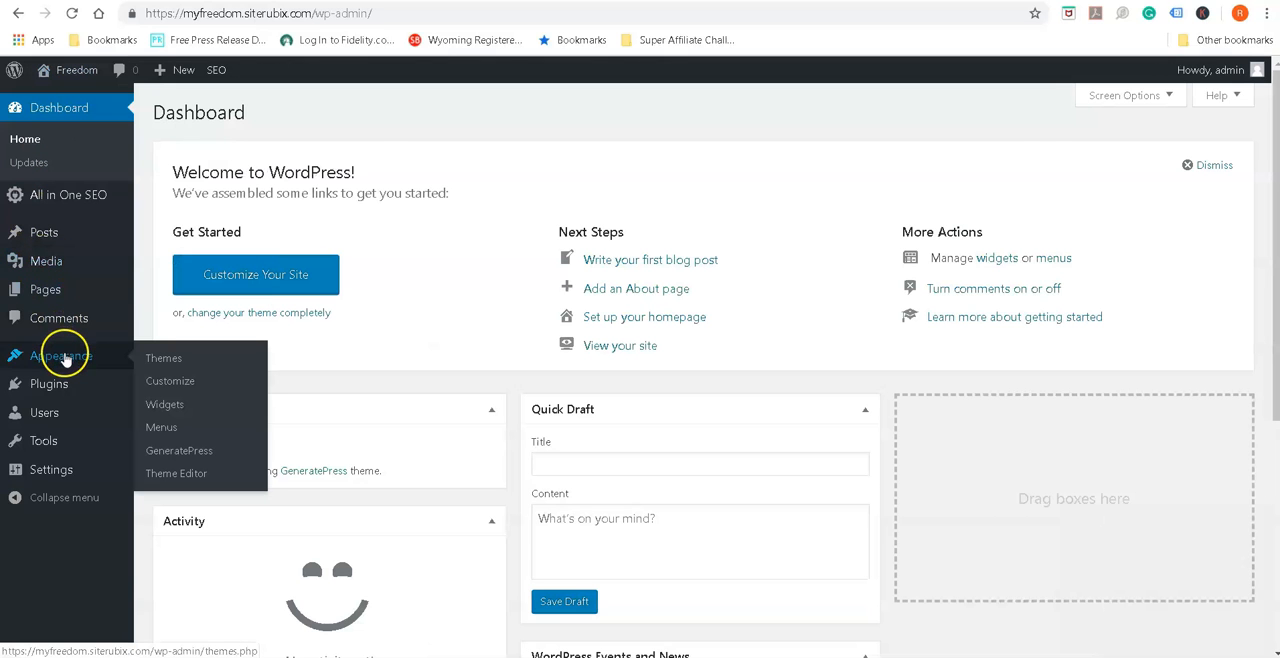
pyautogui.click(168, 383)
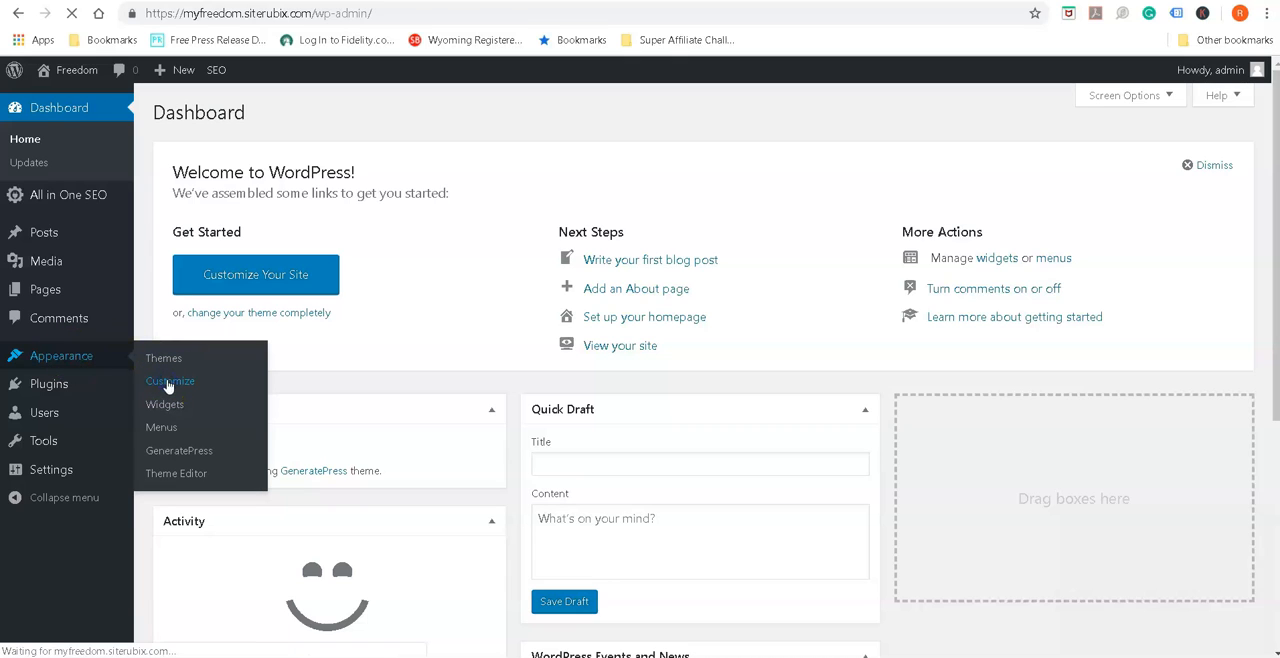
pyautogui.click(169, 383)
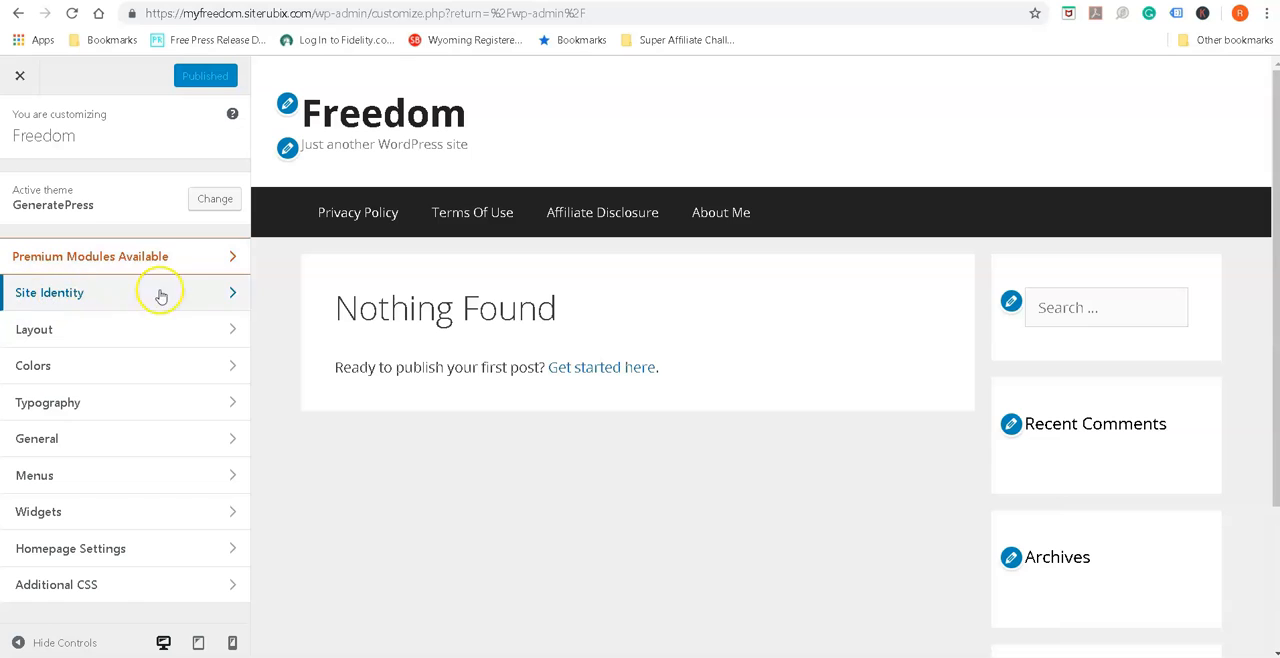
# In Site Identity, set the tagline to "Freedom To Live Life On Your Terms" and hide both the site title and tagline
pyautogui.click(229, 291)
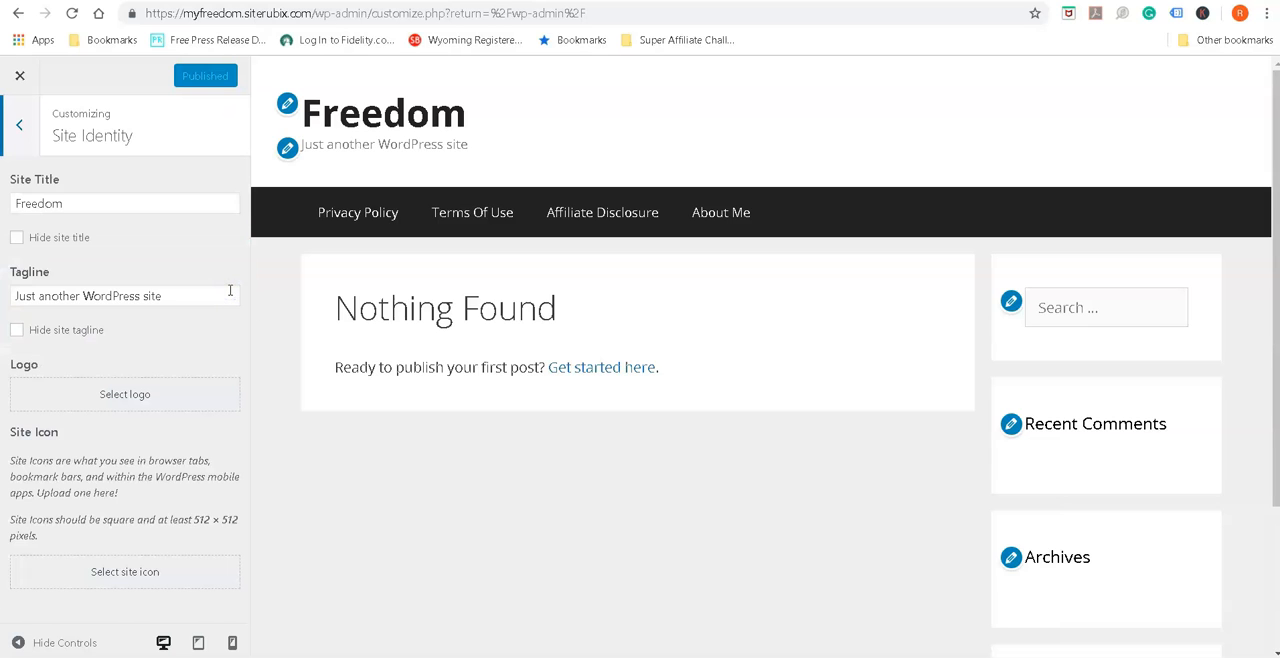
pyautogui.click(89, 203)
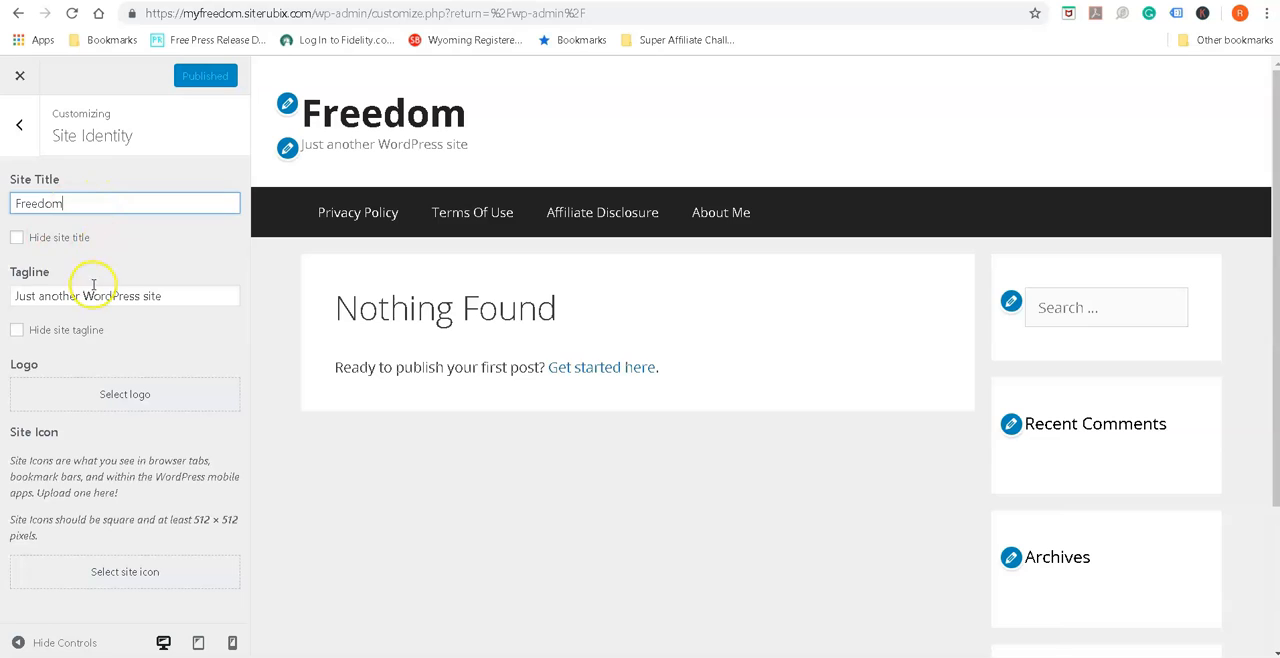
pyautogui.moveTo(180, 288); pyautogui.dragTo(14, 290)
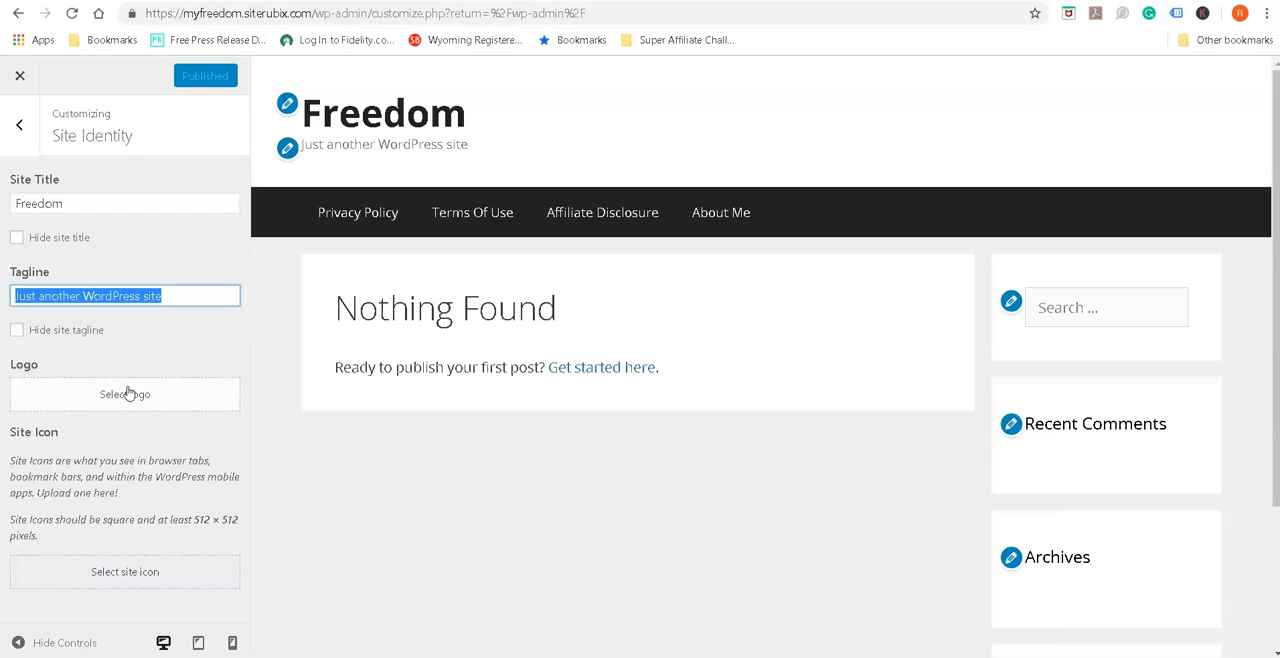
pyautogui.write('Freedom To Live Life On Your Terms')
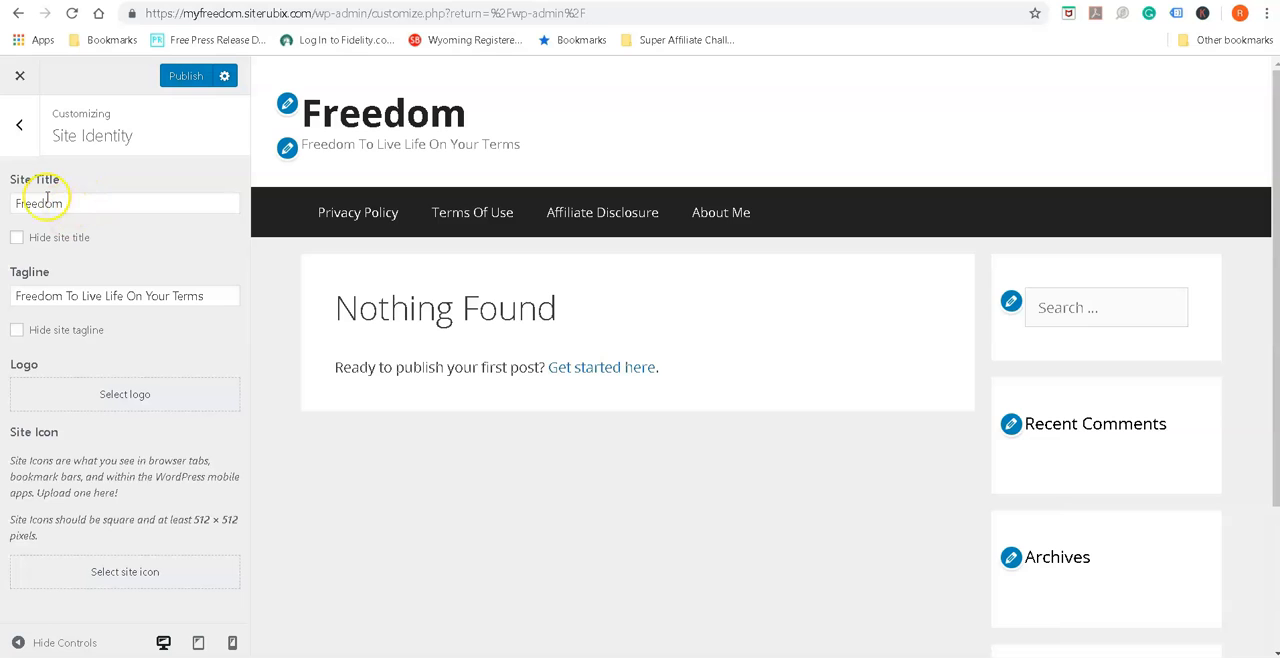
pyautogui.click(18, 333)
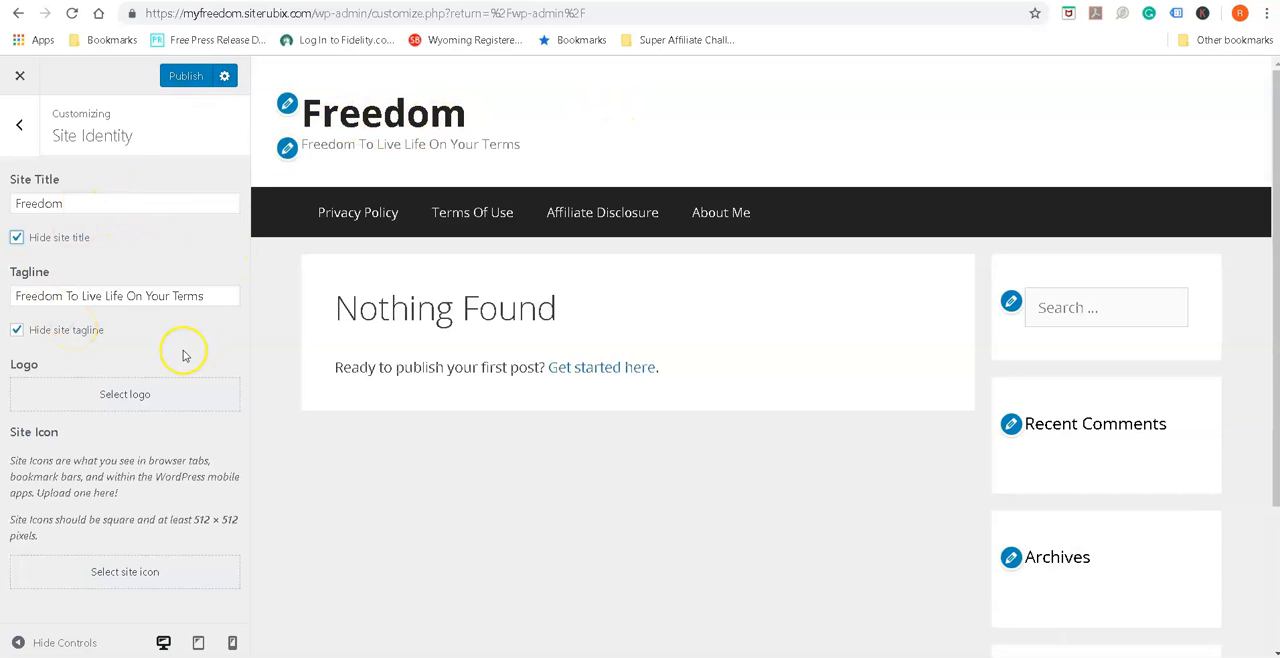
# Open the logo selection and browse the computer's Documents folder for an image, cancelling the file choice
pyautogui.click(132, 404)
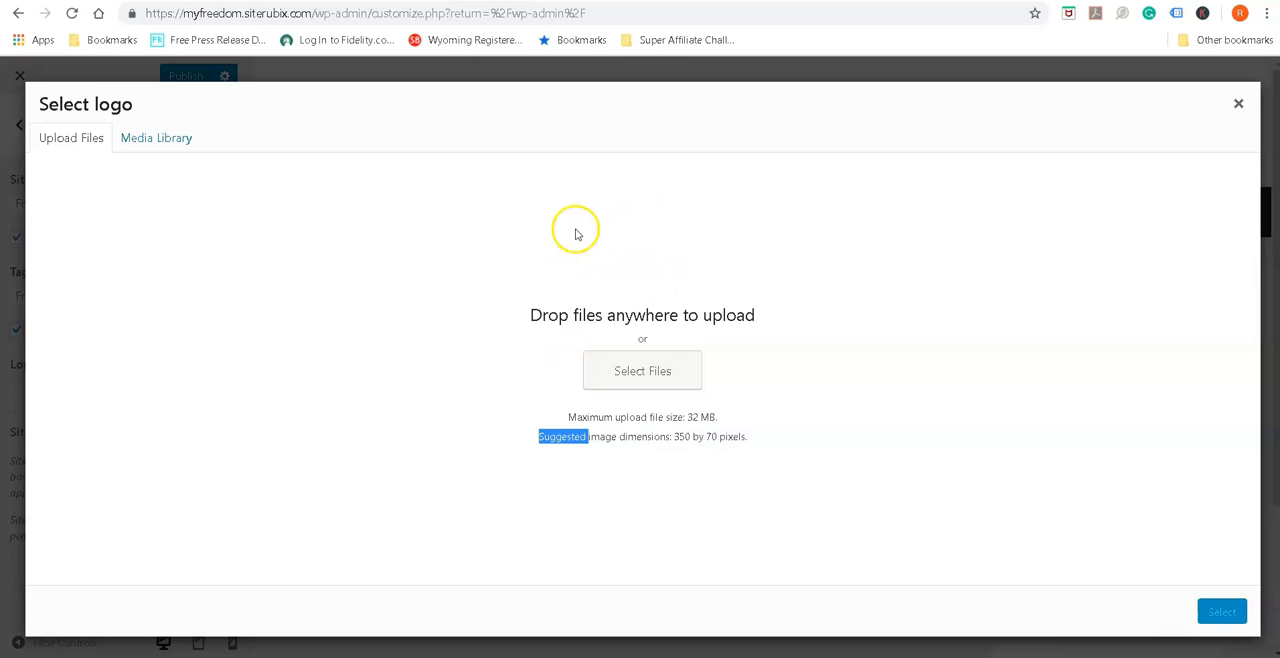
pyautogui.click(648, 372)
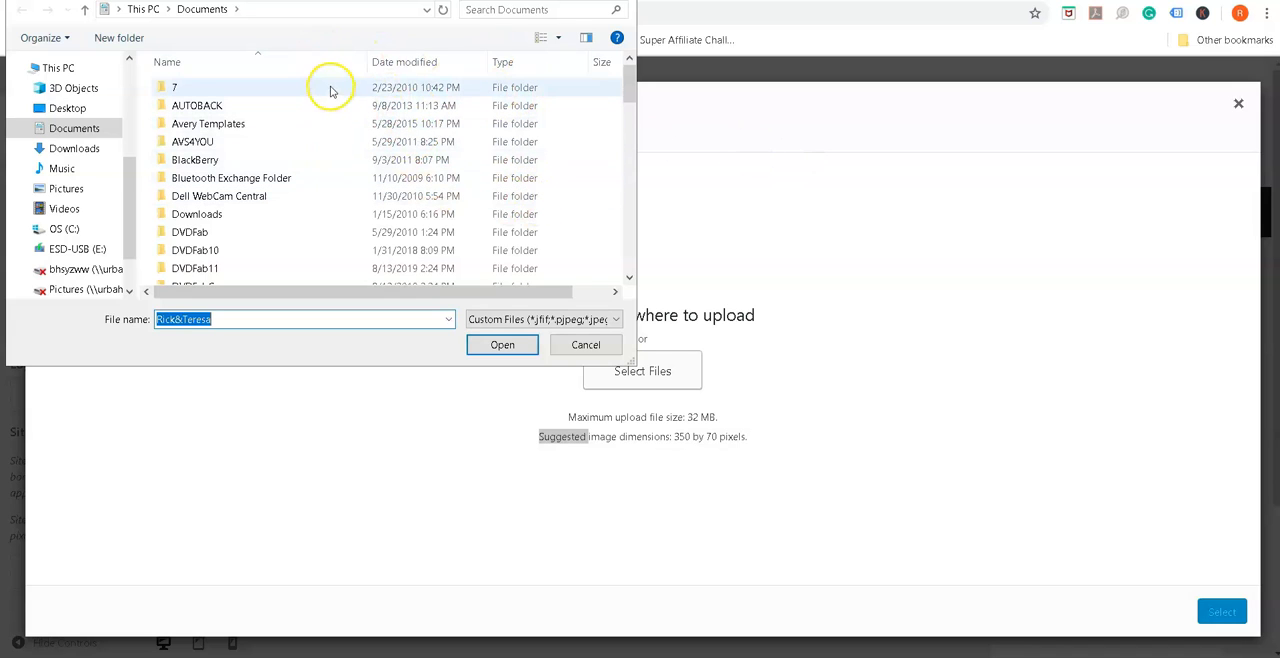
pyautogui.click(578, 346)
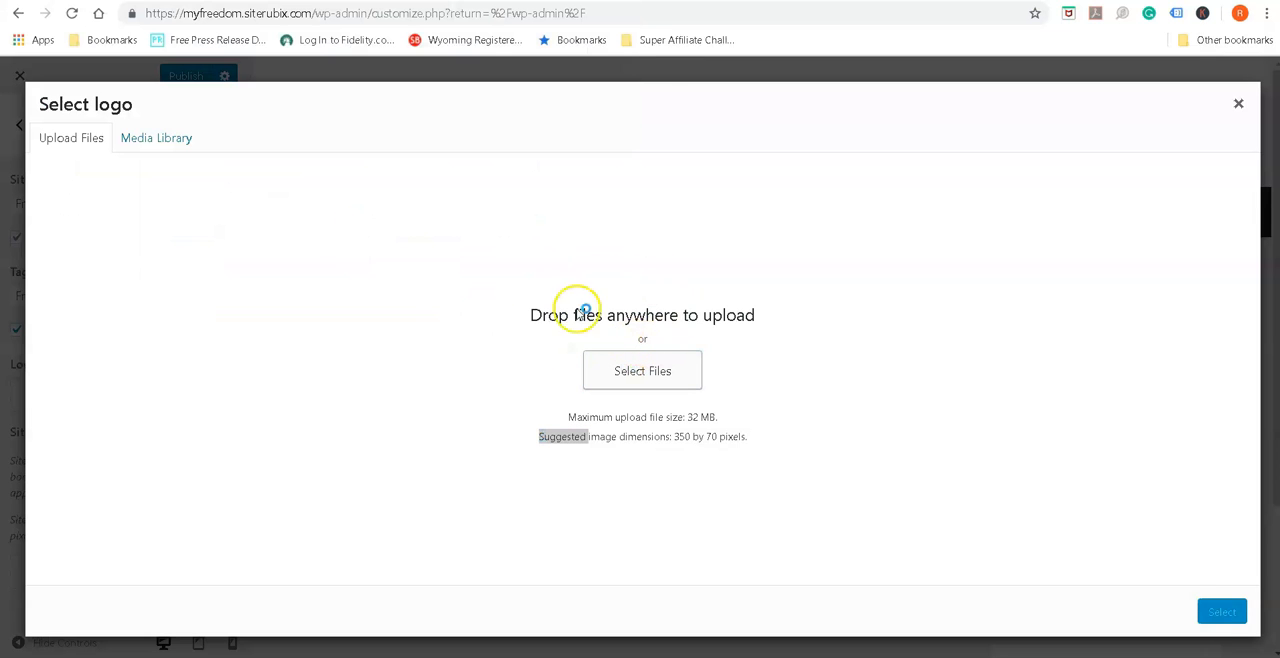
pyautogui.click(642, 370)
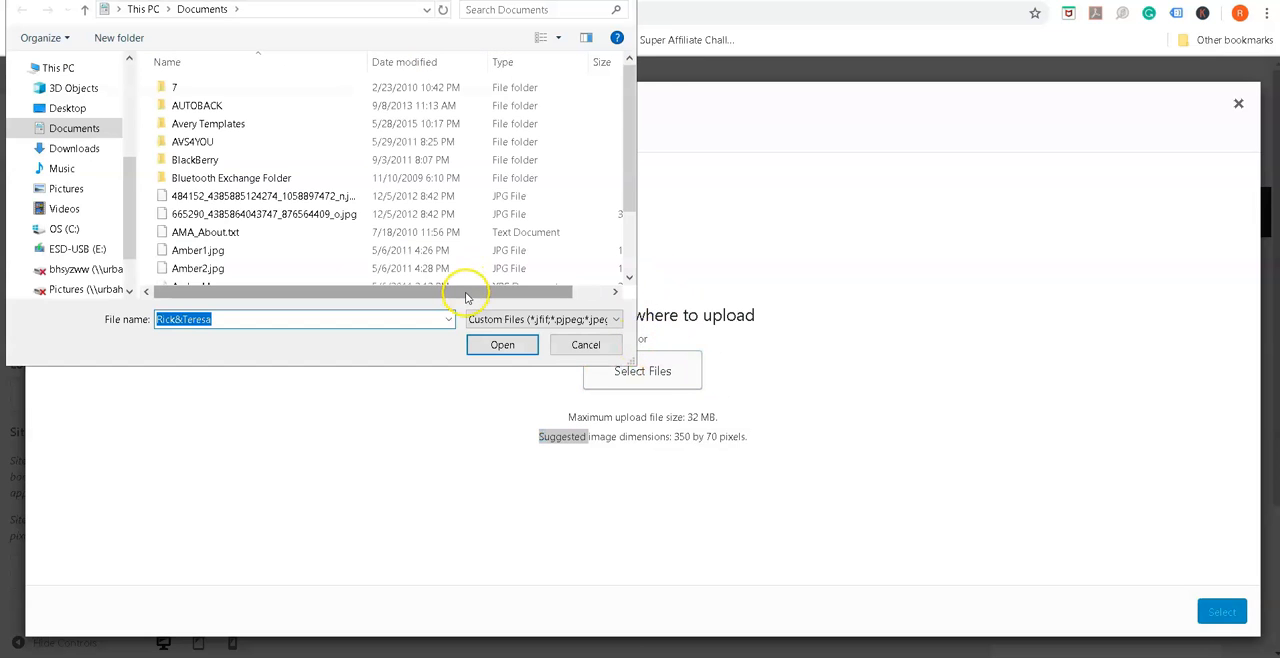
pyautogui.click(592, 345)
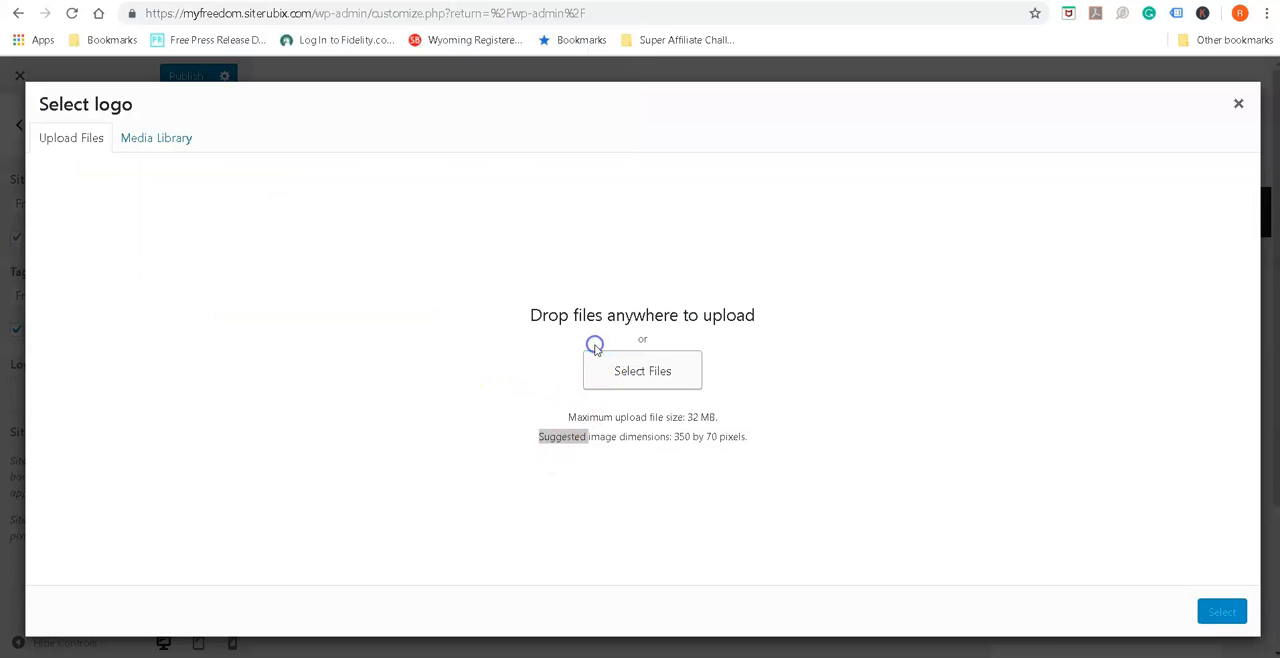
pyautogui.click(1238, 104)
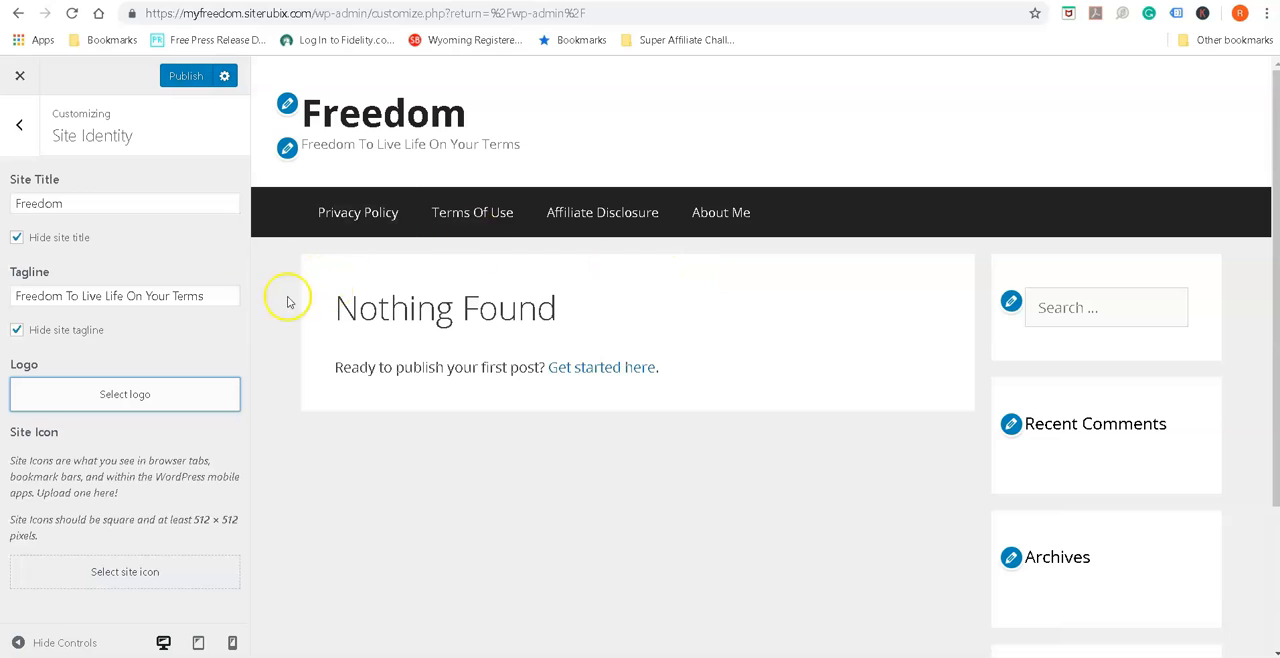
# Unhide the site title and tagline in Site Identity and return to the main customizer sections
pyautogui.click(20, 237)
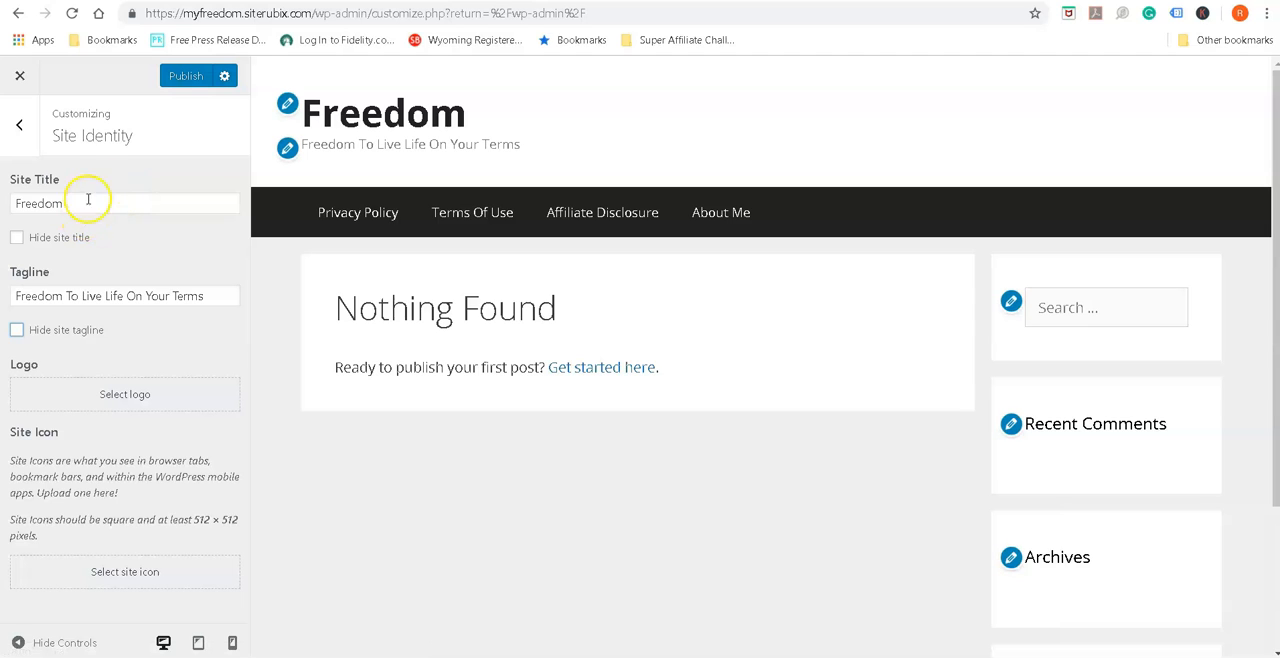
pyautogui.click(20, 134)
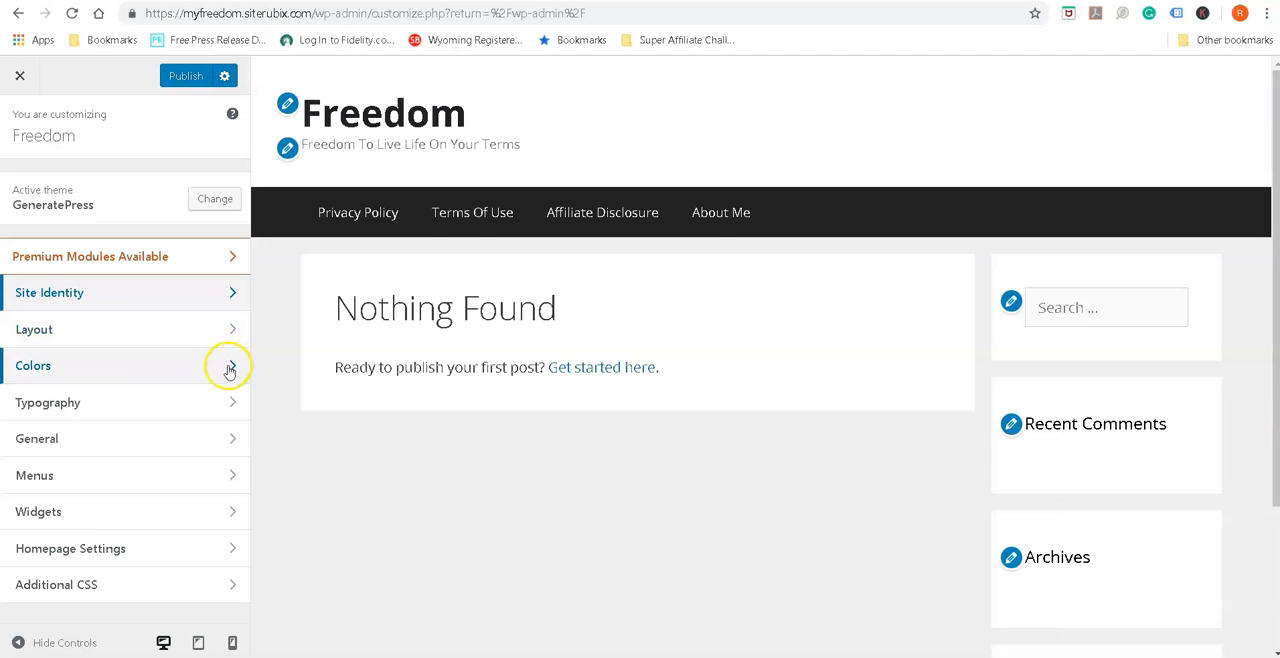
# In the Header layout settings, try a Contained header width, restore it to Full, and set the inner header width to Full
pyautogui.click(233, 332)
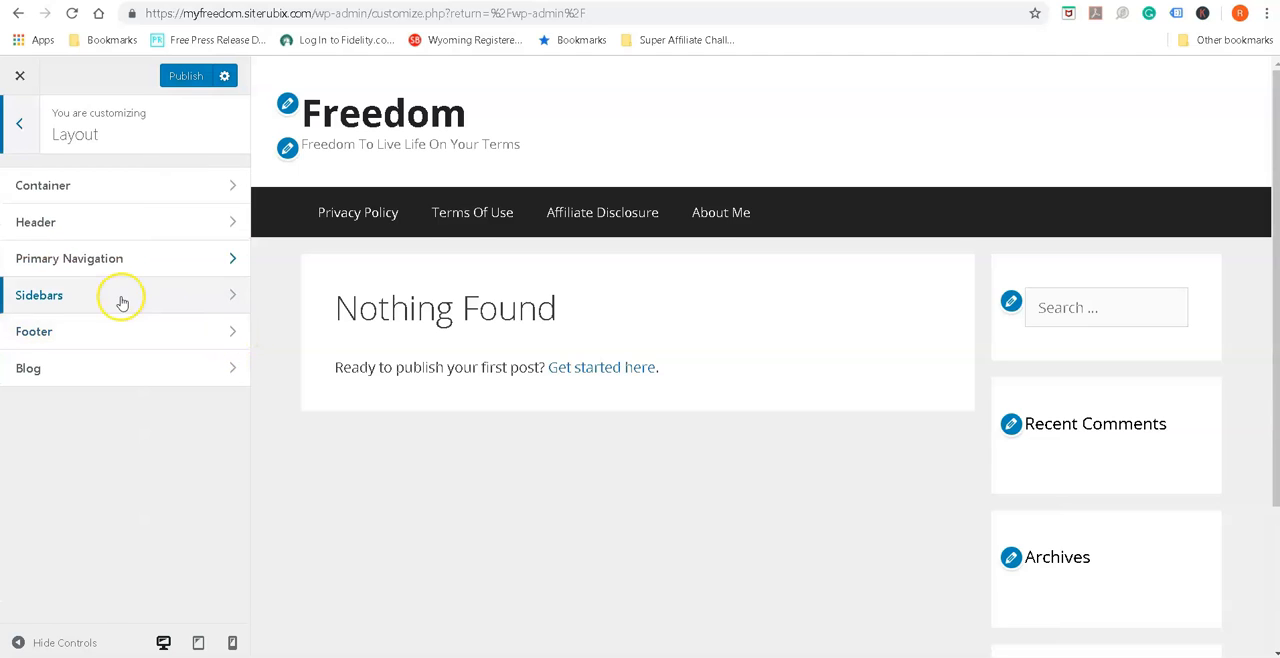
pyautogui.click(233, 223)
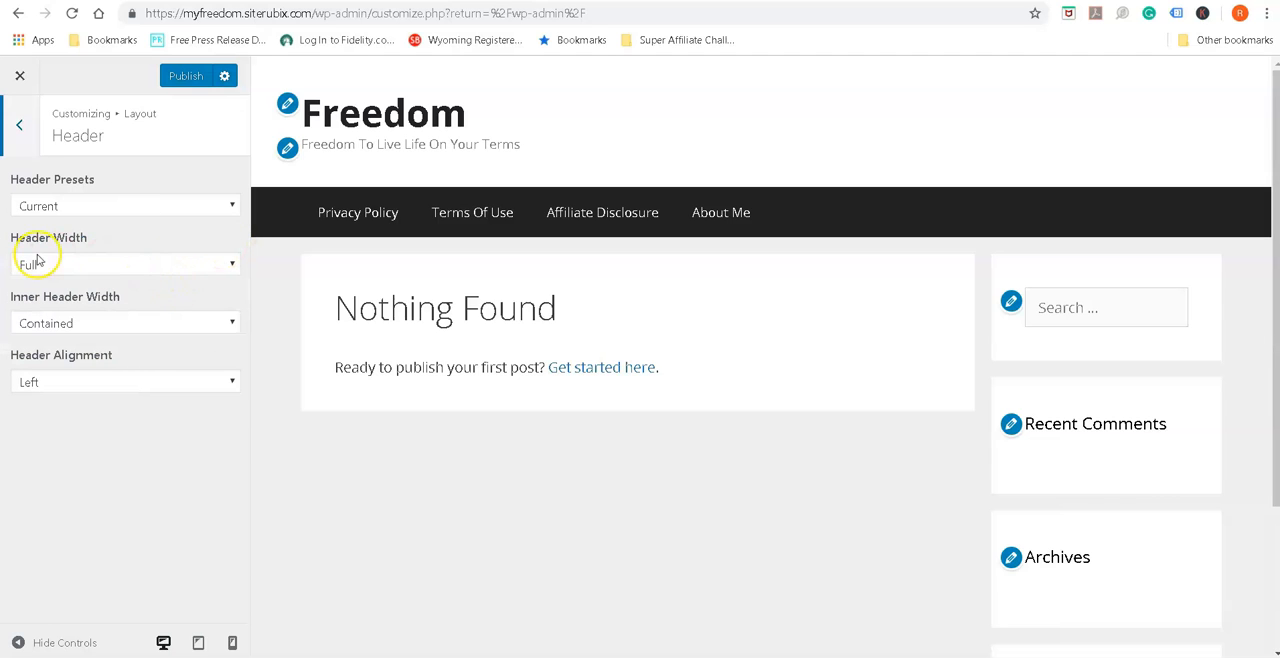
pyautogui.click(231, 267)
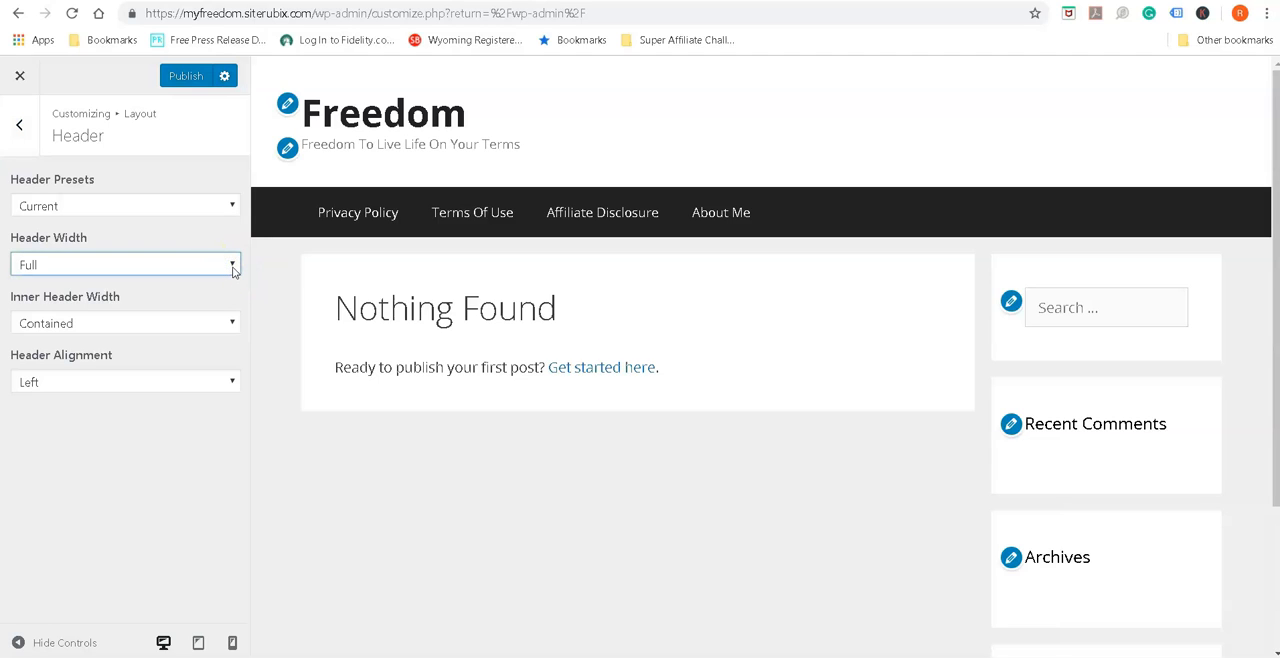
pyautogui.click(233, 265)
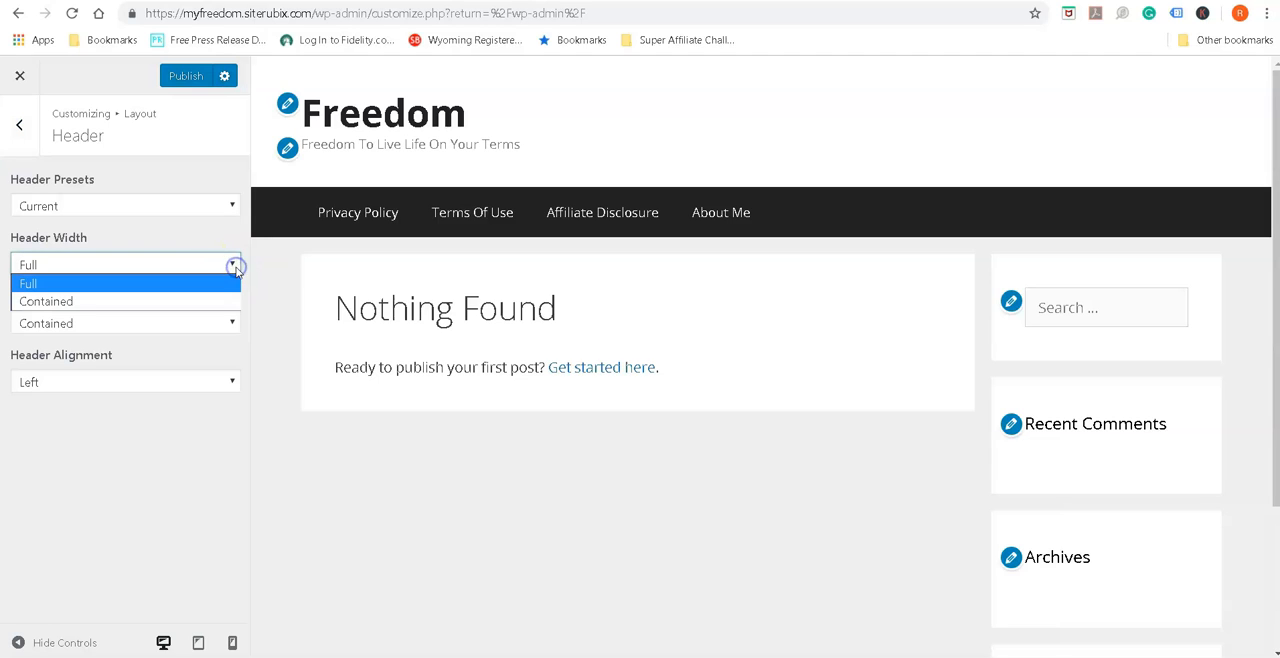
pyautogui.click(157, 296)
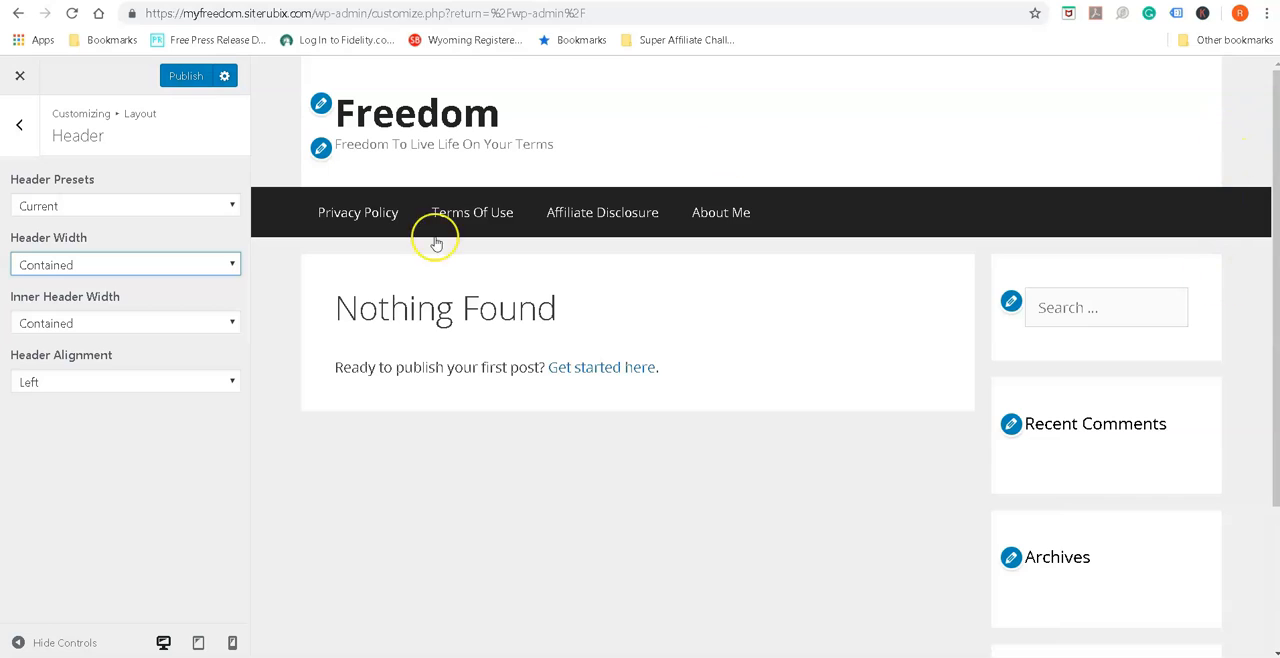
pyautogui.click(231, 266)
pyautogui.click(120, 285)
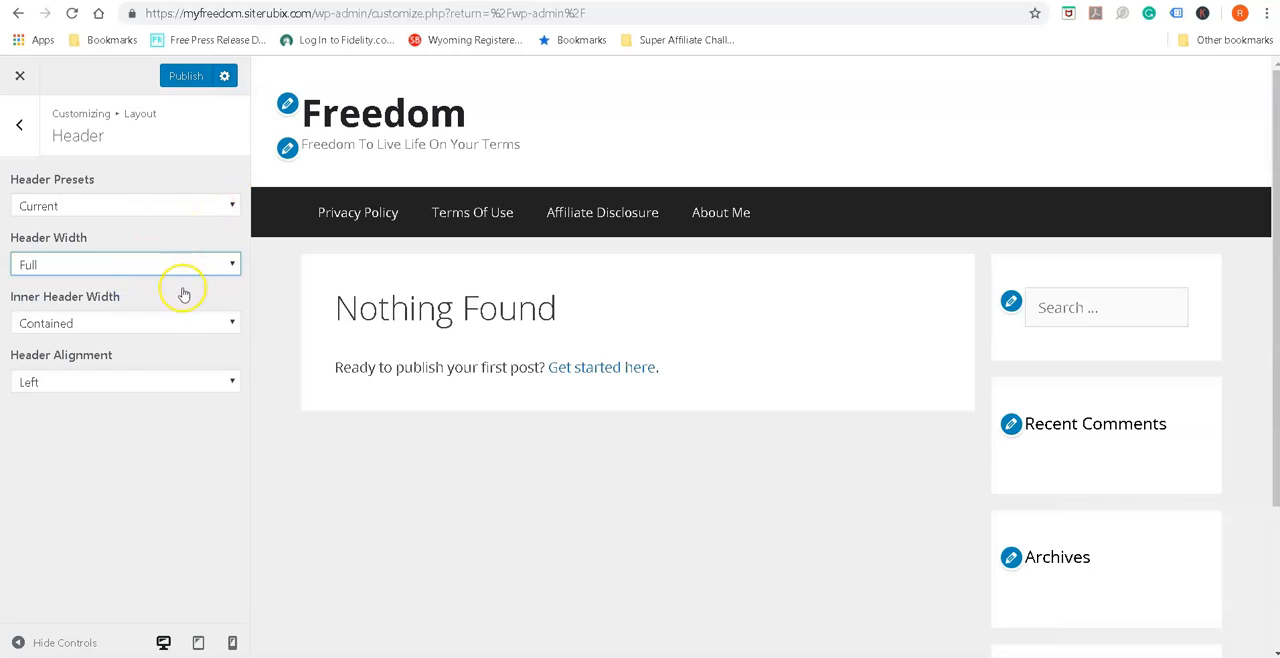
pyautogui.click(231, 324)
pyautogui.click(146, 358)
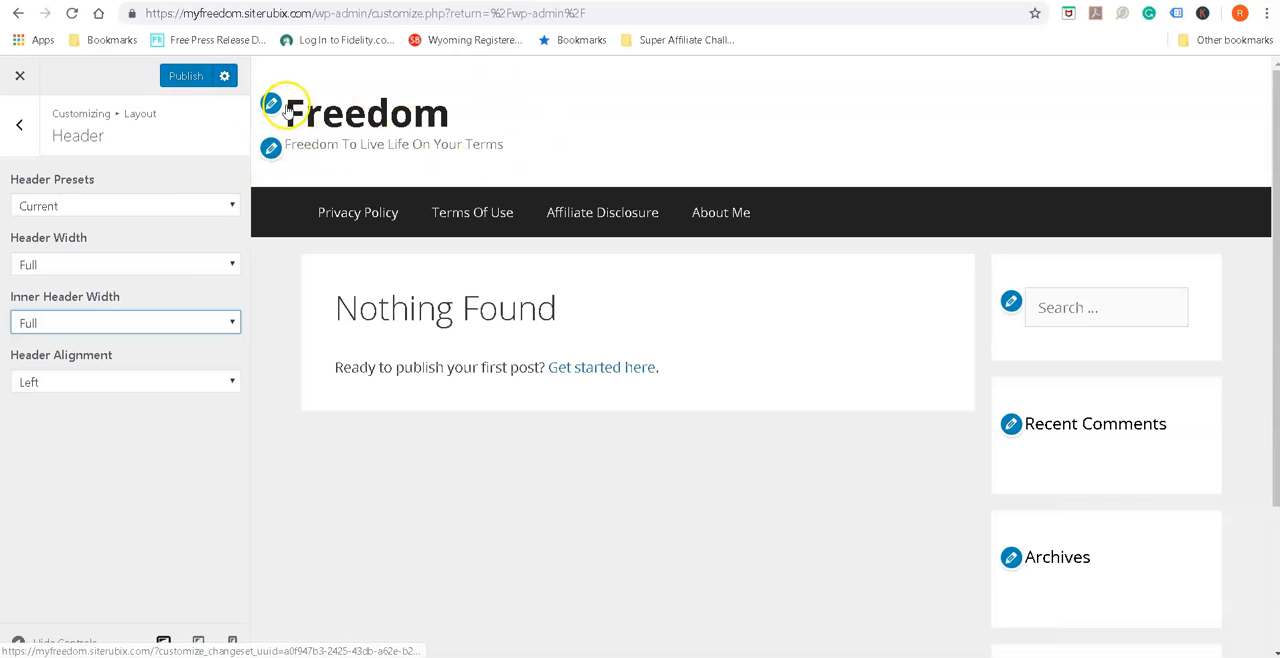
# Try the Center header alignment, restore it to Left, and leave the header settings
pyautogui.click(233, 381)
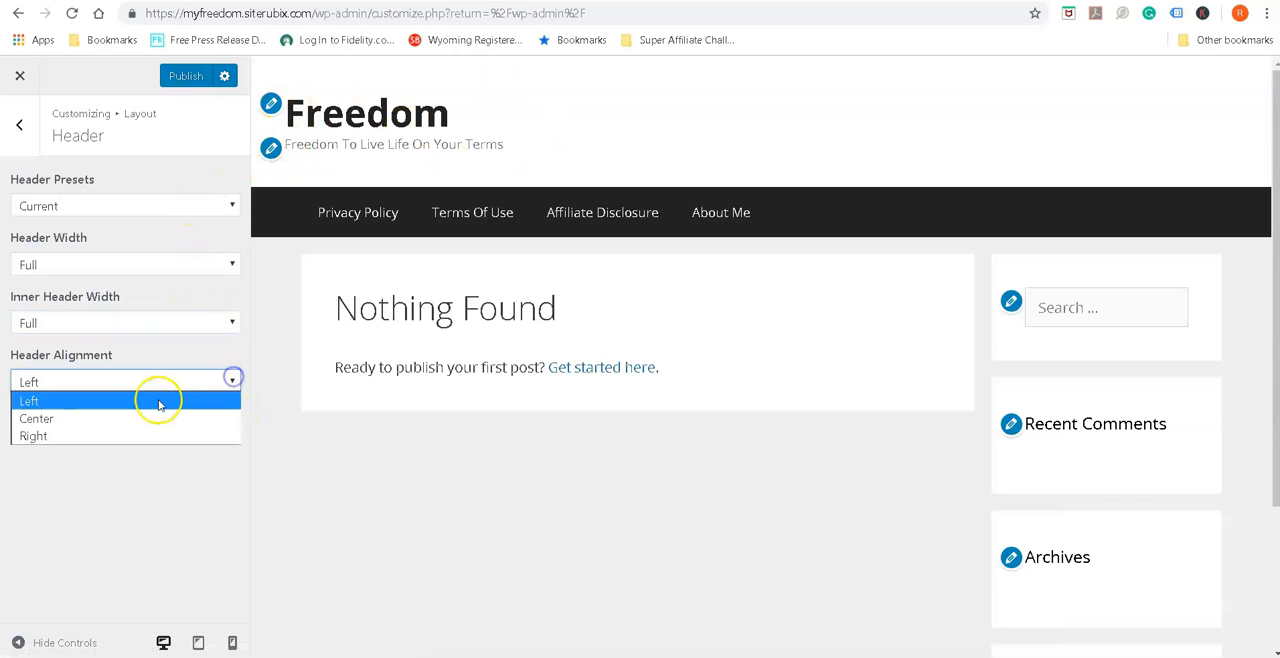
pyautogui.click(150, 418)
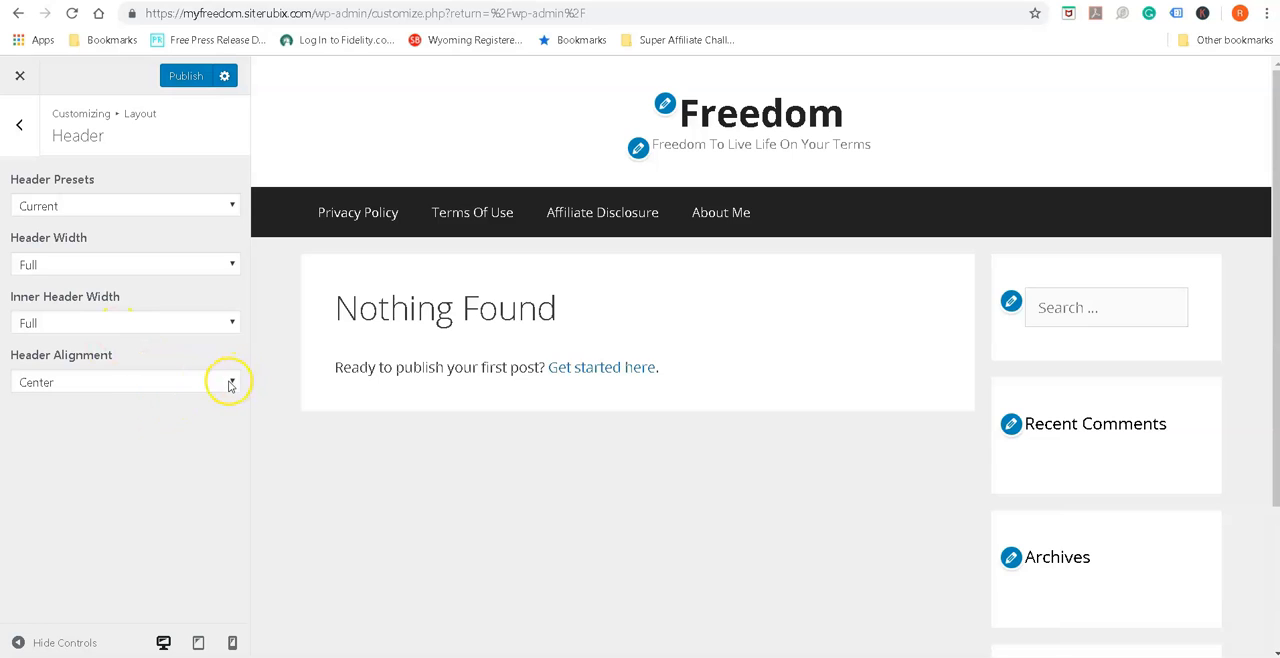
pyautogui.click(229, 383)
pyautogui.click(140, 397)
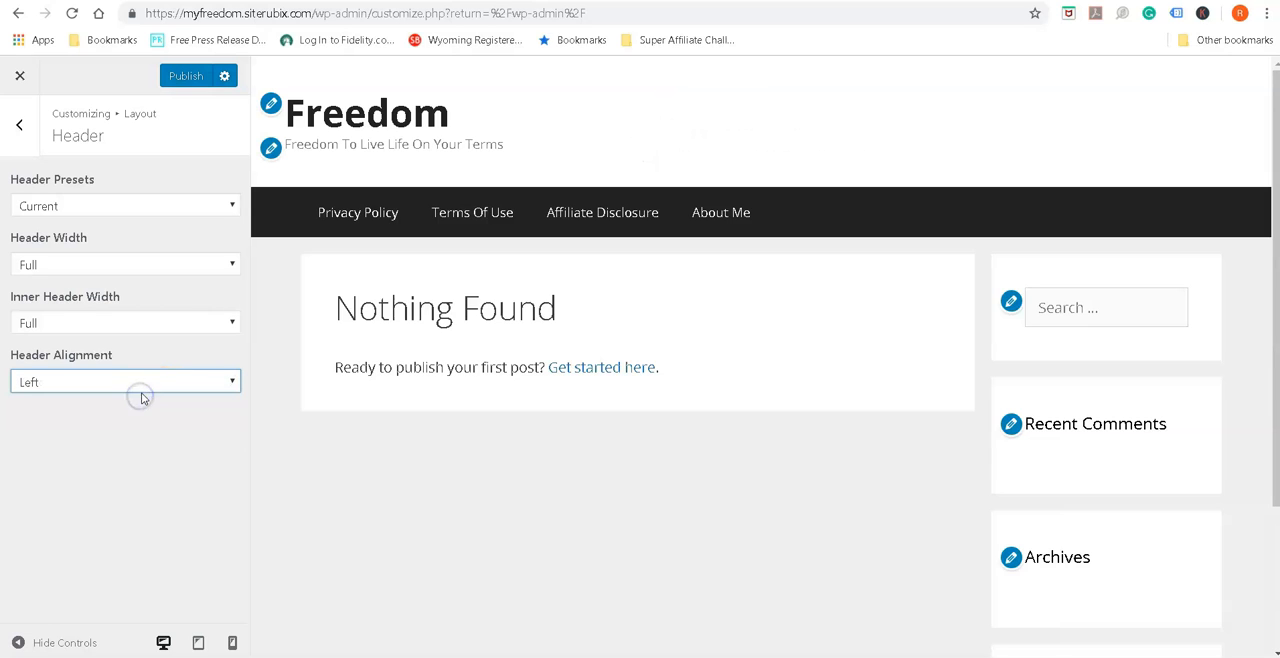
pyautogui.click(16, 127)
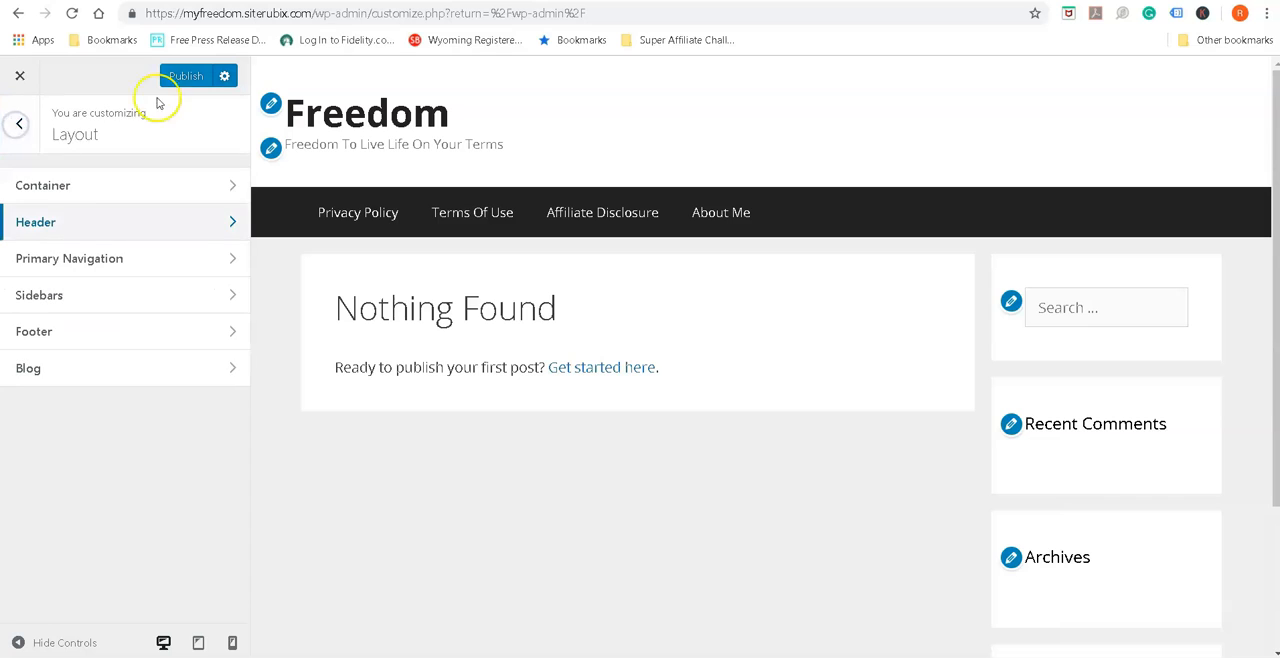
pyautogui.click(187, 78)
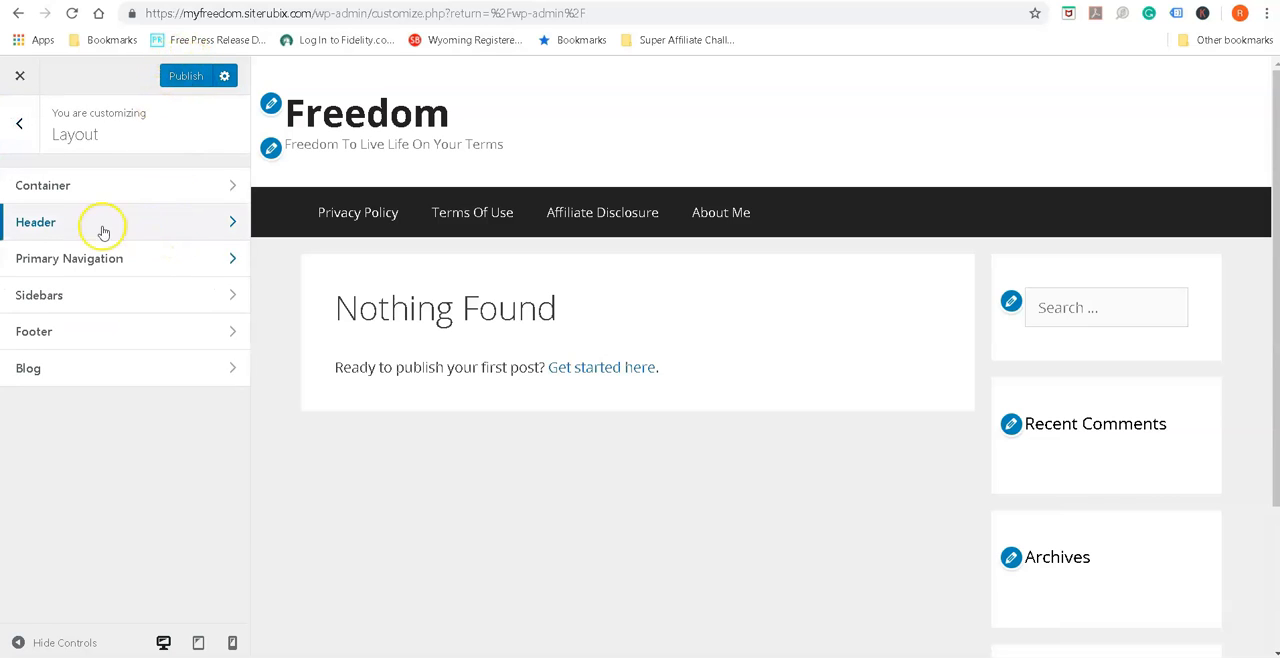
# Review the Navigation Dropdown options in the Primary Navigation layout settings
pyautogui.click(230, 262)
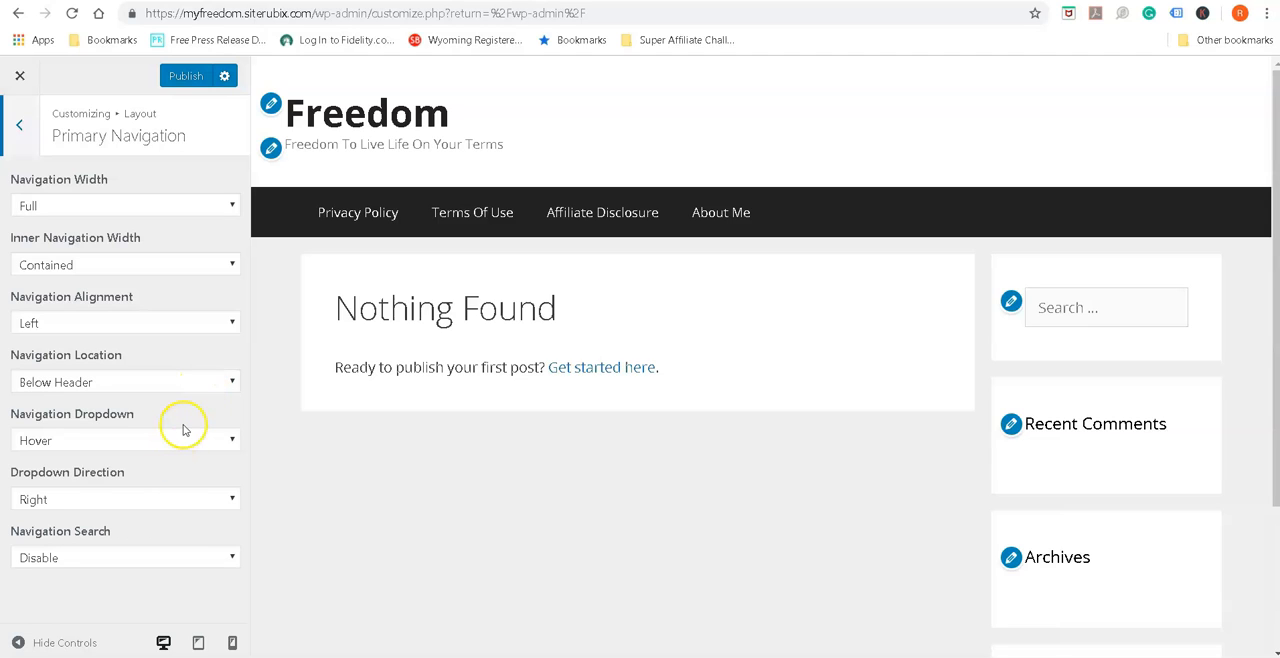
pyautogui.click(230, 443)
pyautogui.click(232, 442)
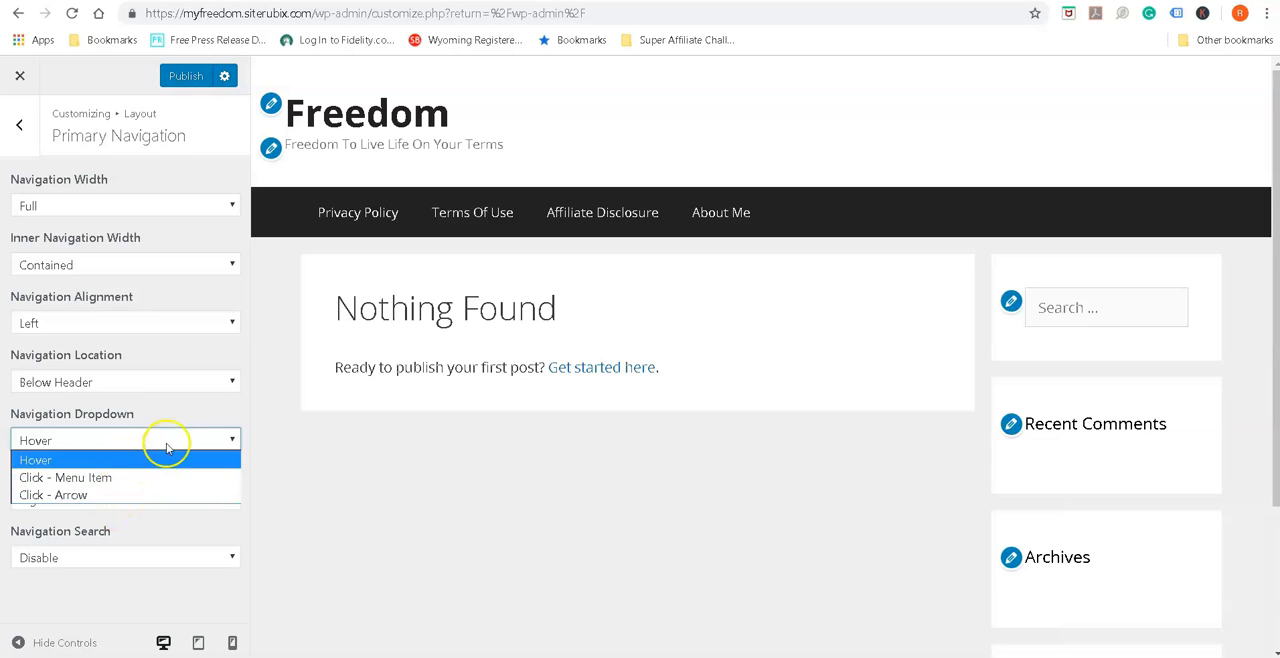
pyautogui.click(233, 443)
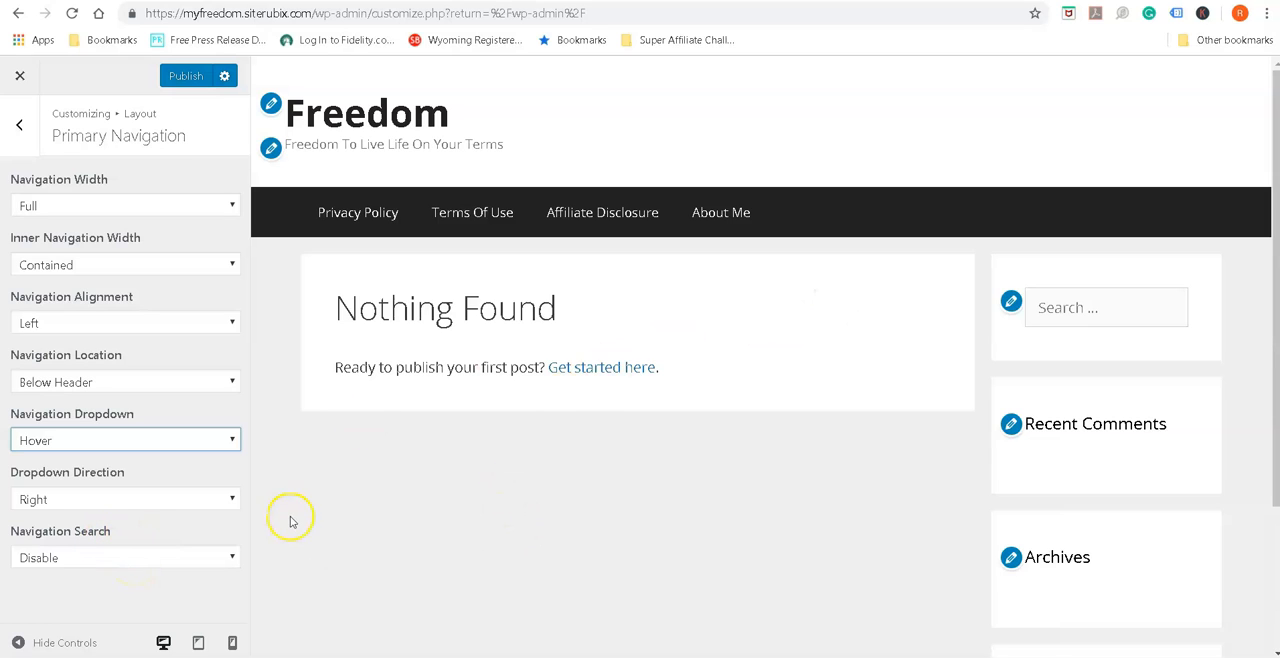
# Enable Navigation Search for the primary navigation and test opening and closing the search field in the preview
pyautogui.click(232, 558)
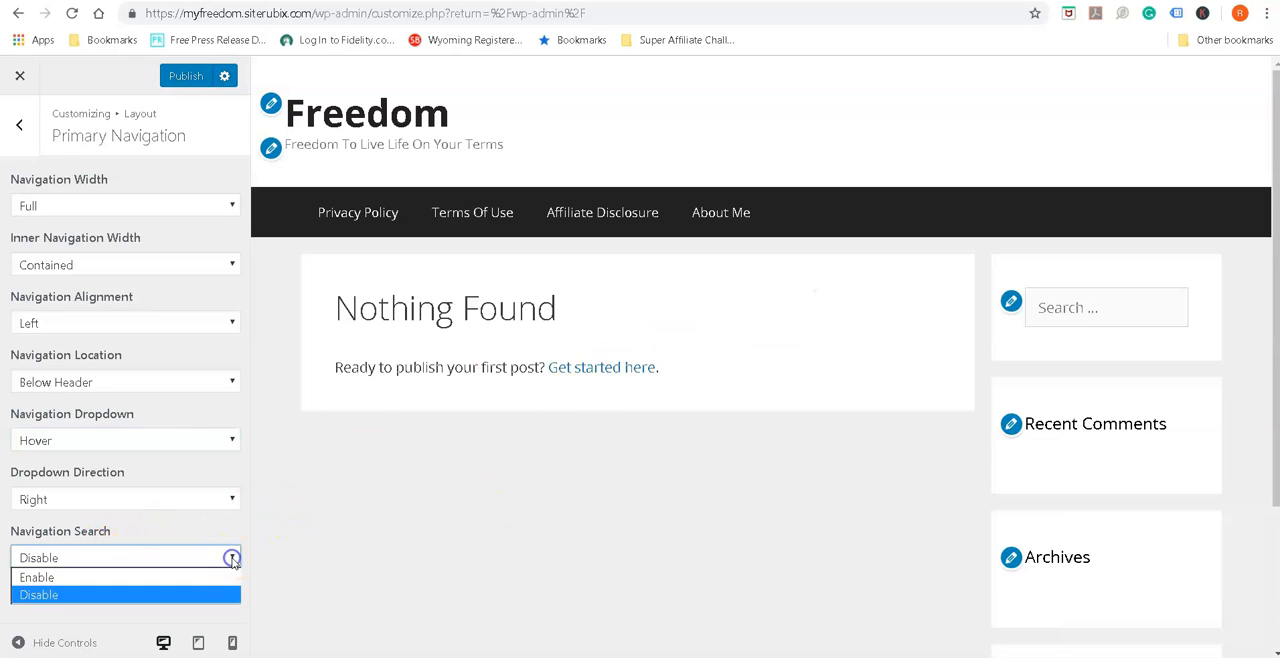
pyautogui.click(78, 573)
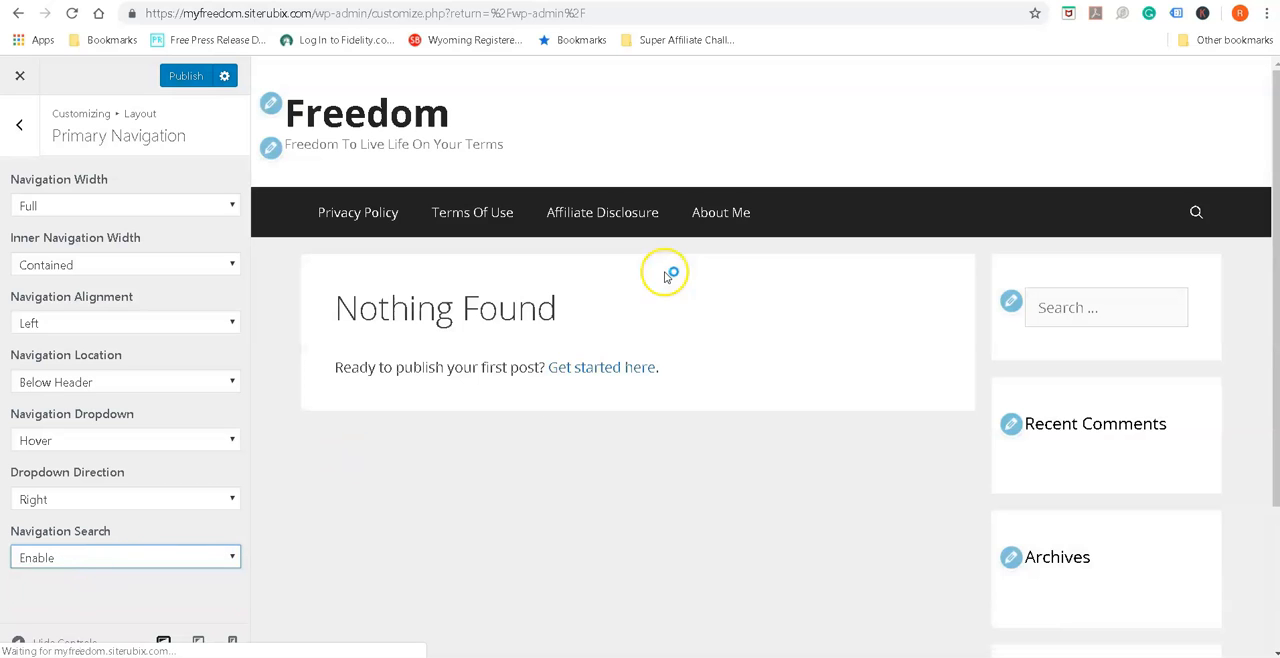
pyautogui.click(1194, 212)
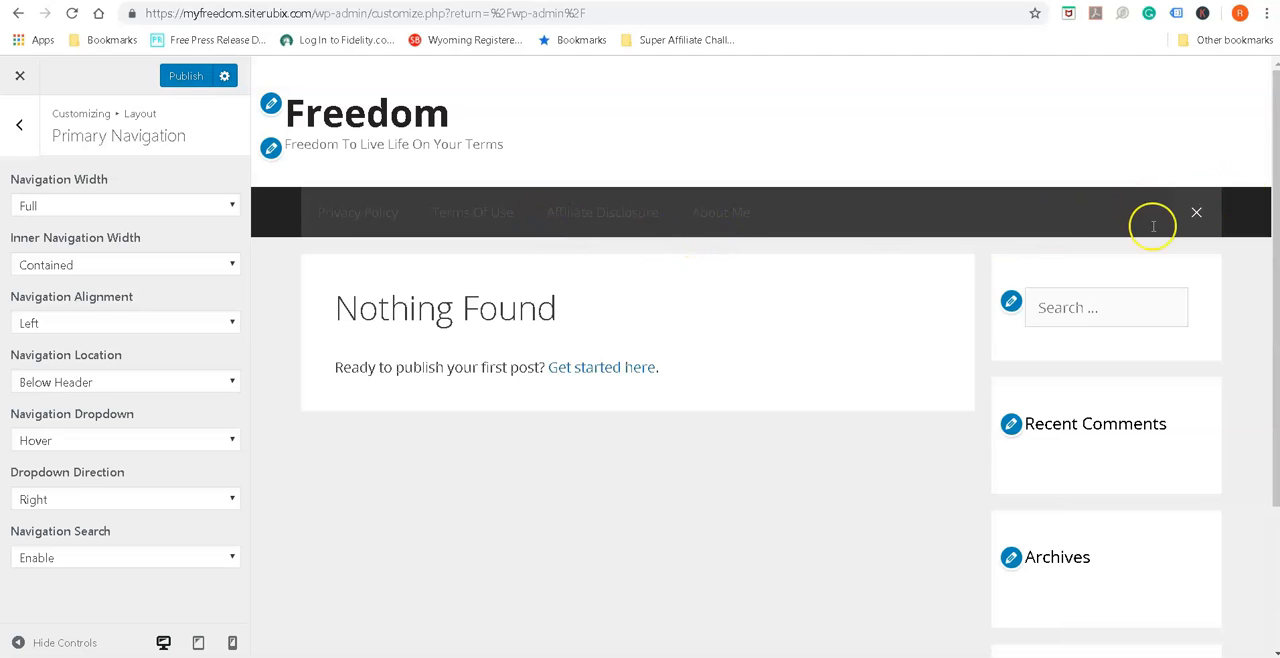
pyautogui.click(1196, 214)
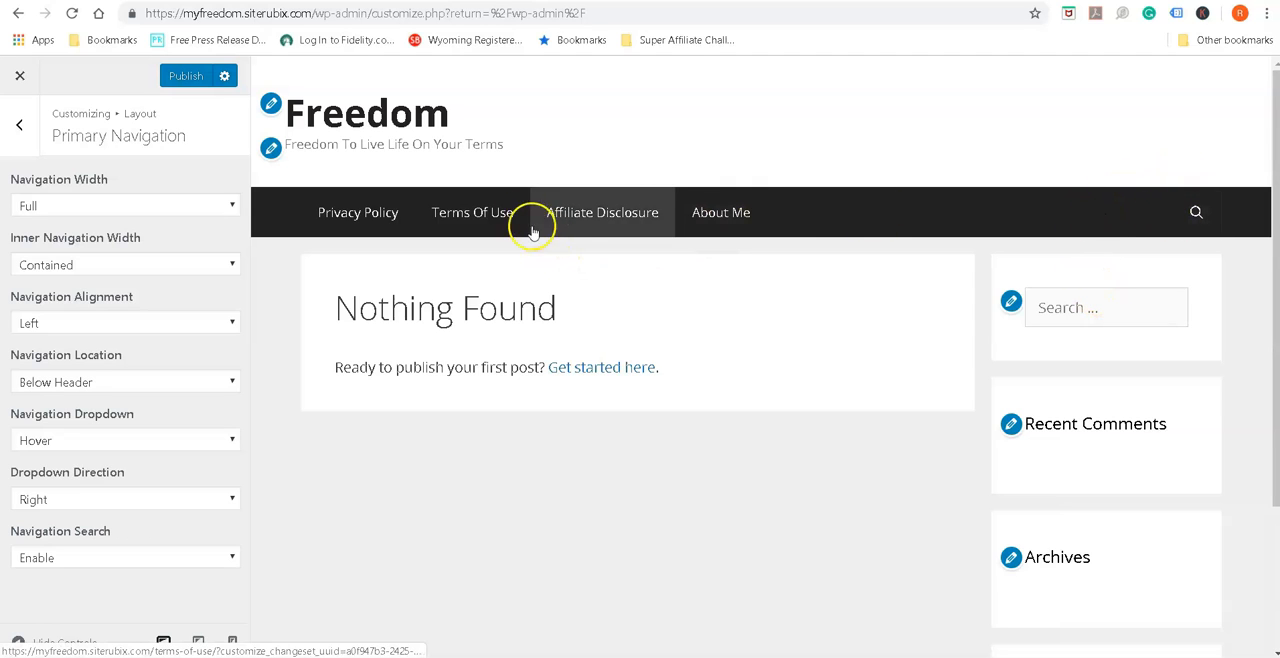
pyautogui.click(20, 127)
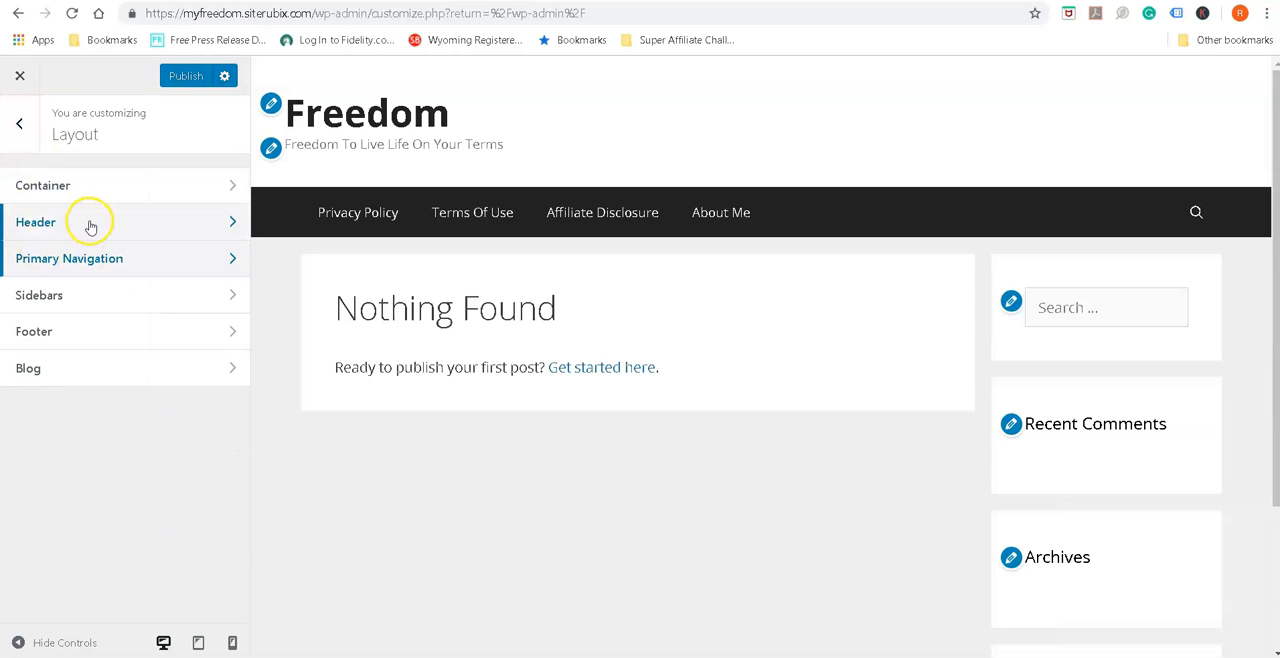
# Review the available Sidebar Layout options in the Sidebars layout settings and return to the main customizer sections
pyautogui.click(229, 295)
pyautogui.click(153, 204)
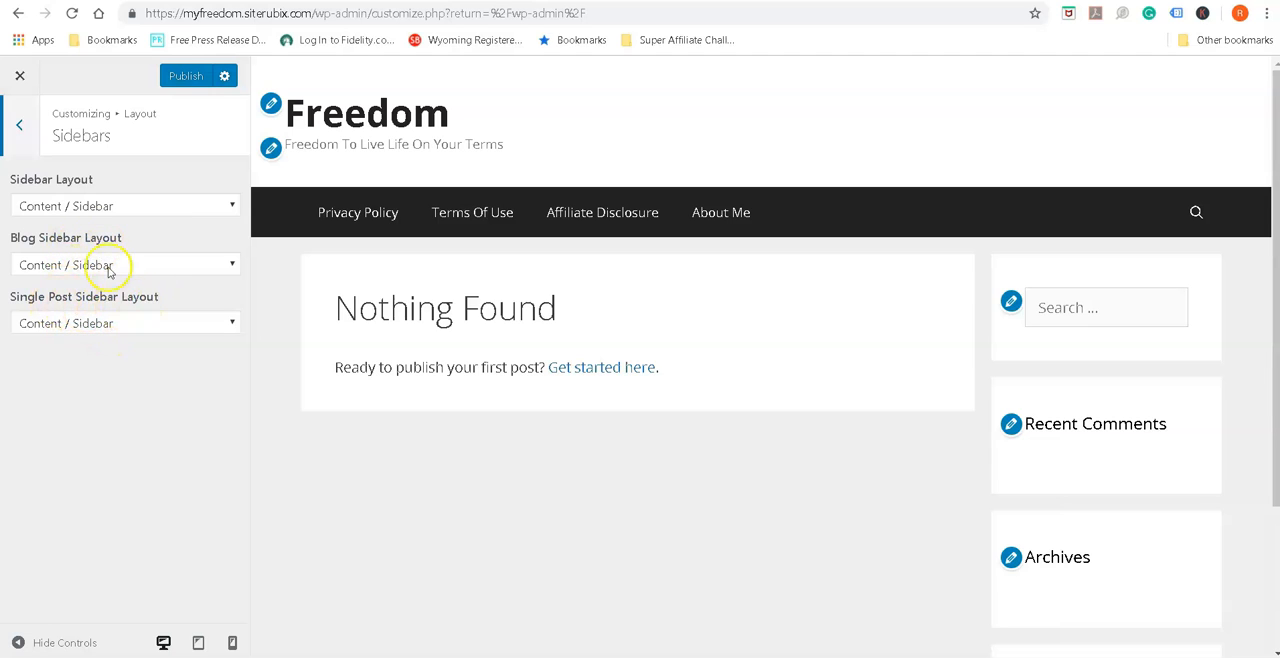
pyautogui.click(229, 207)
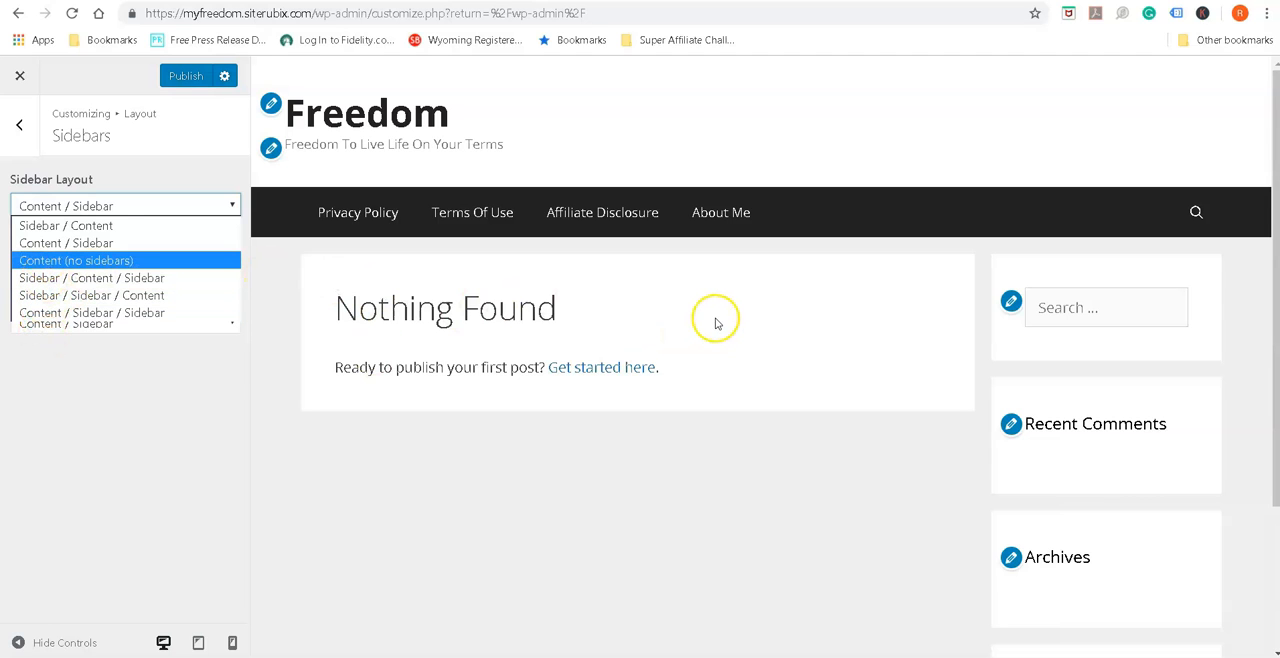
pyautogui.press('Down')
pyautogui.press('Down')
pyautogui.press('Down')
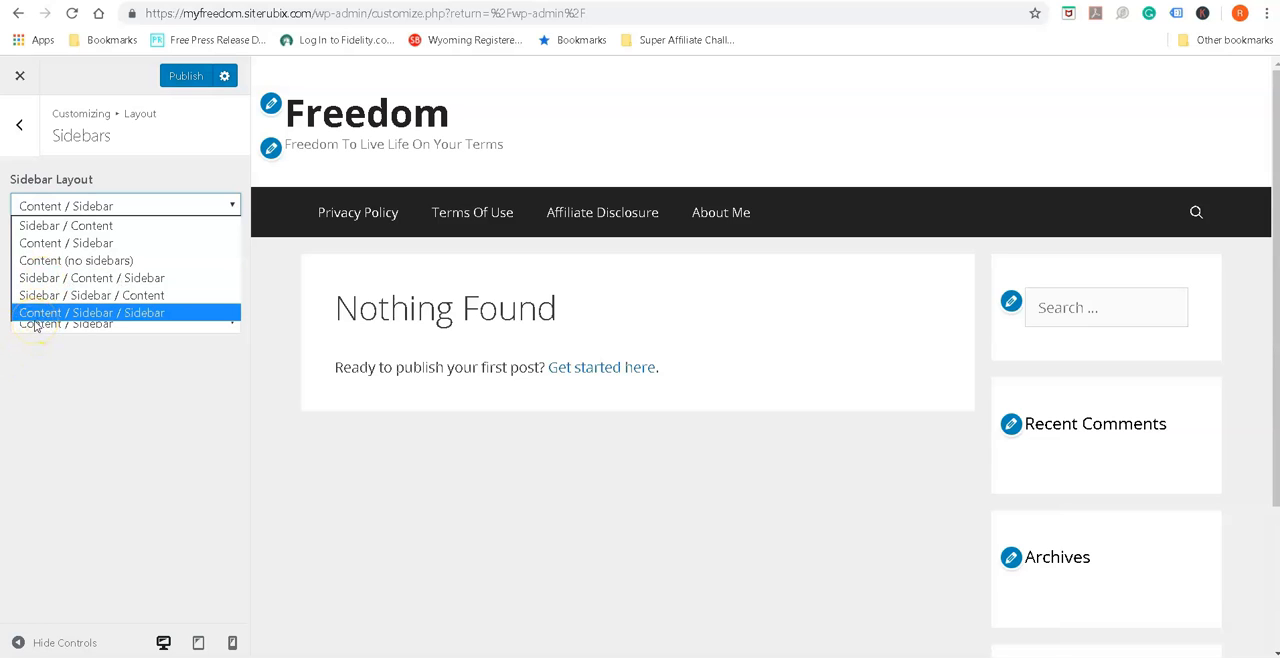
pyautogui.click(41, 229)
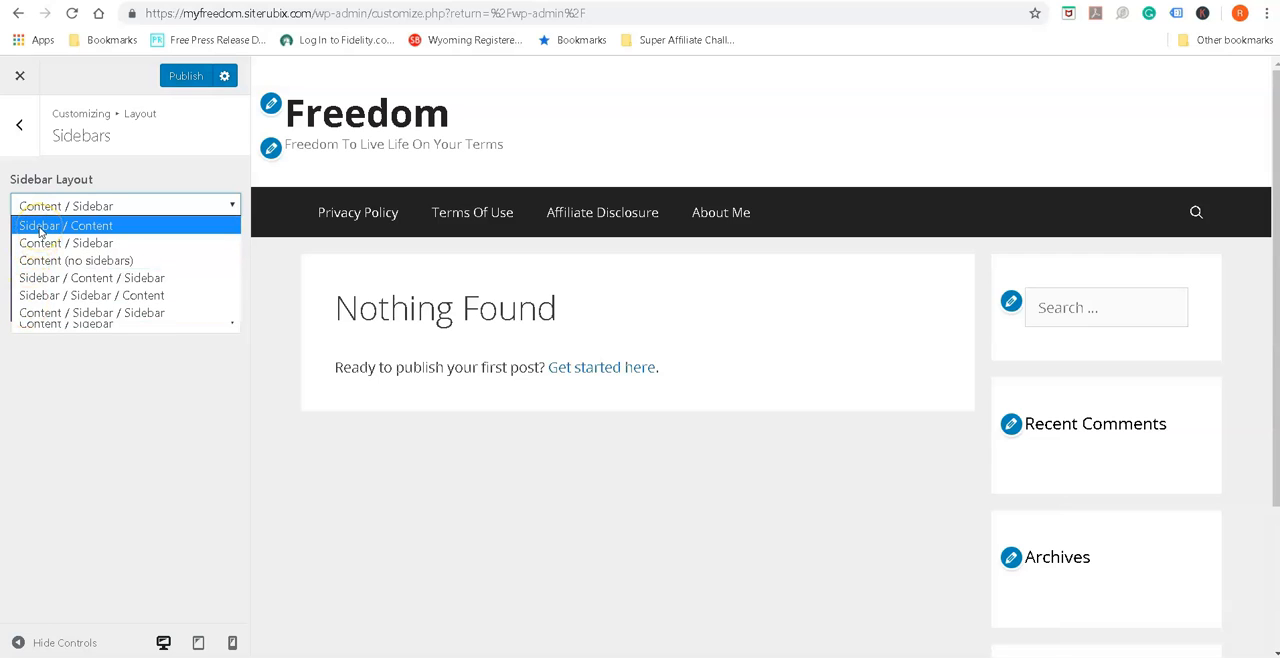
pyautogui.doubleClick(81, 378)
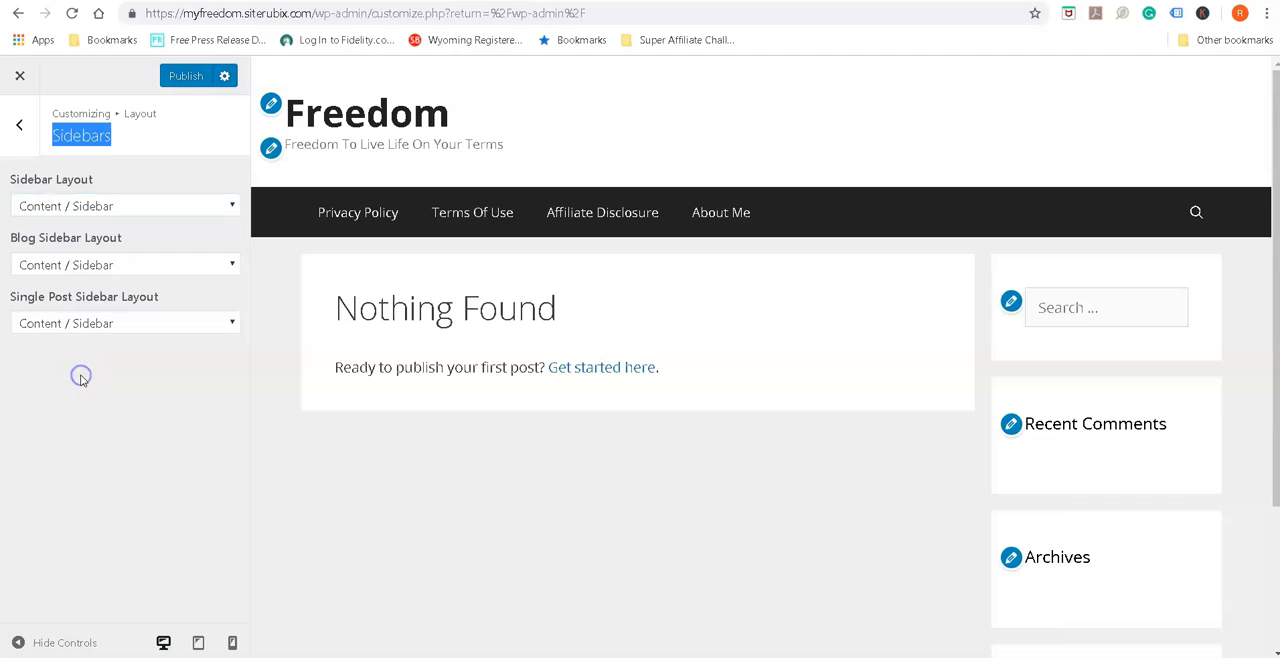
pyautogui.click(16, 125)
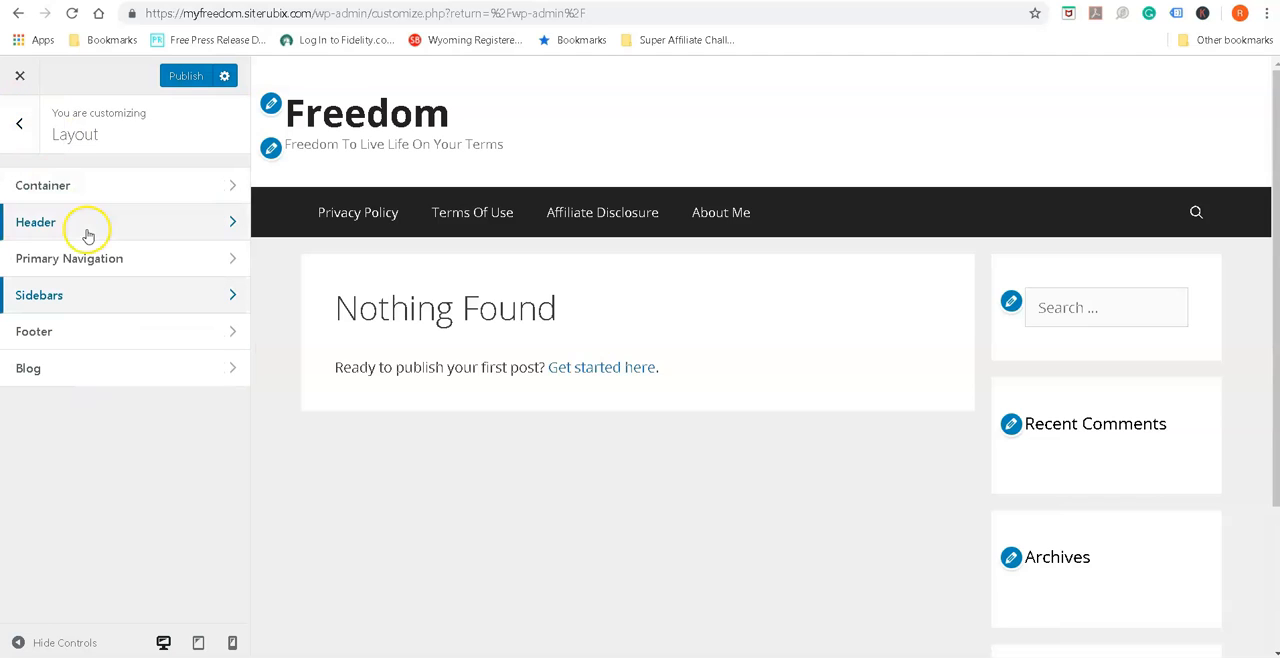
pyautogui.click(16, 124)
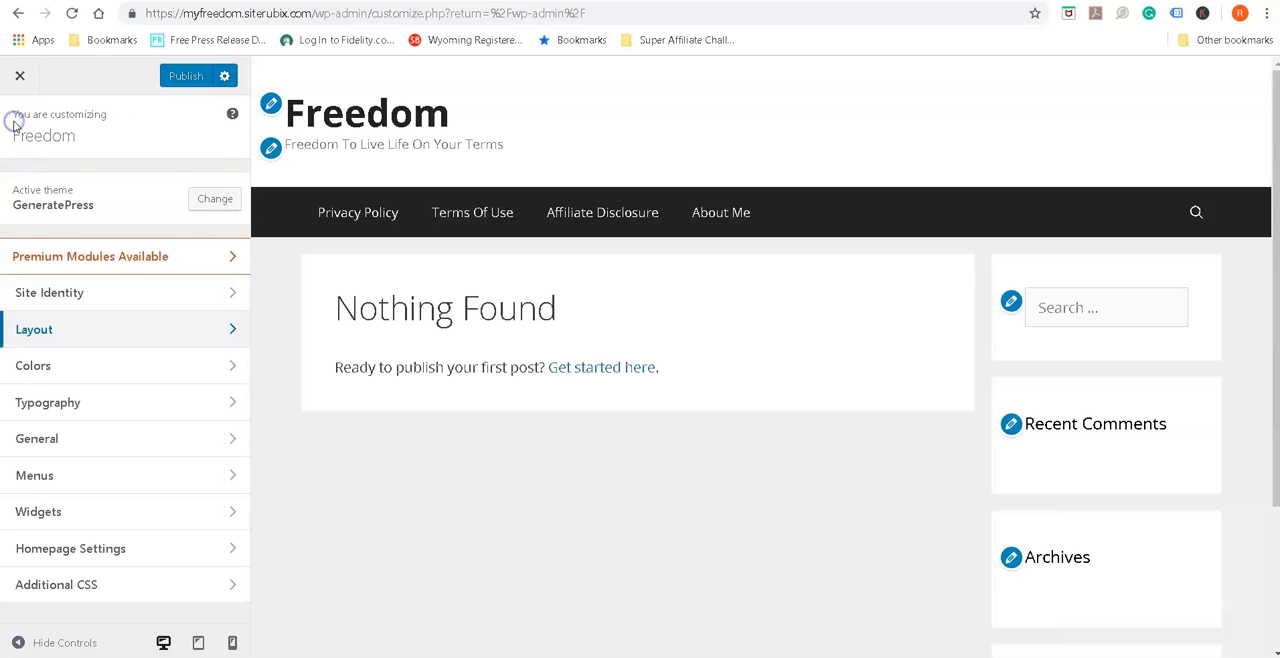
# Look through the Colors settings for the background, text, links, blog post titles and navigation presets
pyautogui.click(232, 368)
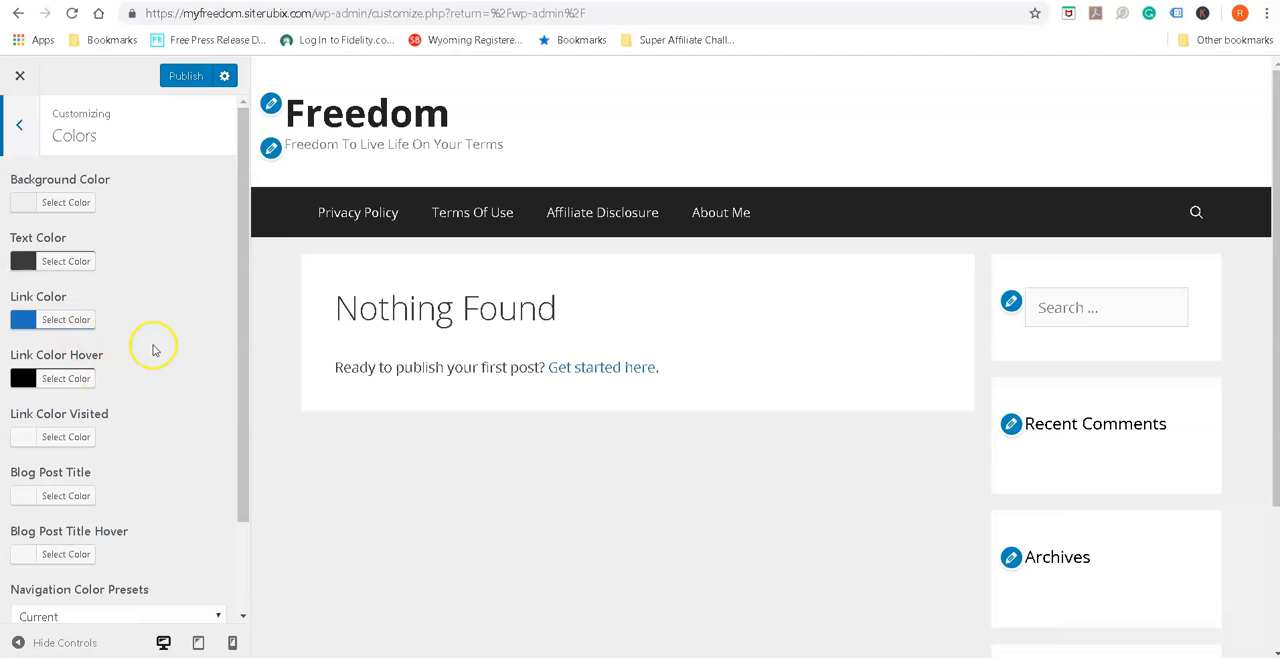
pyautogui.scroll(-1, 153, 350)
pyautogui.scroll(1, 153, 350)
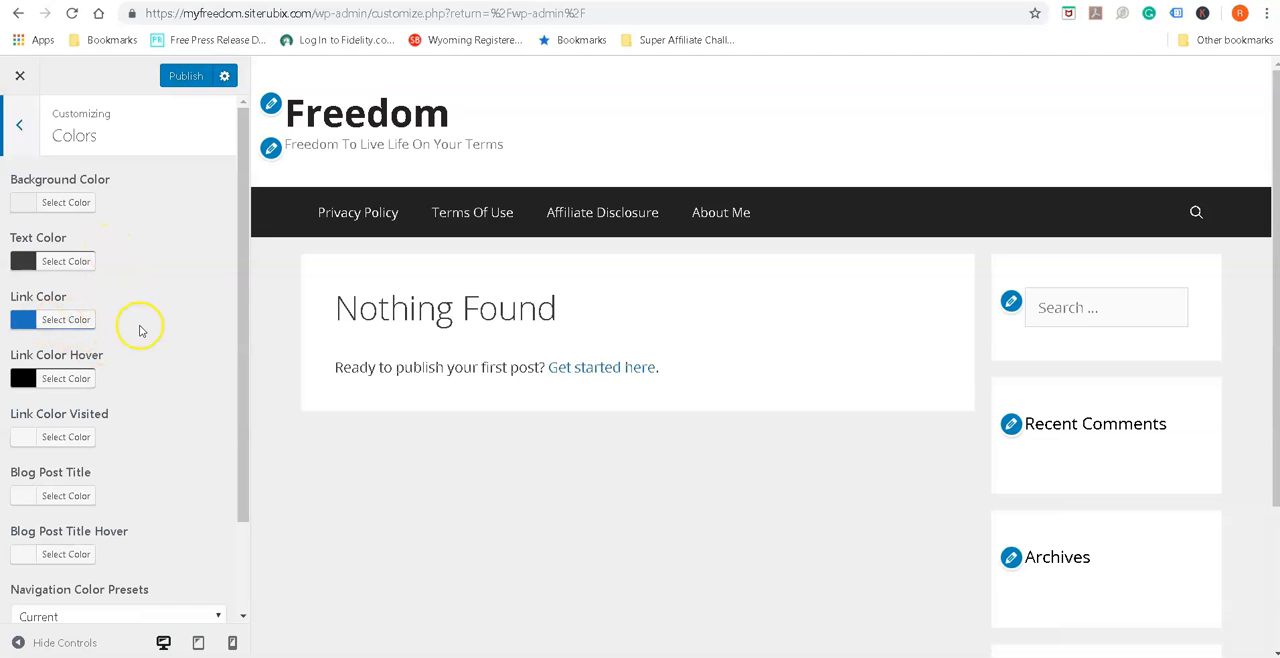
pyautogui.scroll(-2, 157, 381)
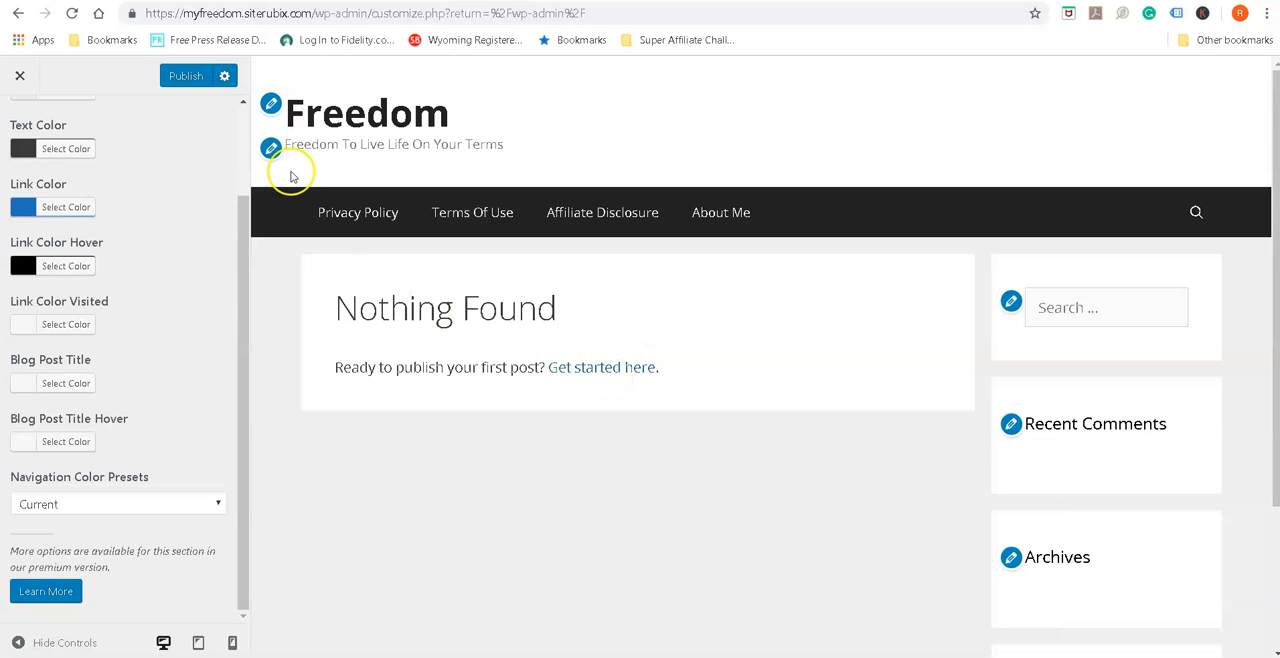
# Review the Typography settings for the body and headings and return to the main customizer sections
pyautogui.scroll(3, 200, 240)
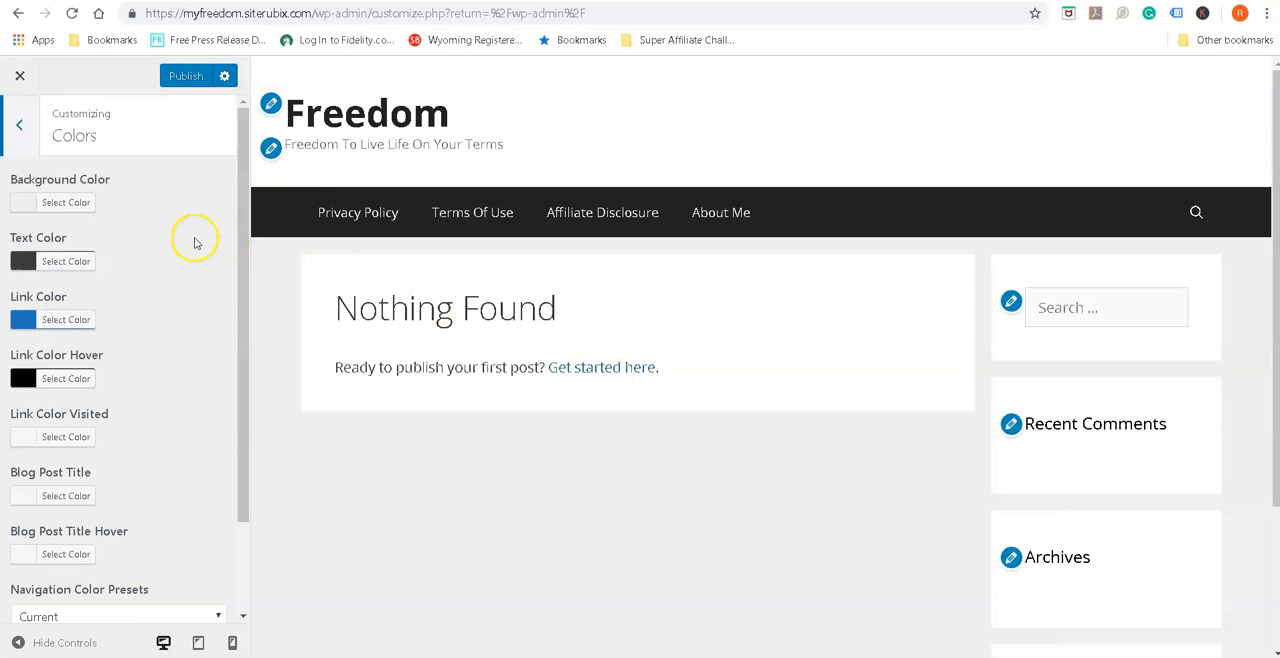
pyautogui.click(38, 131)
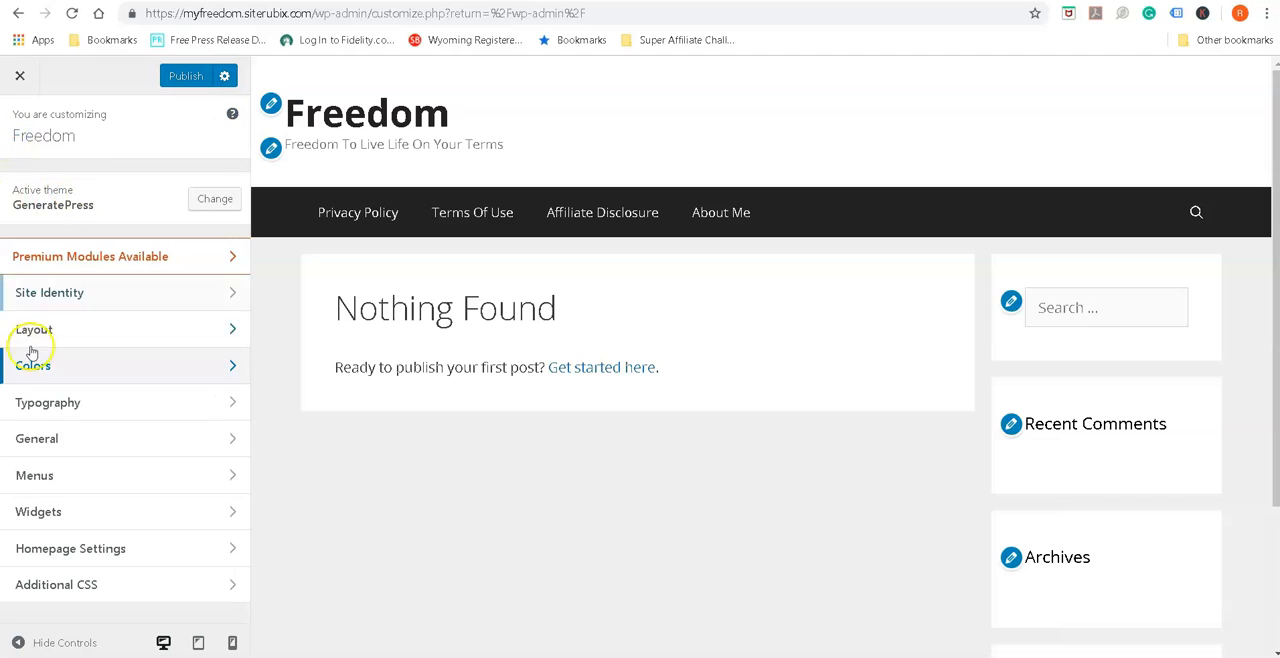
pyautogui.click(226, 405)
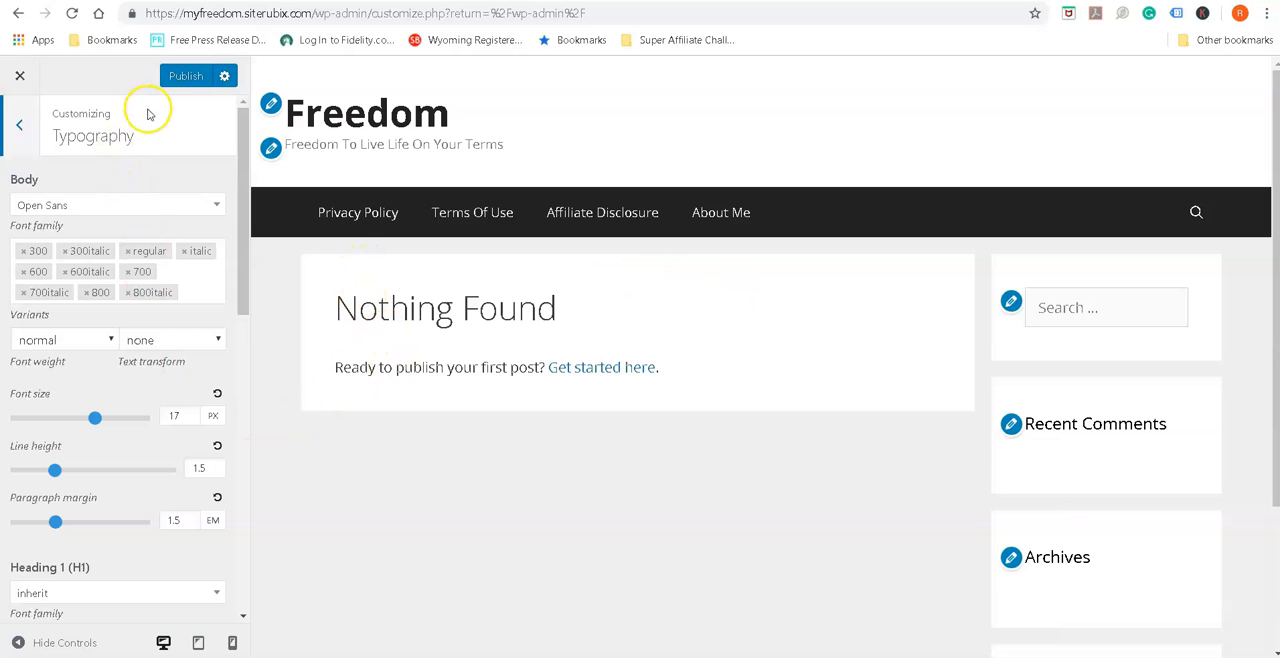
pyautogui.click(29, 127)
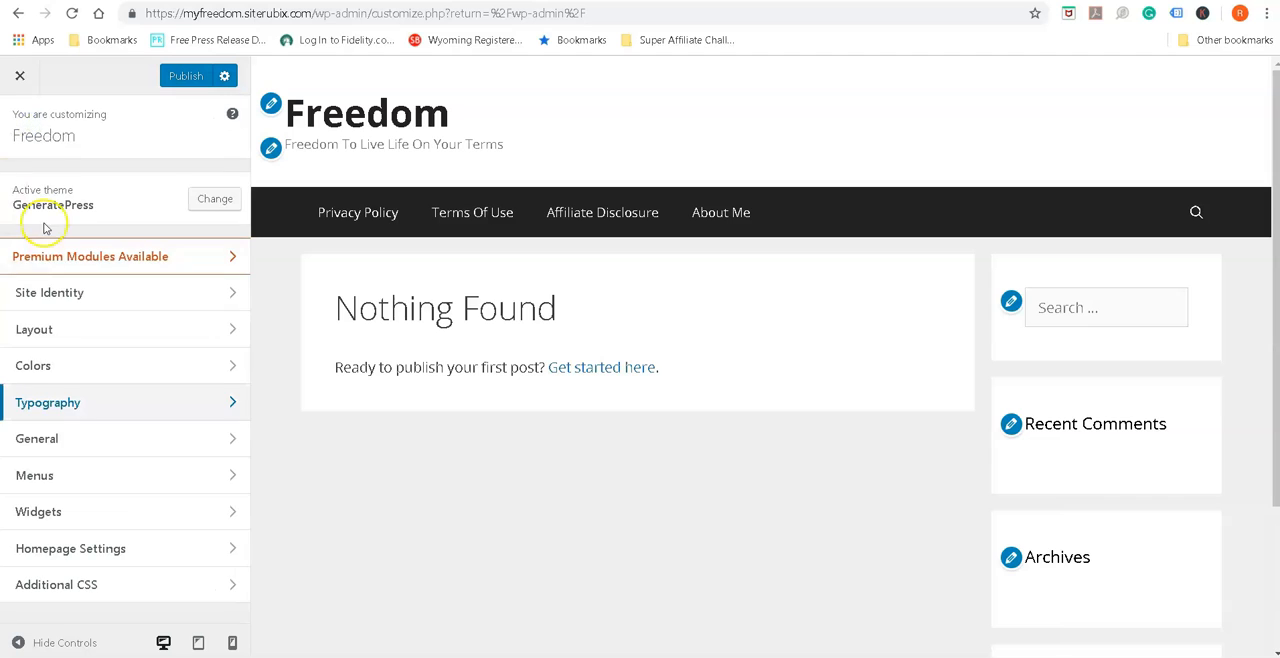
# Create a new menu named Main and assign it to the Primary Menu location
pyautogui.click(231, 481)
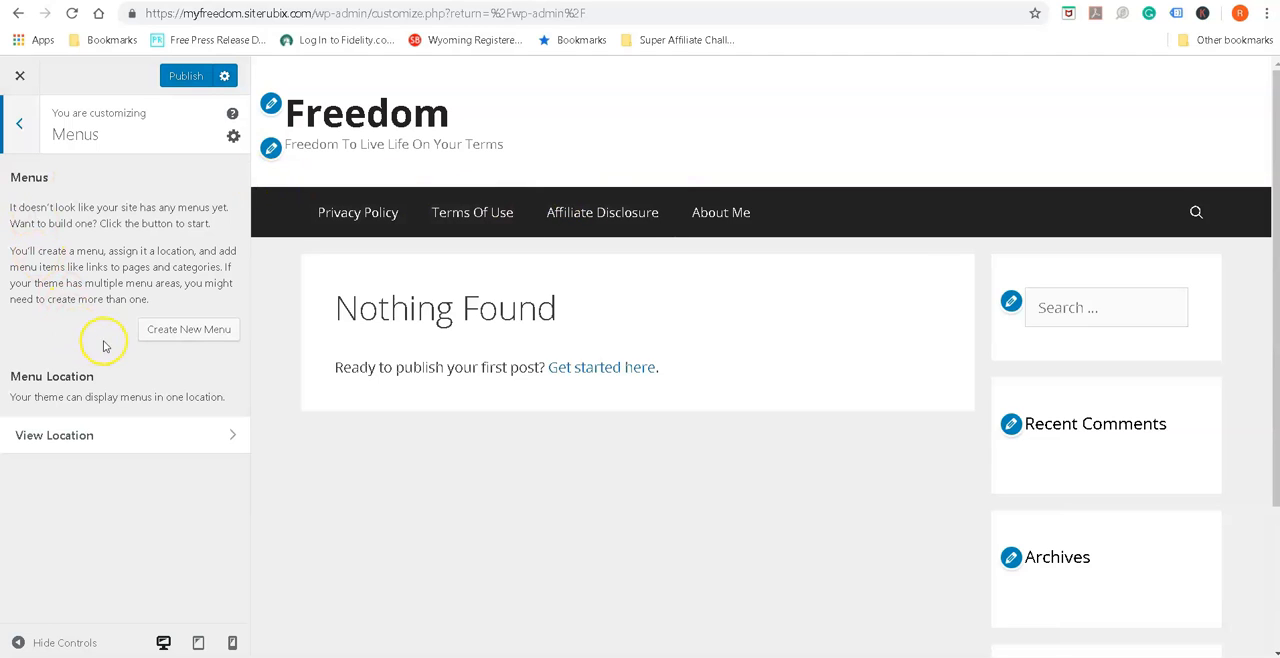
pyautogui.click(166, 329)
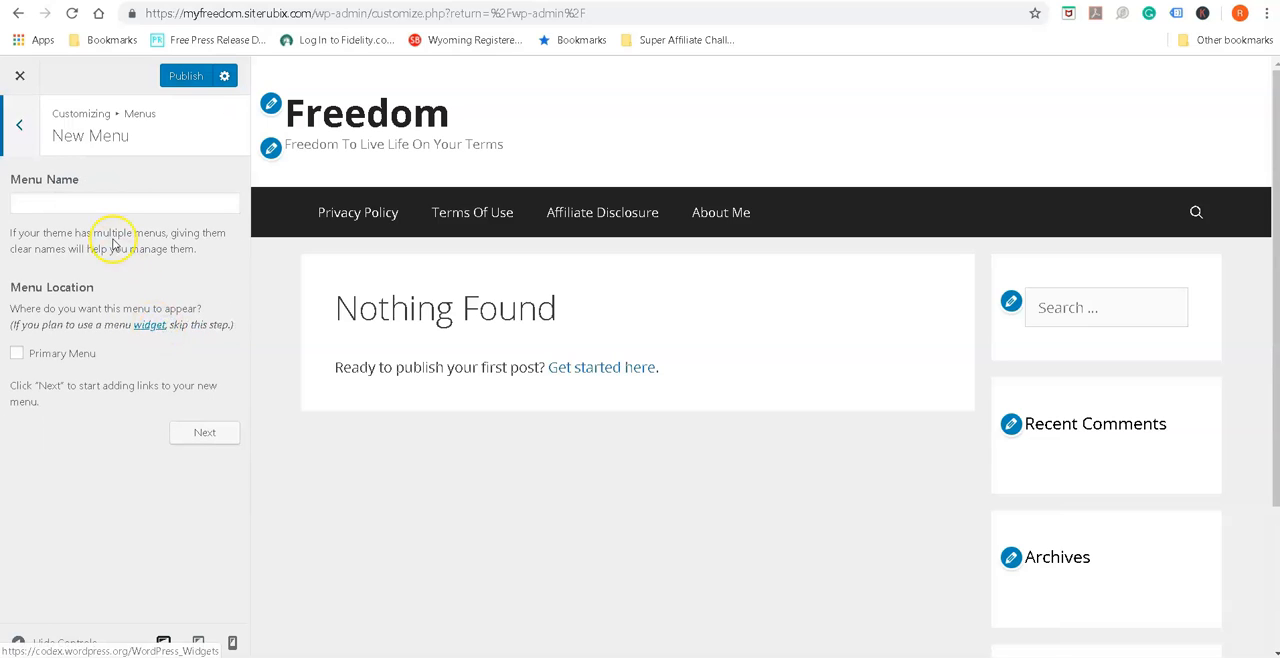
pyautogui.click(107, 200)
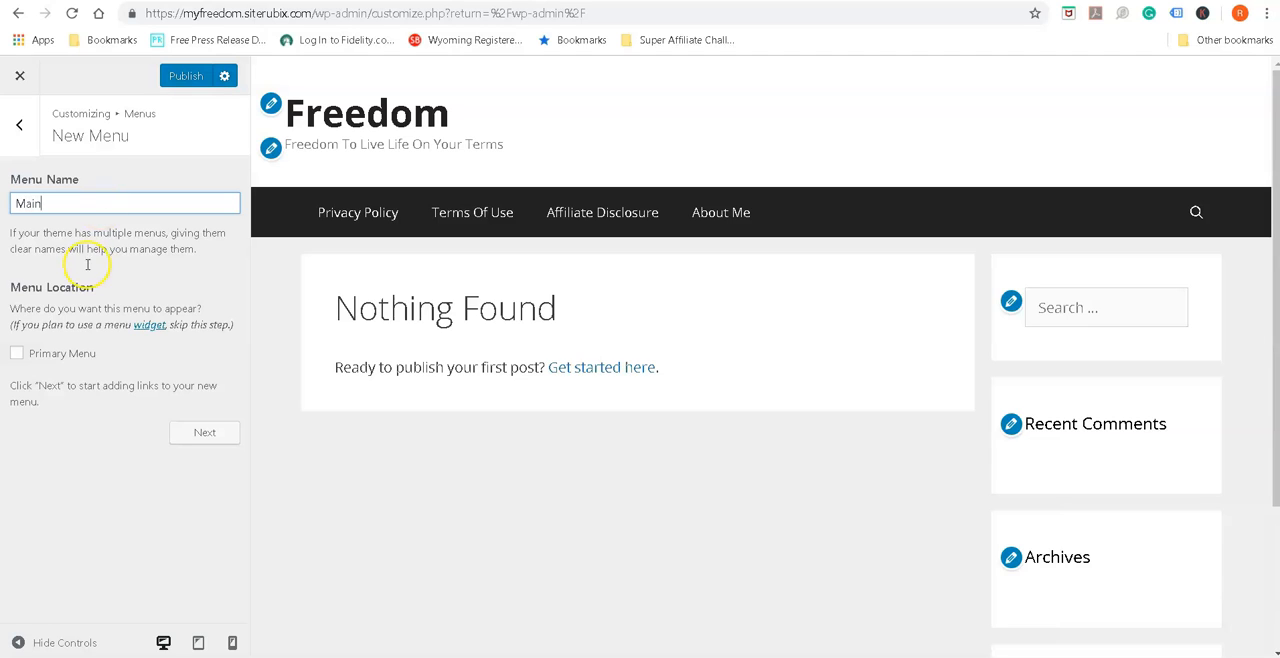
pyautogui.click(16, 355)
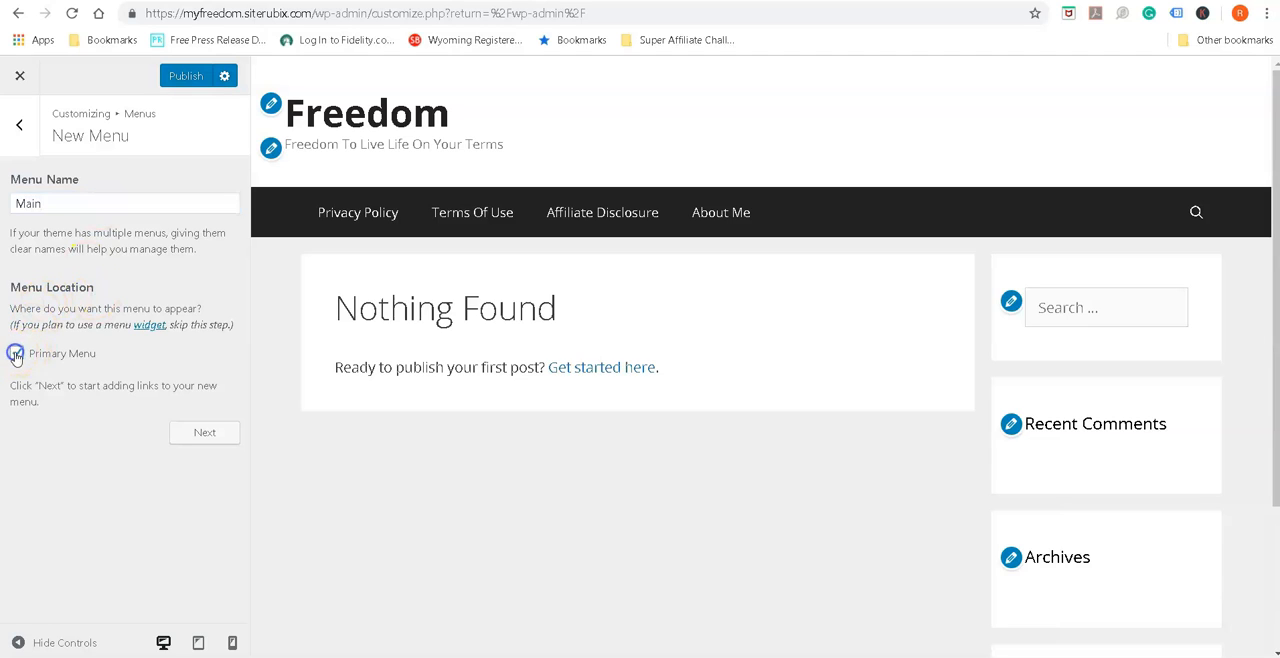
pyautogui.click(186, 435)
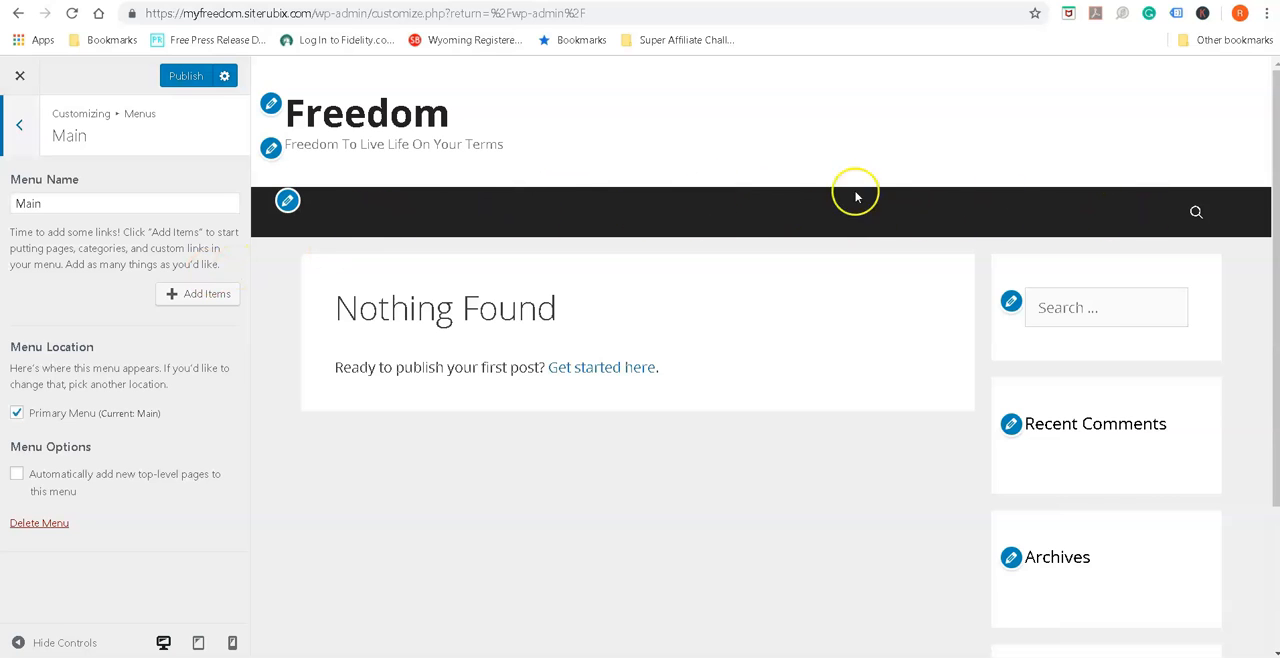
# Add the About Me, Affiliate Disclosure, Terms Of Use and Privacy Policy pages to the Main menu and check the available categories
pyautogui.click(179, 299)
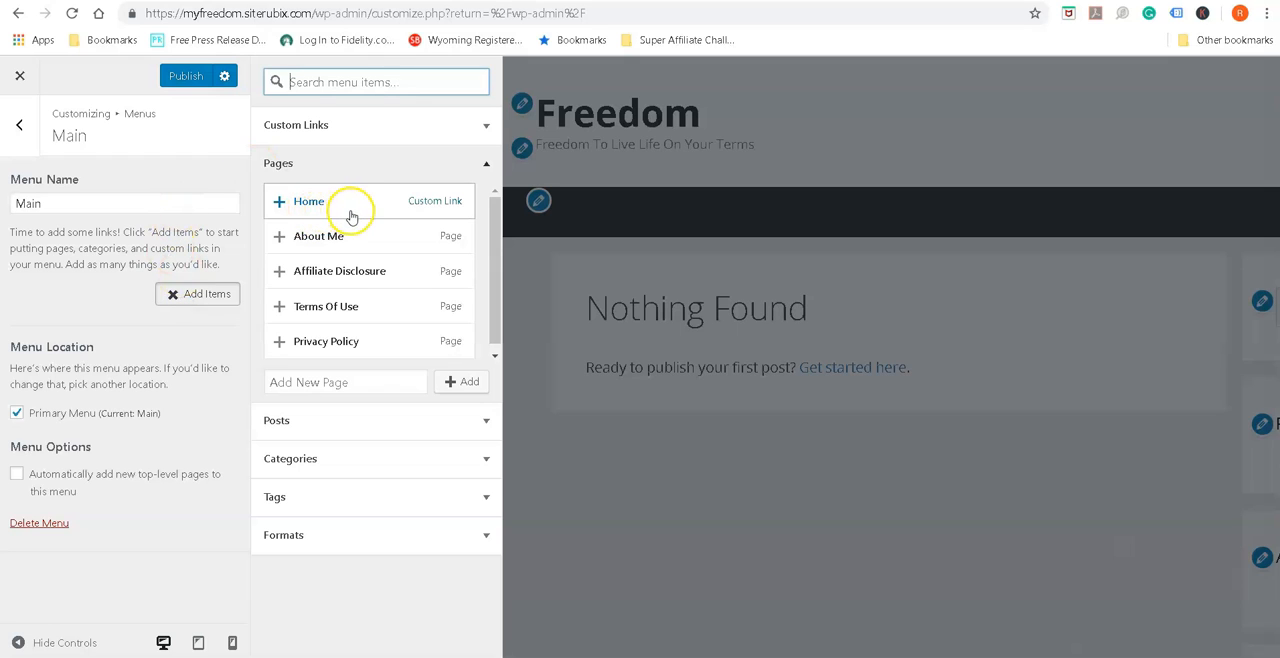
pyautogui.click(279, 240)
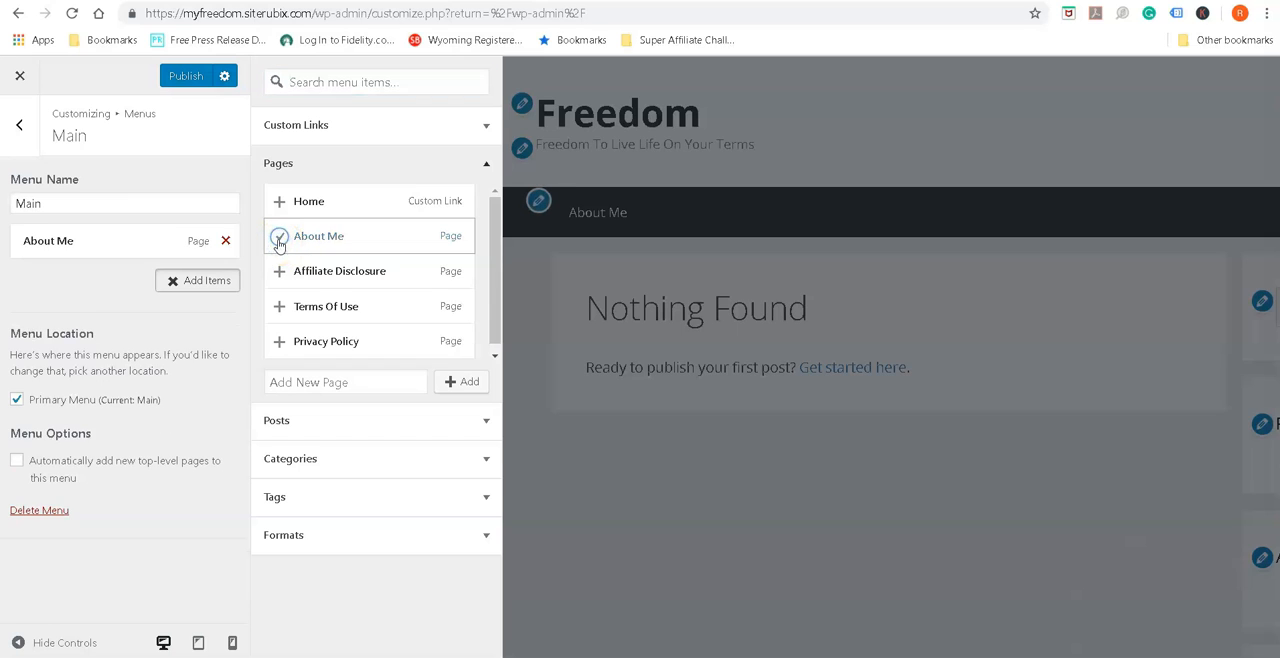
pyautogui.click(276, 278)
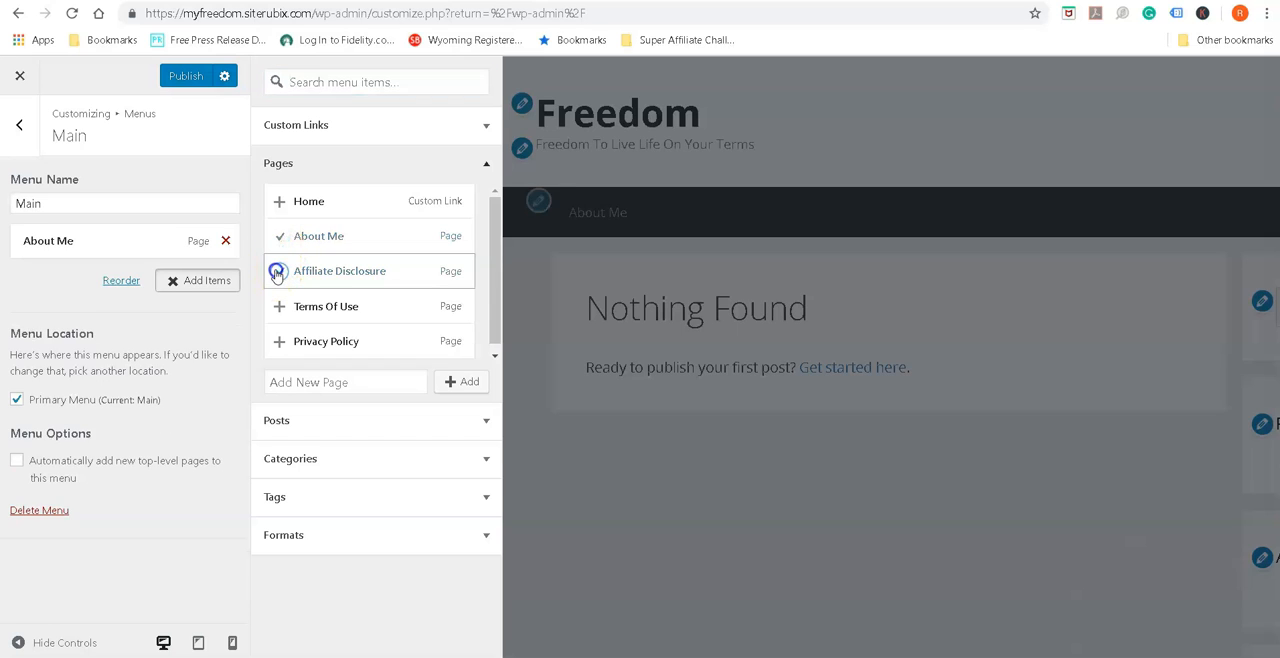
pyautogui.click(278, 305)
pyautogui.click(279, 341)
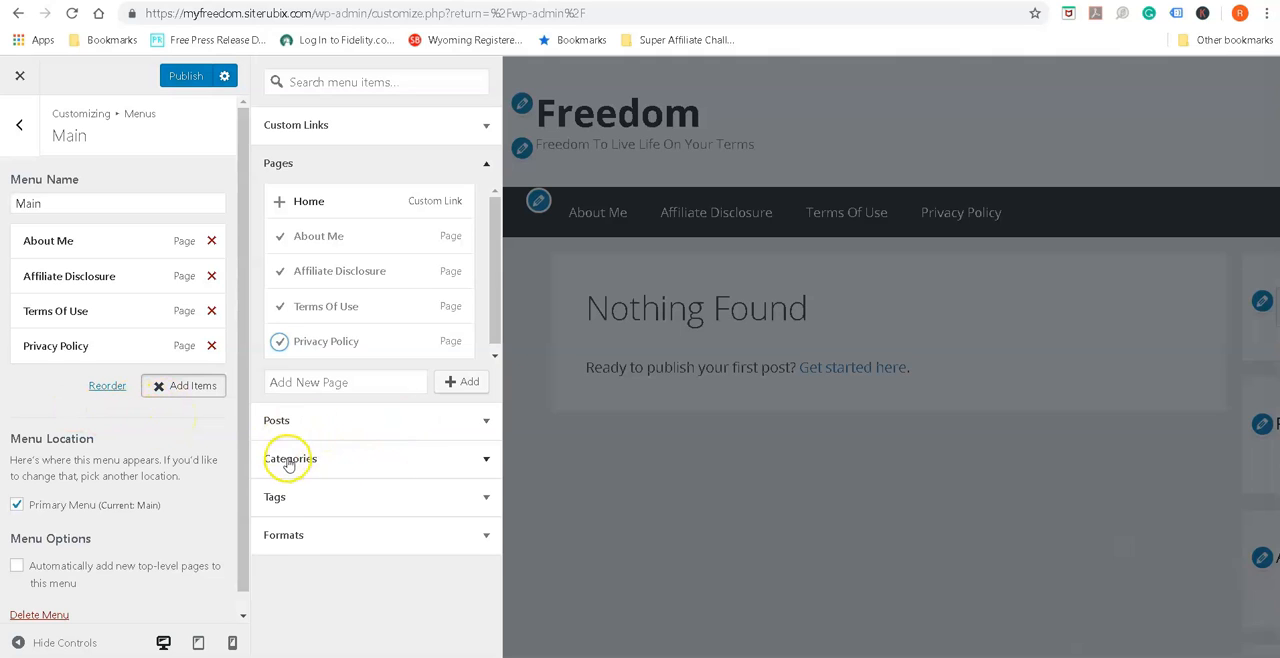
pyautogui.click(486, 459)
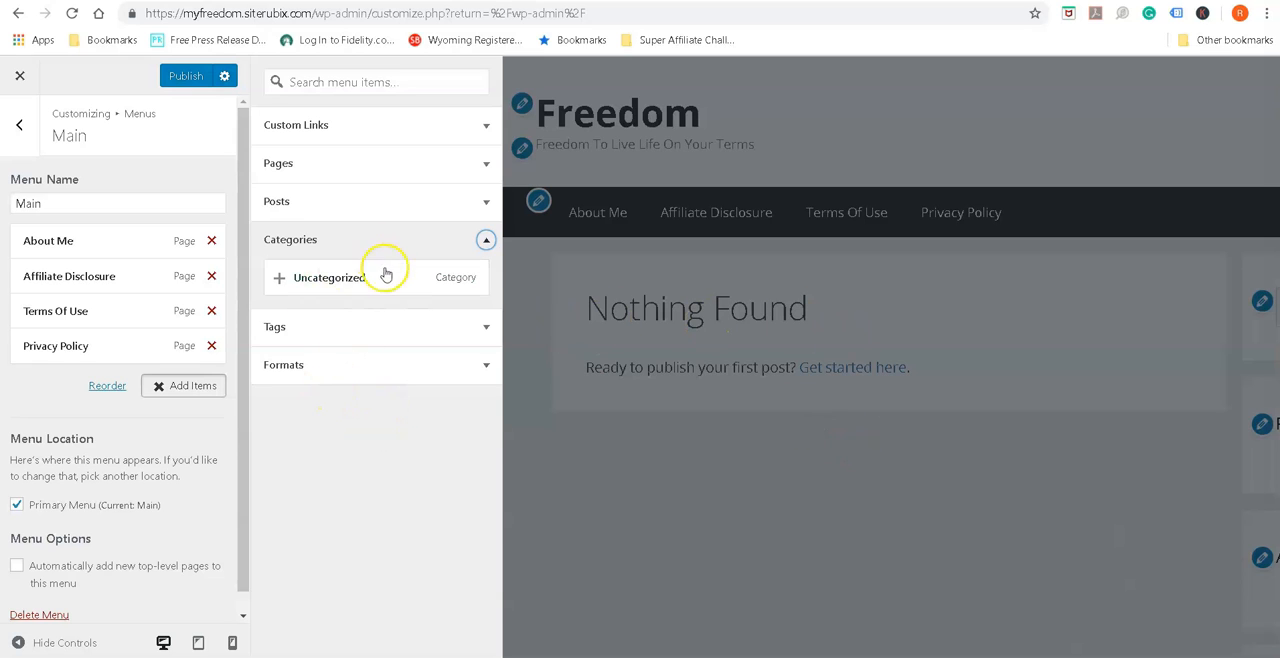
# Publish the customizer changes with the Main menu and close the customizer
pyautogui.click(20, 125)
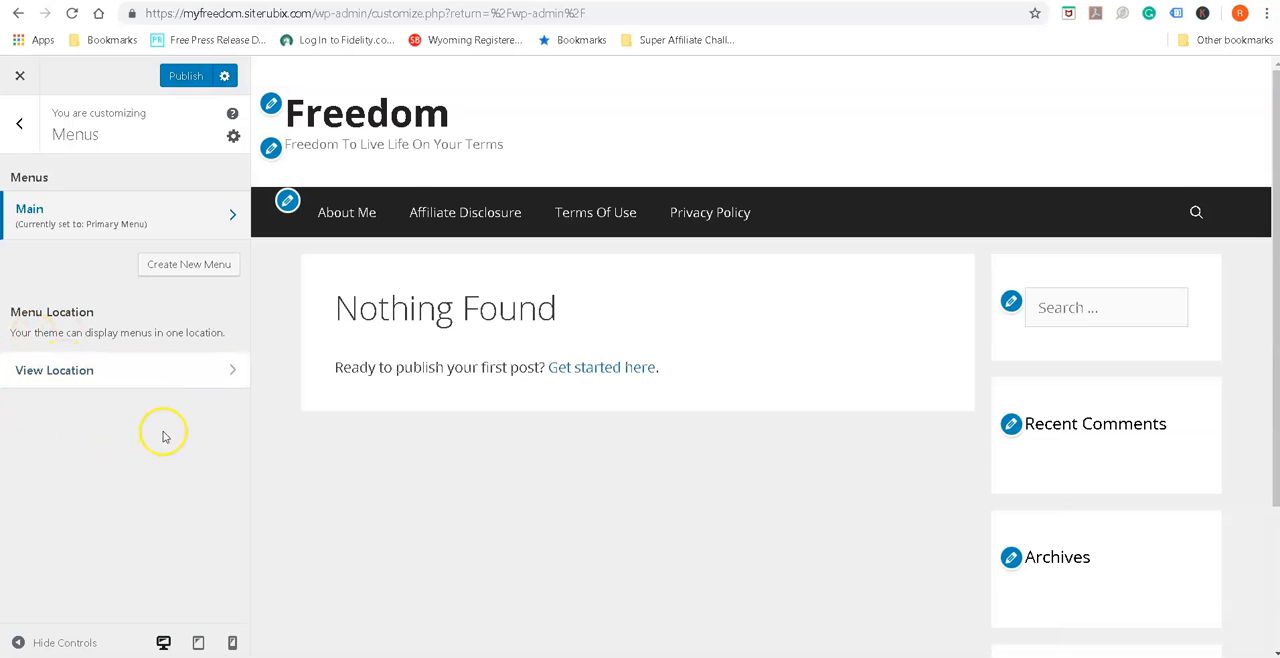
pyautogui.click(183, 78)
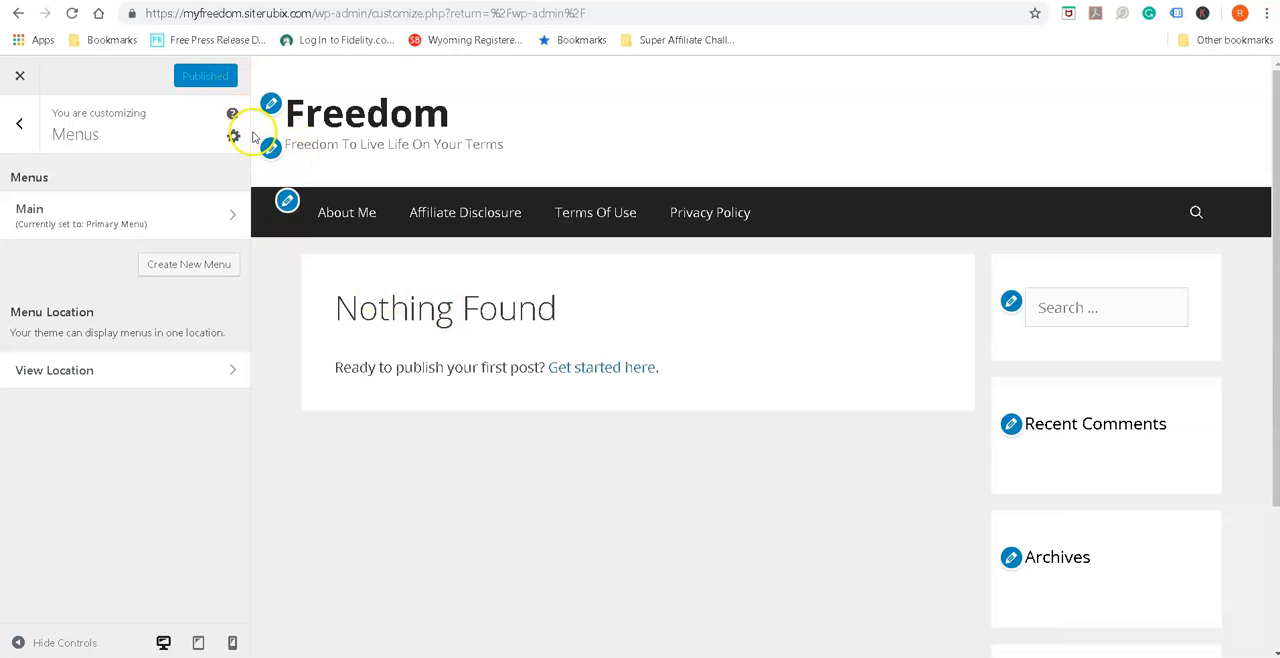
pyautogui.click(17, 78)
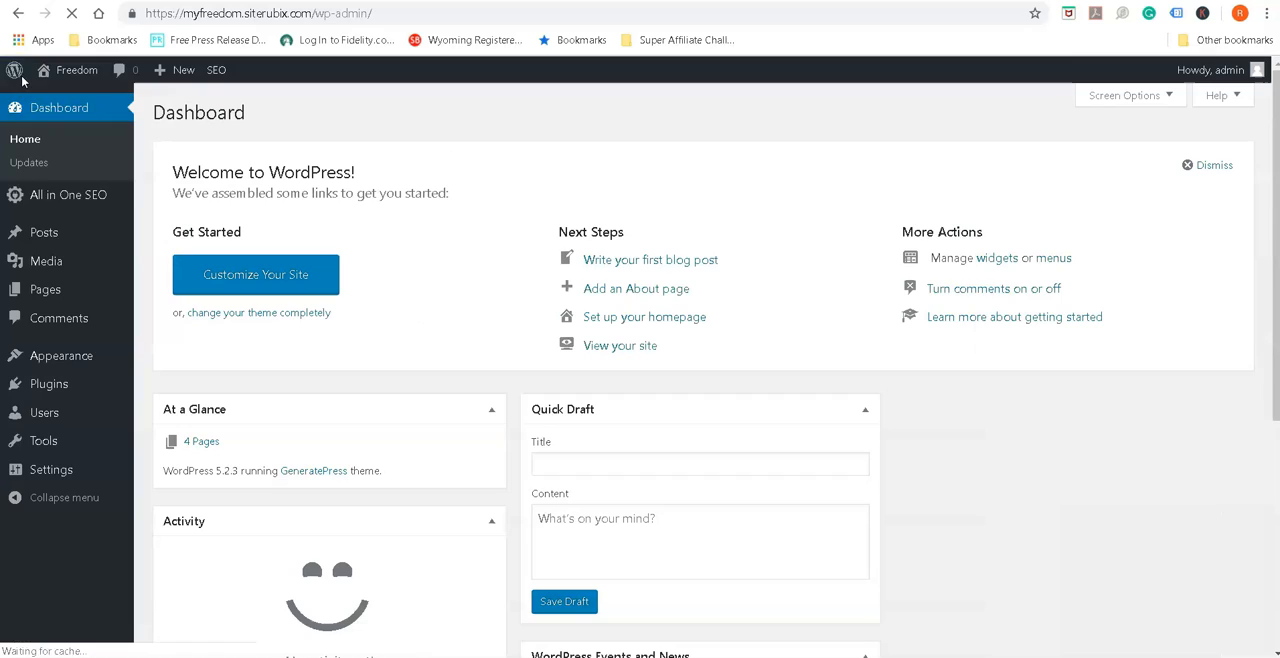
# Visit the live site and look over its header, navigation menu, content area and sidebar
pyautogui.moveTo(82, 76)
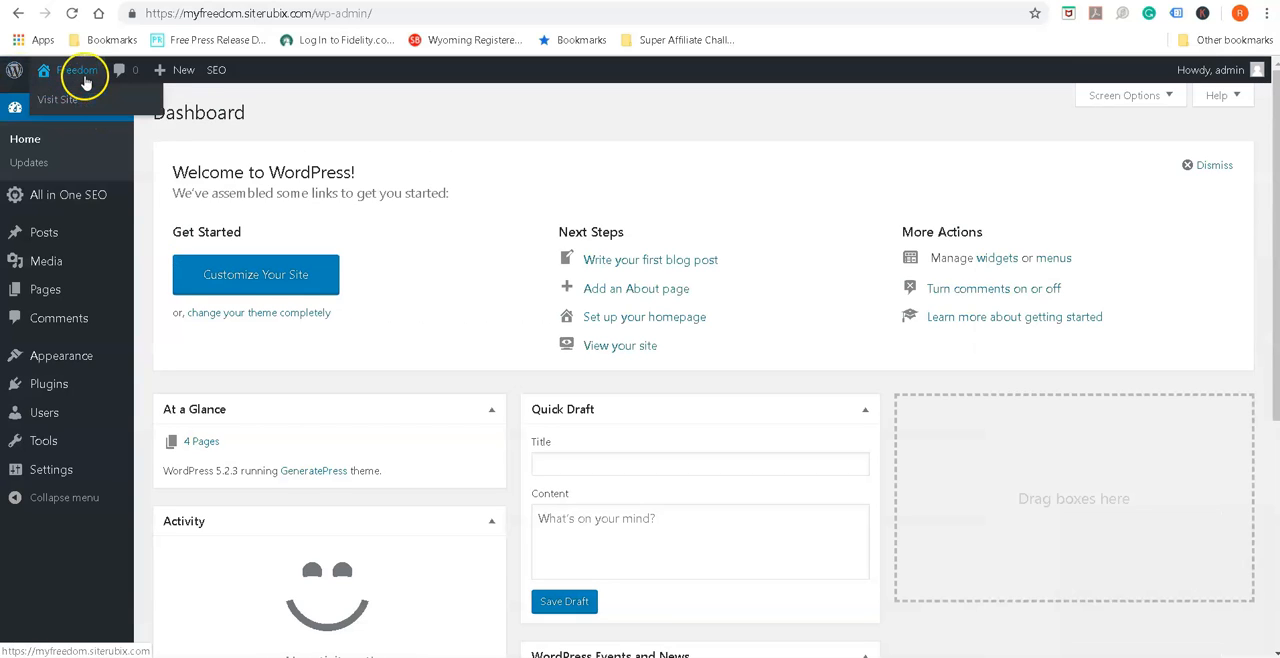
pyautogui.click(66, 101)
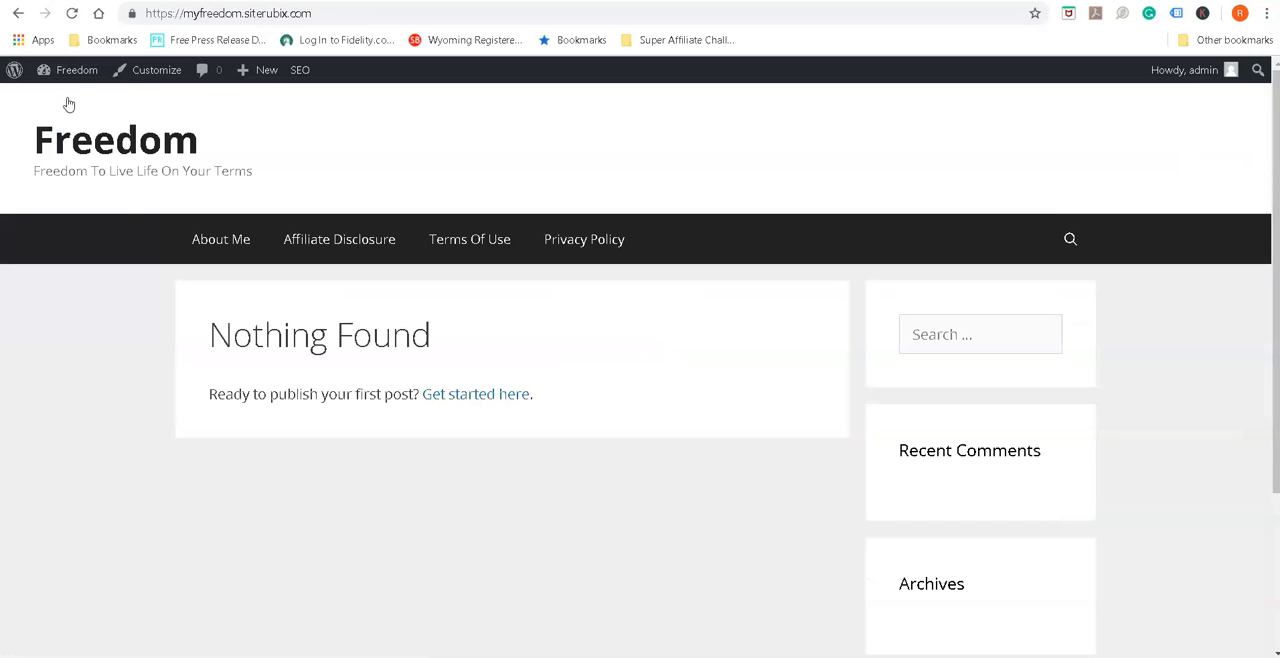
pyautogui.moveTo(80, 90)
pyautogui.scroll(-2, 520, 434)
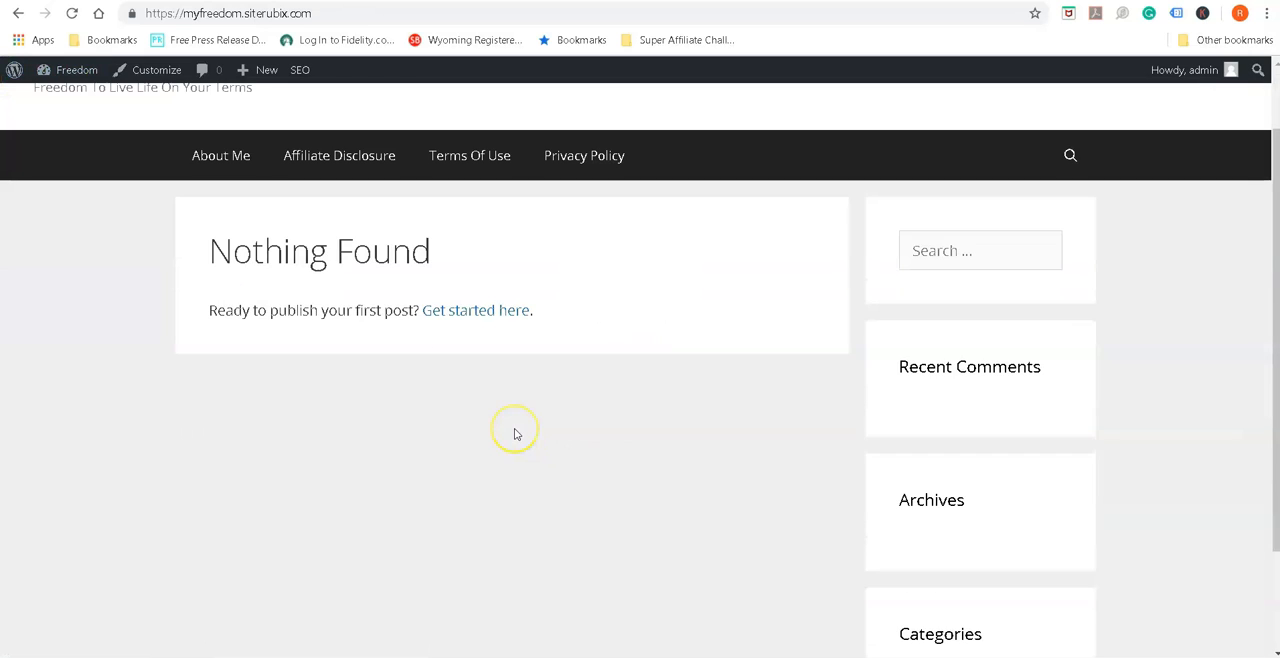
pyautogui.scroll(2, 516, 434)
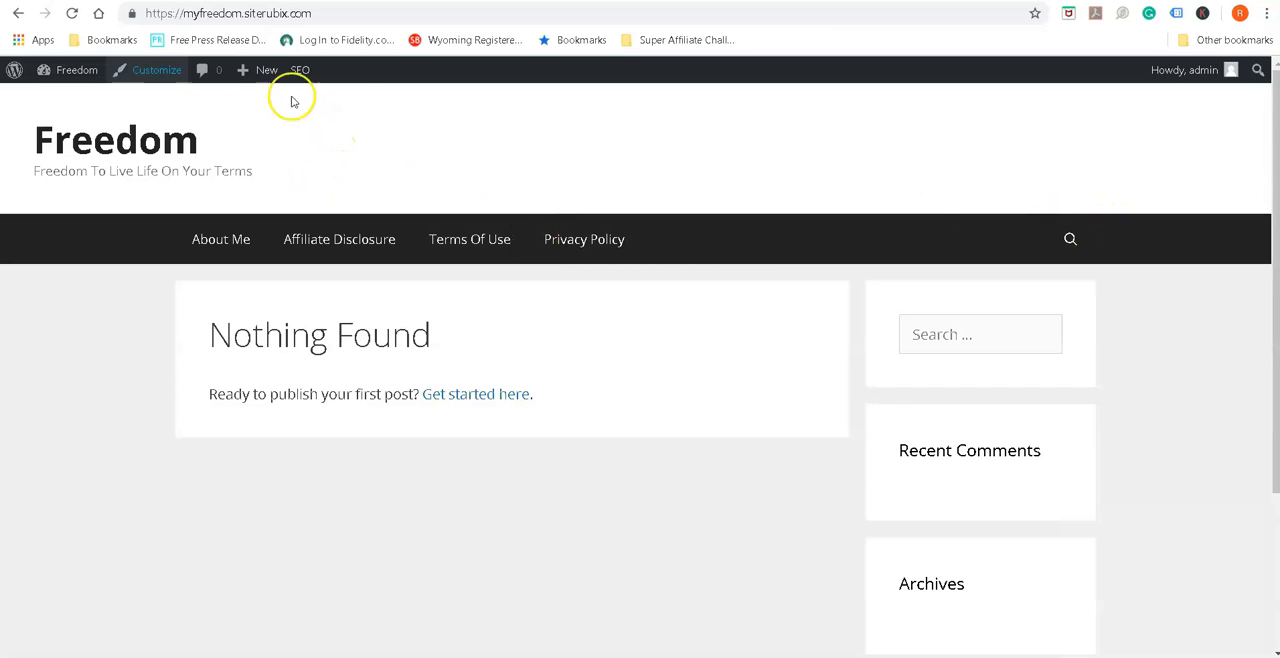
pyautogui.moveTo(281, 86)
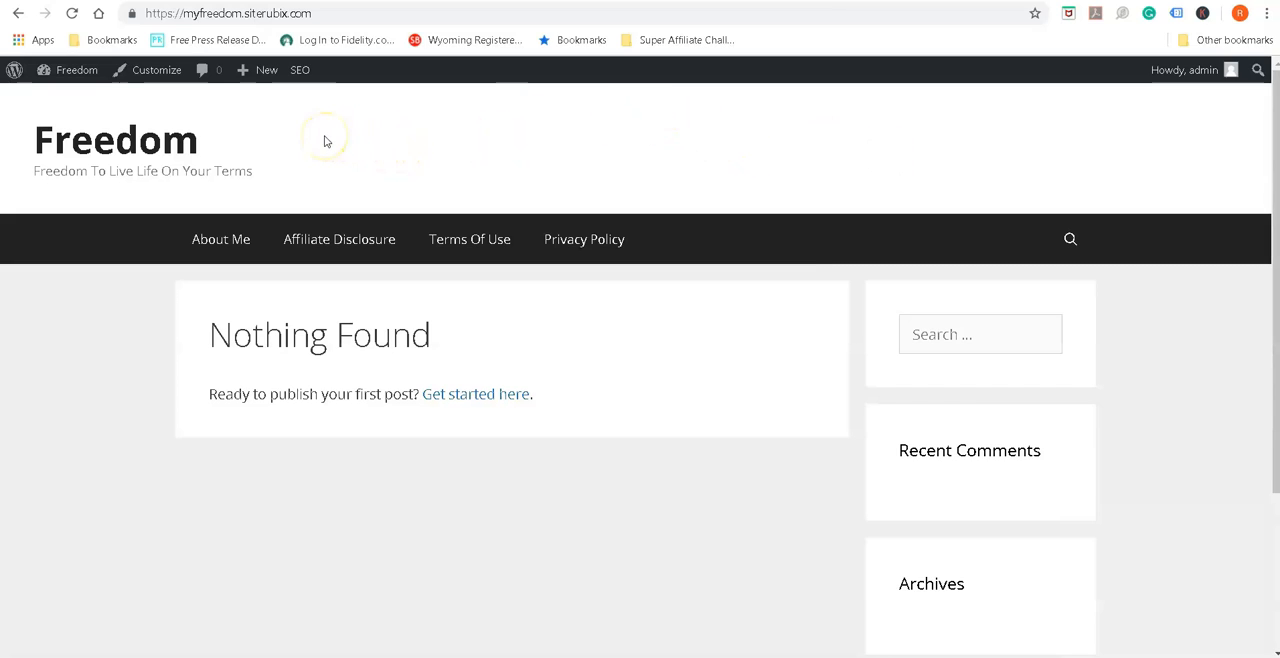
# Return to the admin dashboard and open the list of posts
pyautogui.moveTo(60, 73)
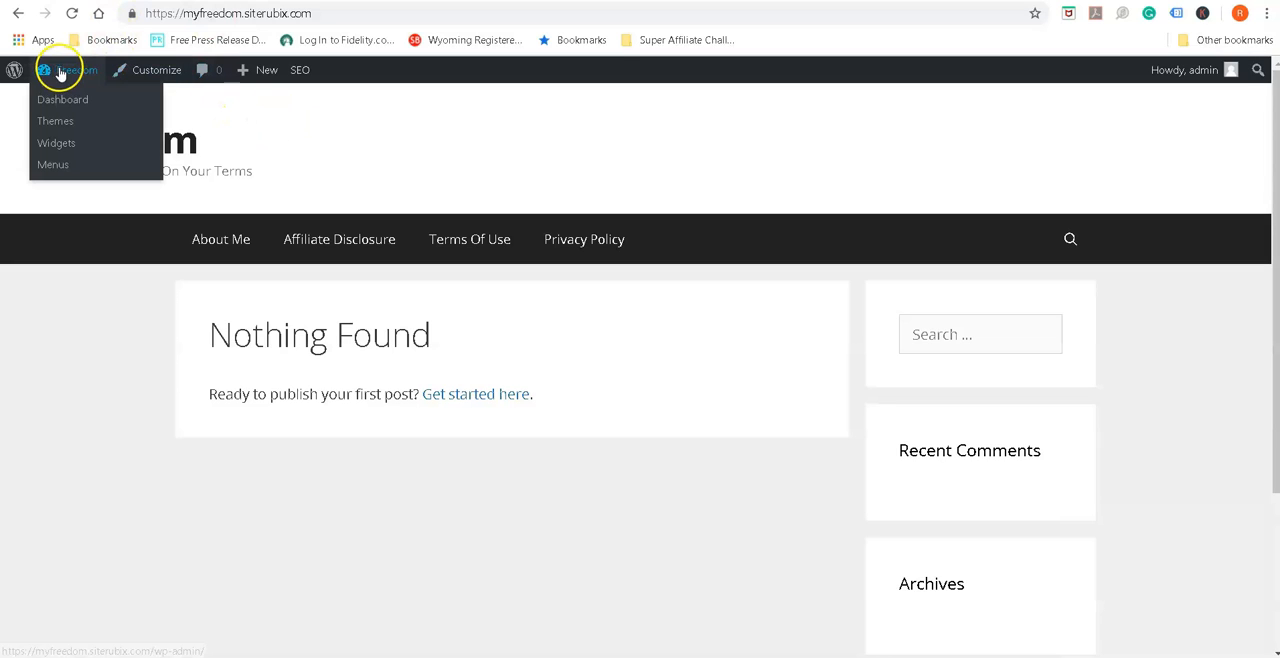
pyautogui.click(57, 102)
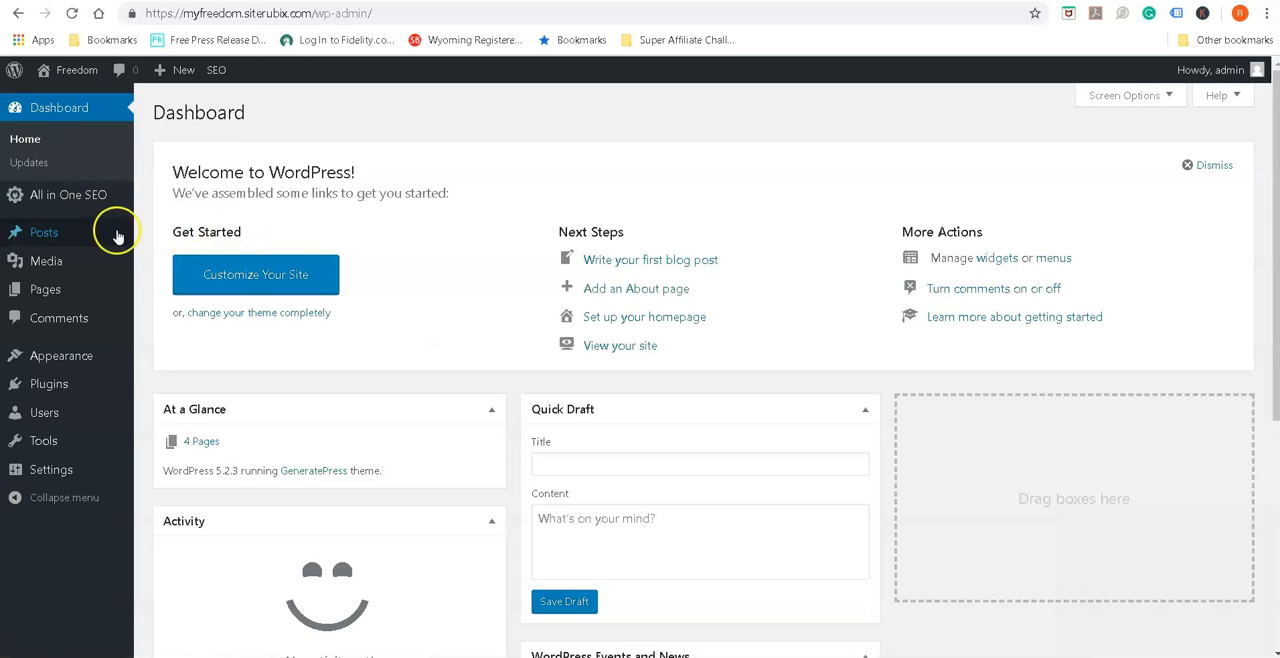
pyautogui.moveTo(72, 355)
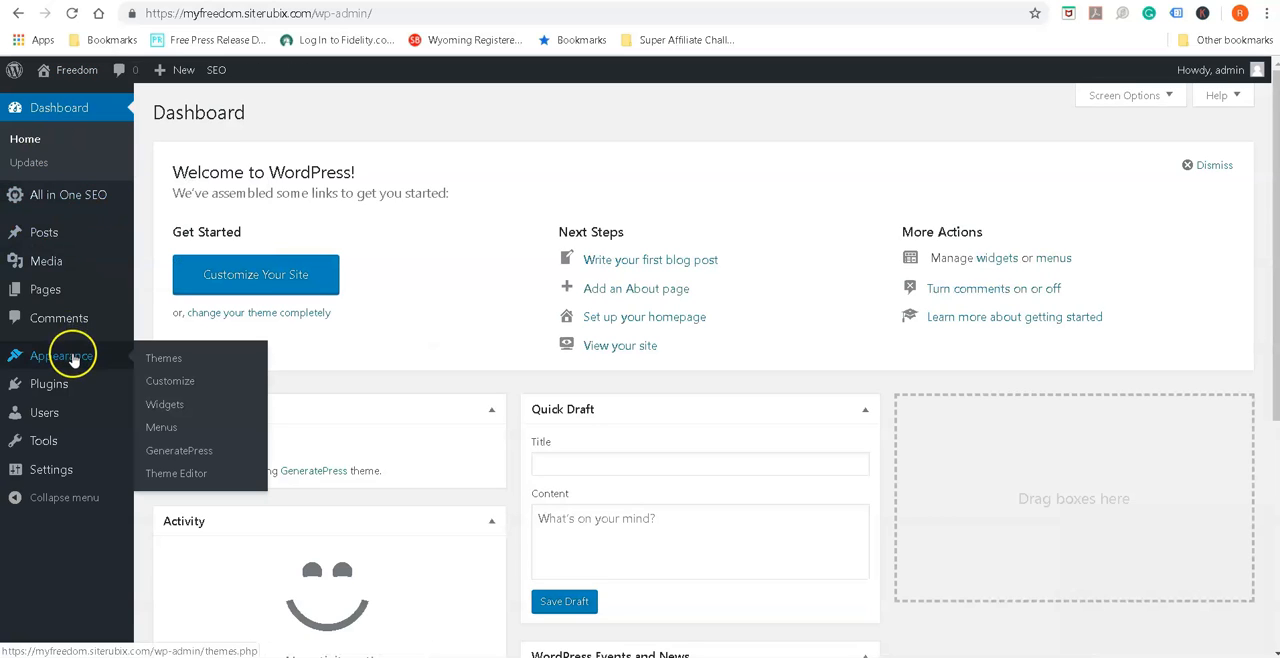
pyautogui.moveTo(58, 304)
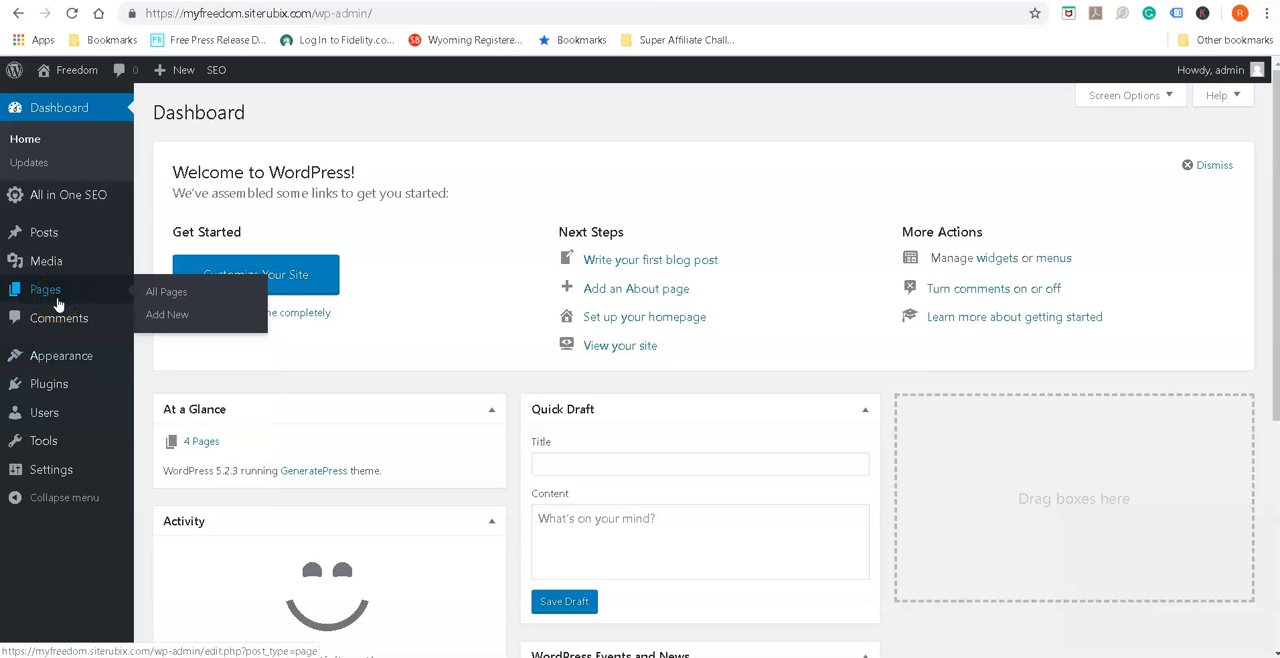
pyautogui.moveTo(45, 230)
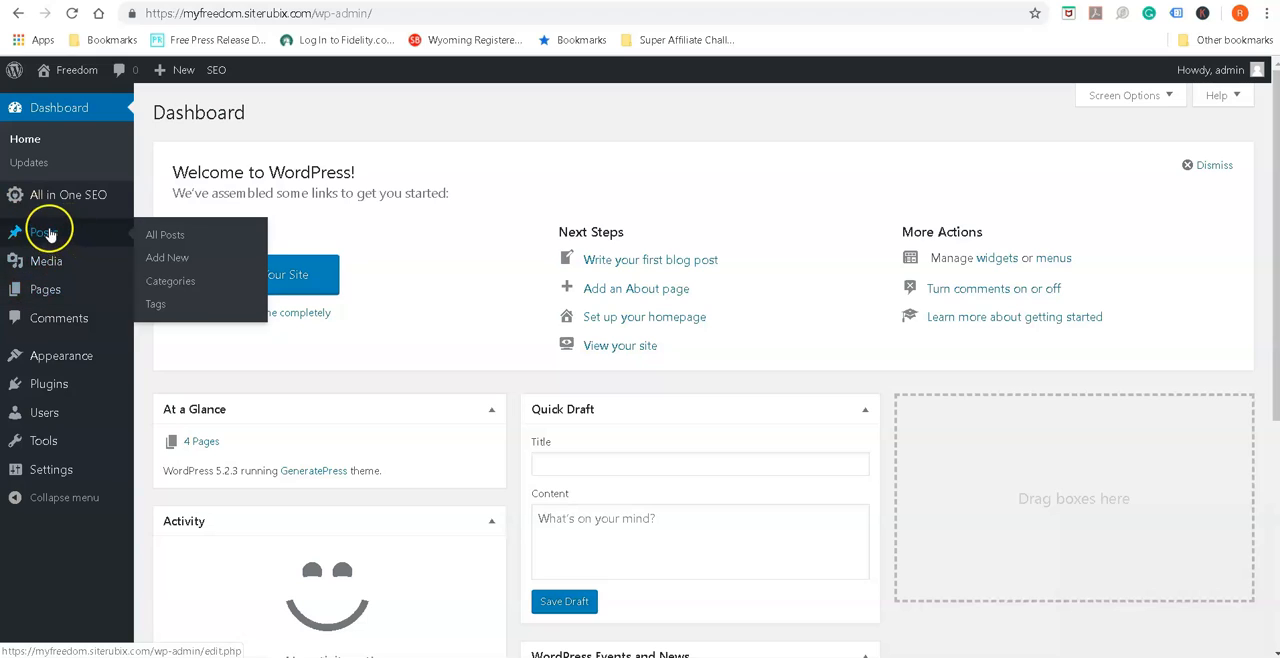
pyautogui.click(43, 236)
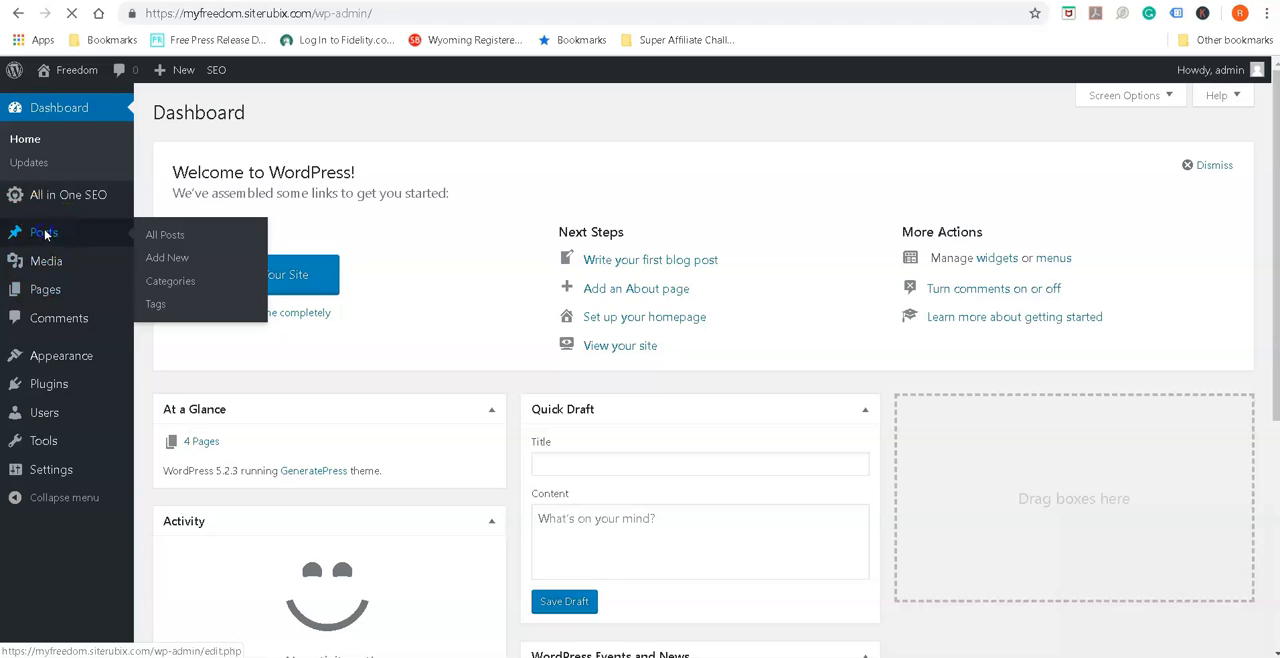